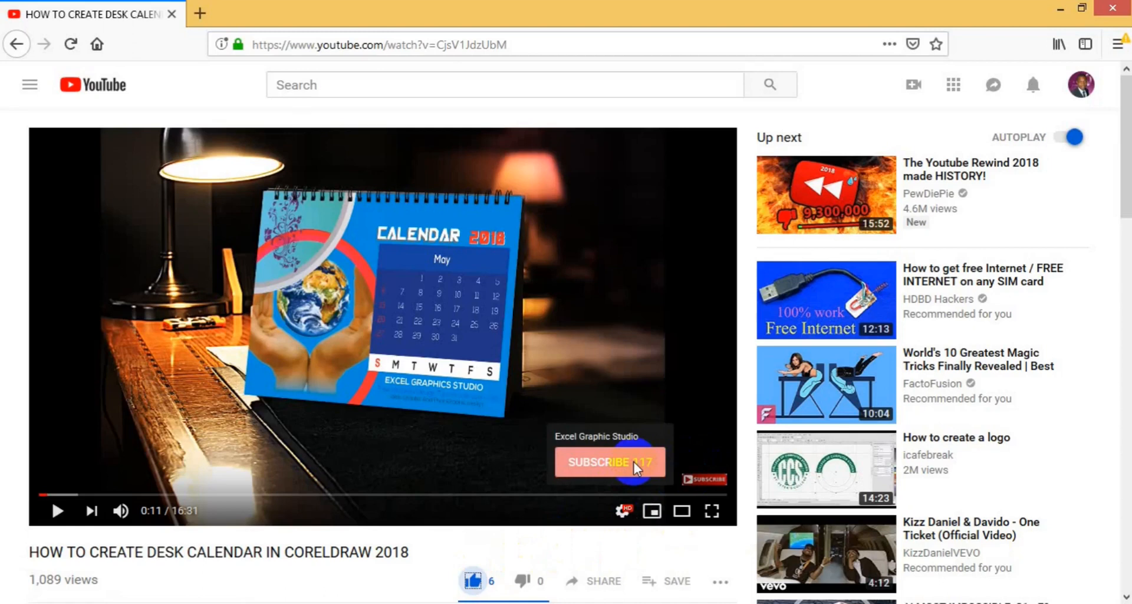
left_click(1127, 597)
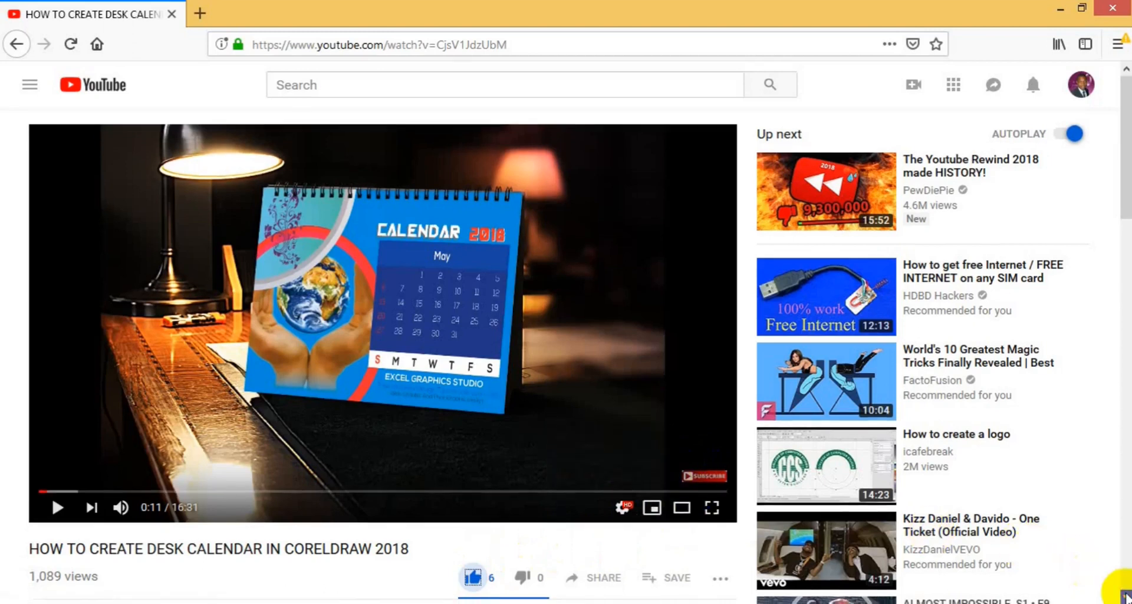
left_click(1126, 596)
left_click(1126, 597)
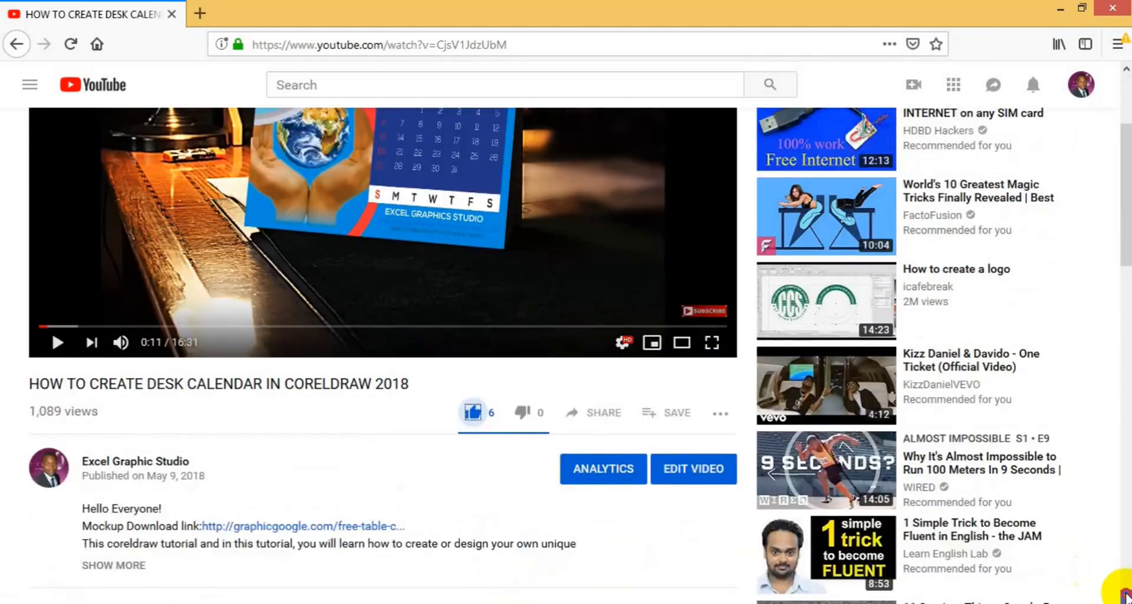
left_click(1126, 596)
scroll(649, 484, "down", 2)
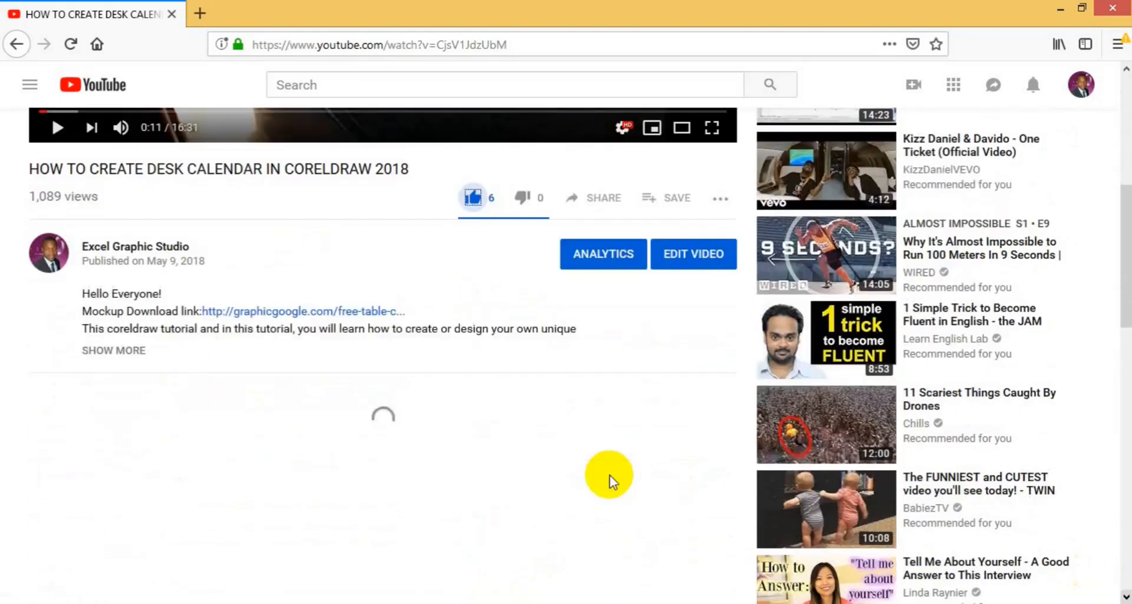
scroll(610, 477, "down", 1)
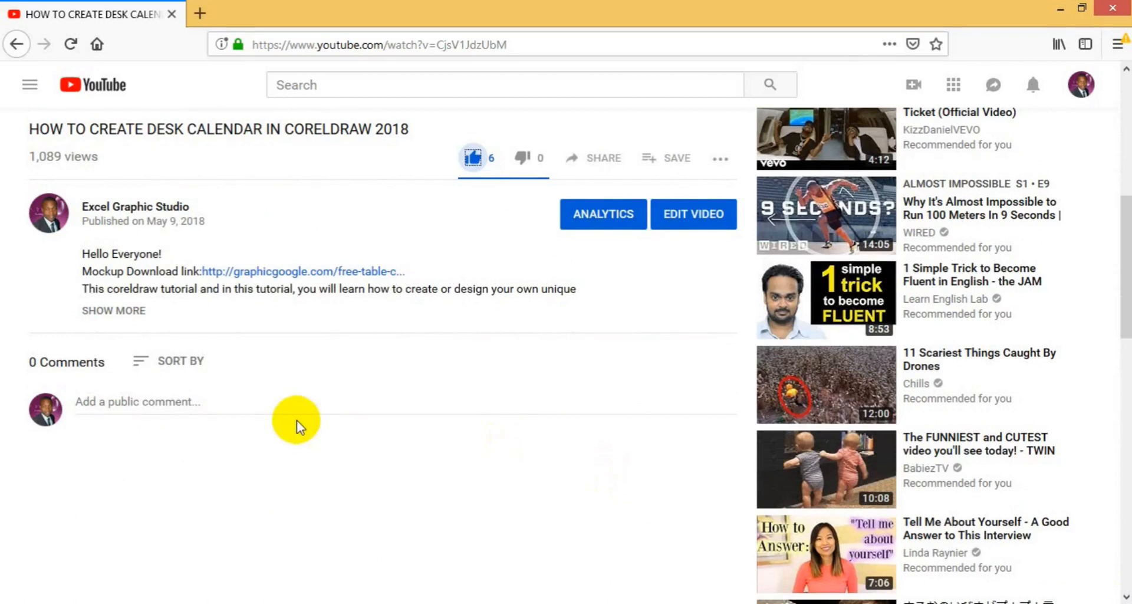
left_click(299, 412)
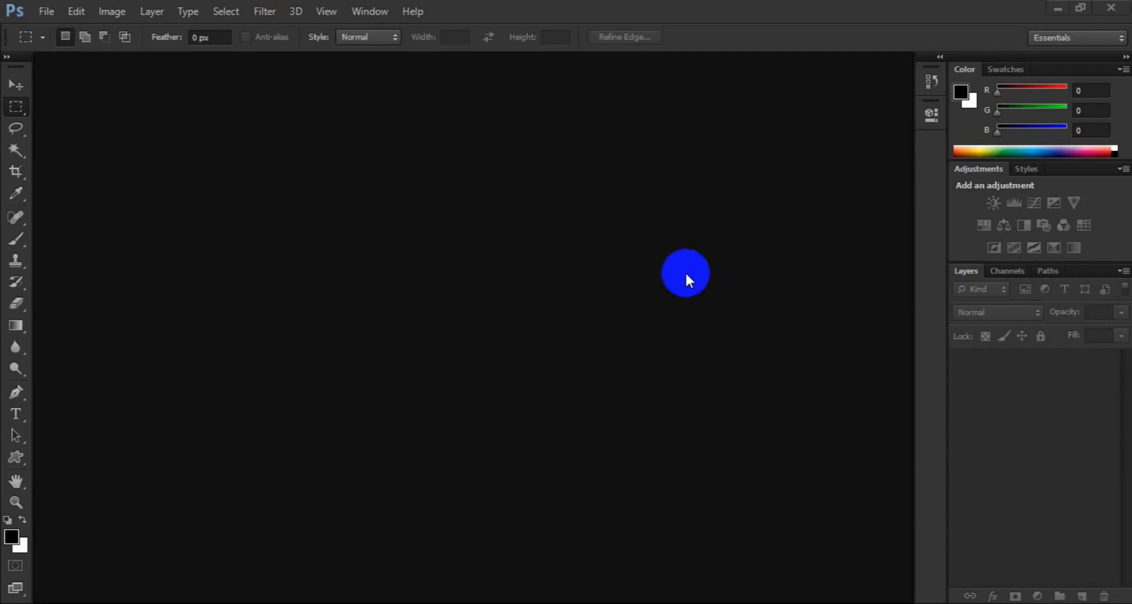
Start a new document and name it Certificate Design Template
left_click(48, 13)
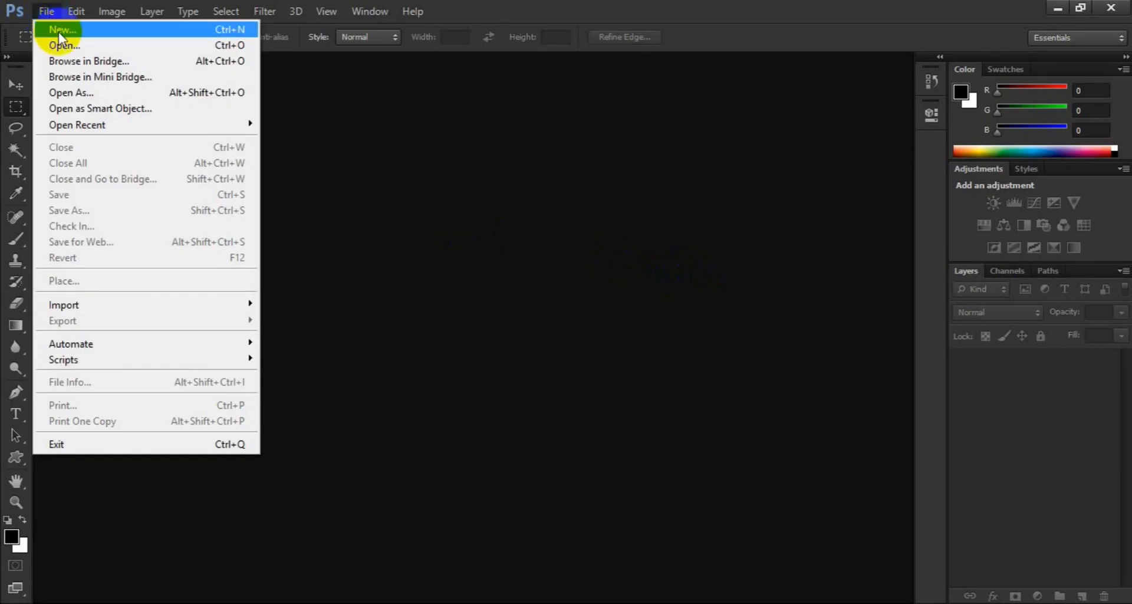
left_click(58, 30)
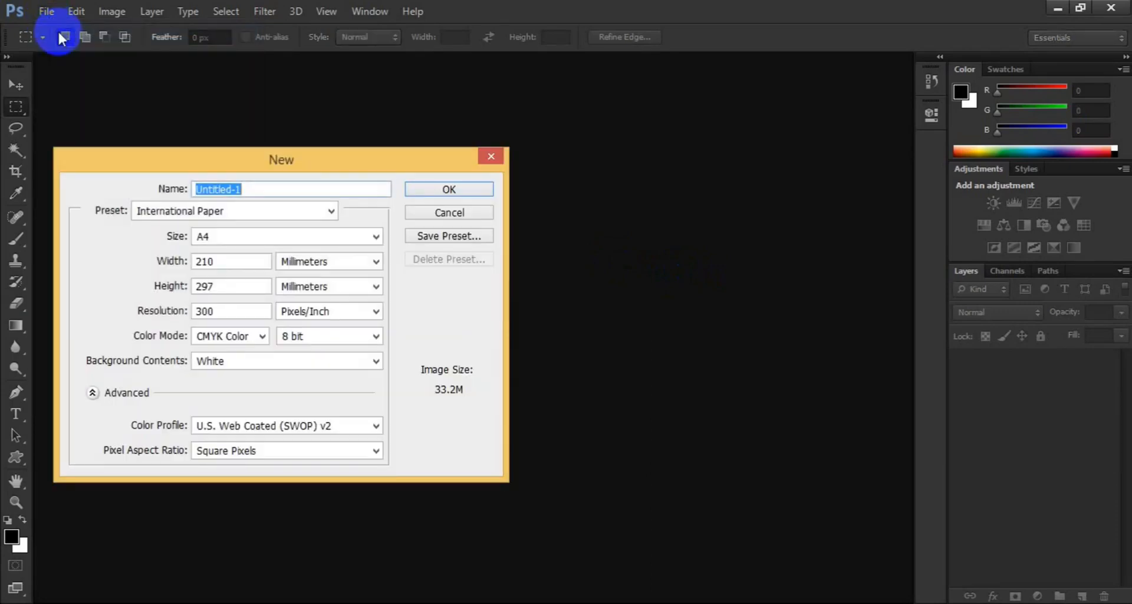
type("Certifi")
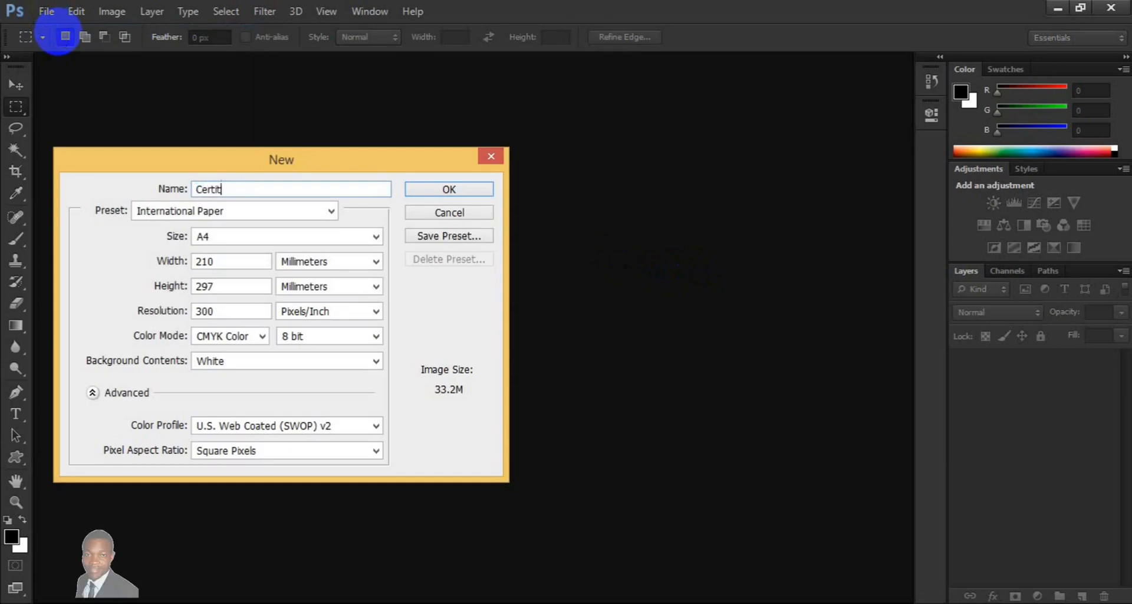
key("BackSpace")
key("BackSpace")
type("ficate Desin")
key("BackSpace")
key("BackSpace")
type("ign Template")
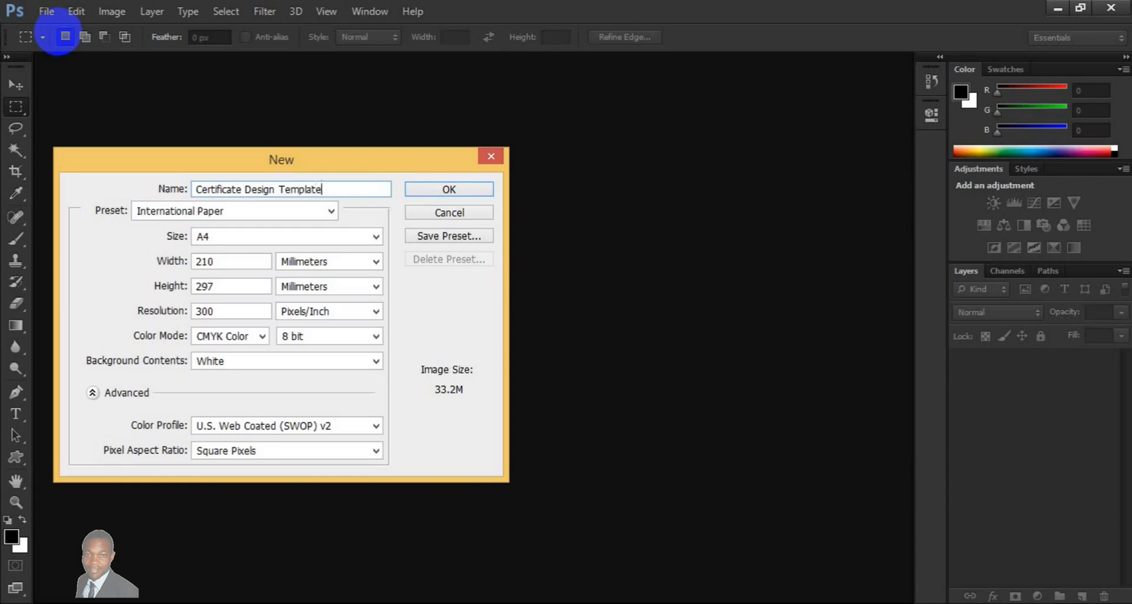
Keep the A4 size, 210 × 297 mm at 300 pixels/inch in CMYK Color, and create the document
left_click(376, 236)
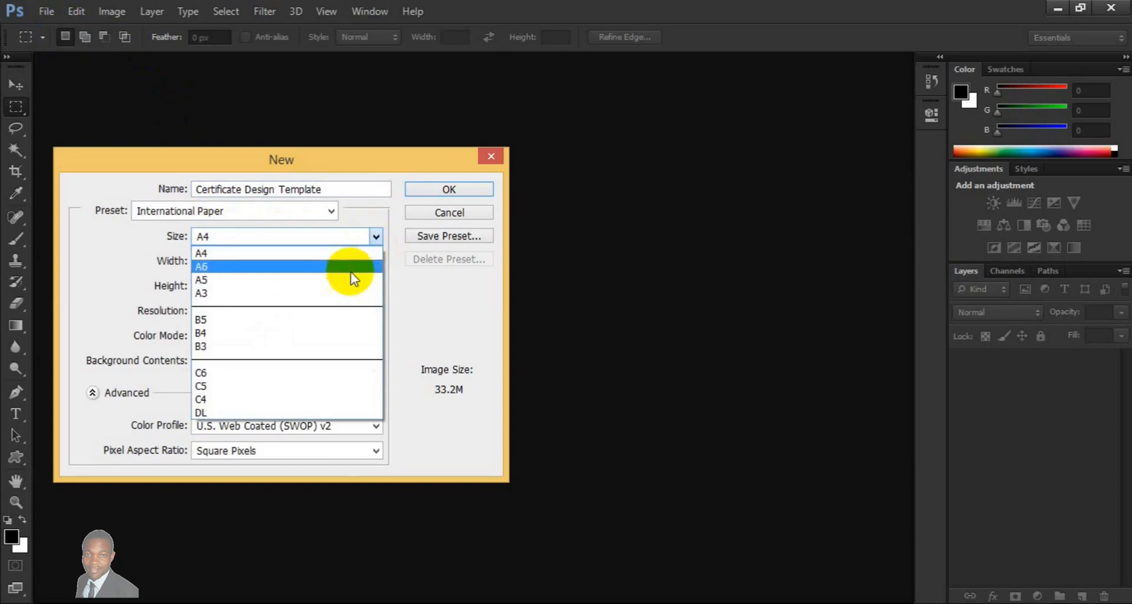
left_click(348, 253)
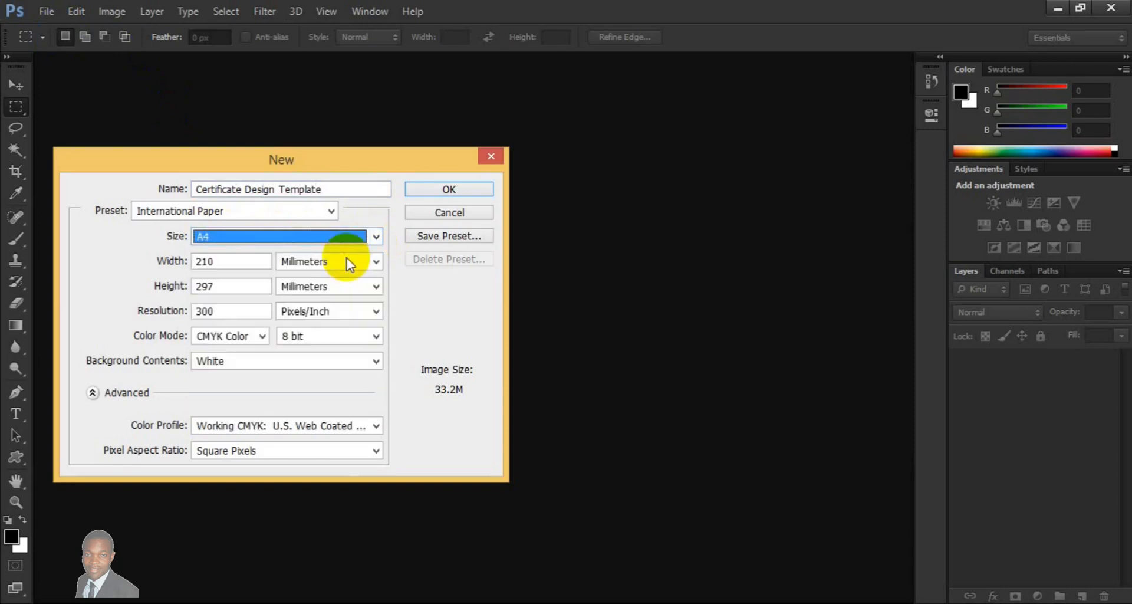
left_click(263, 336)
left_click(250, 391)
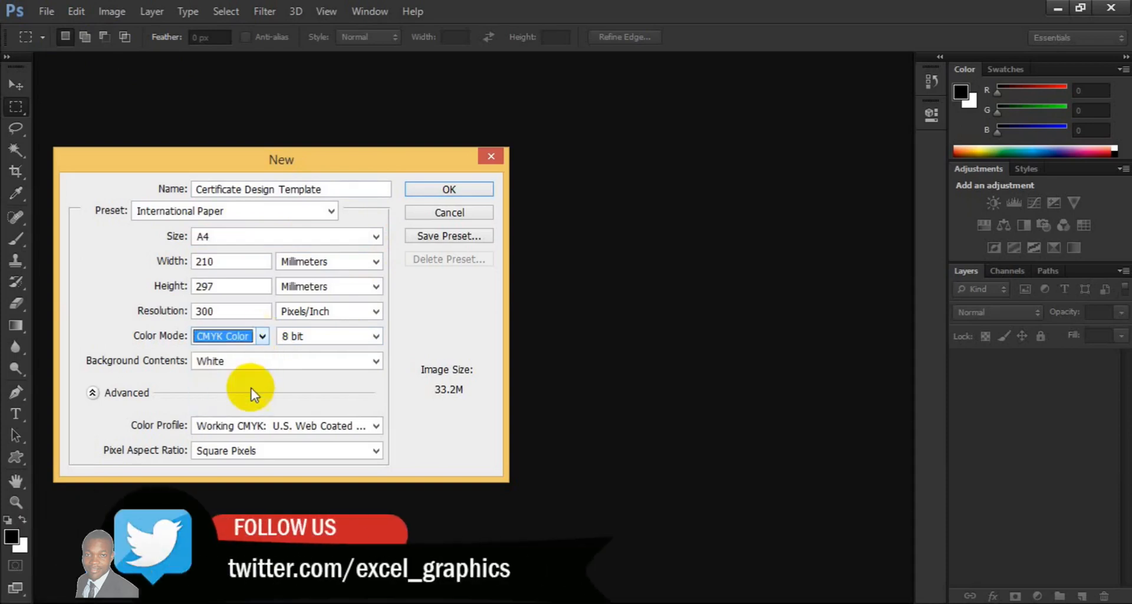
left_click(462, 188)
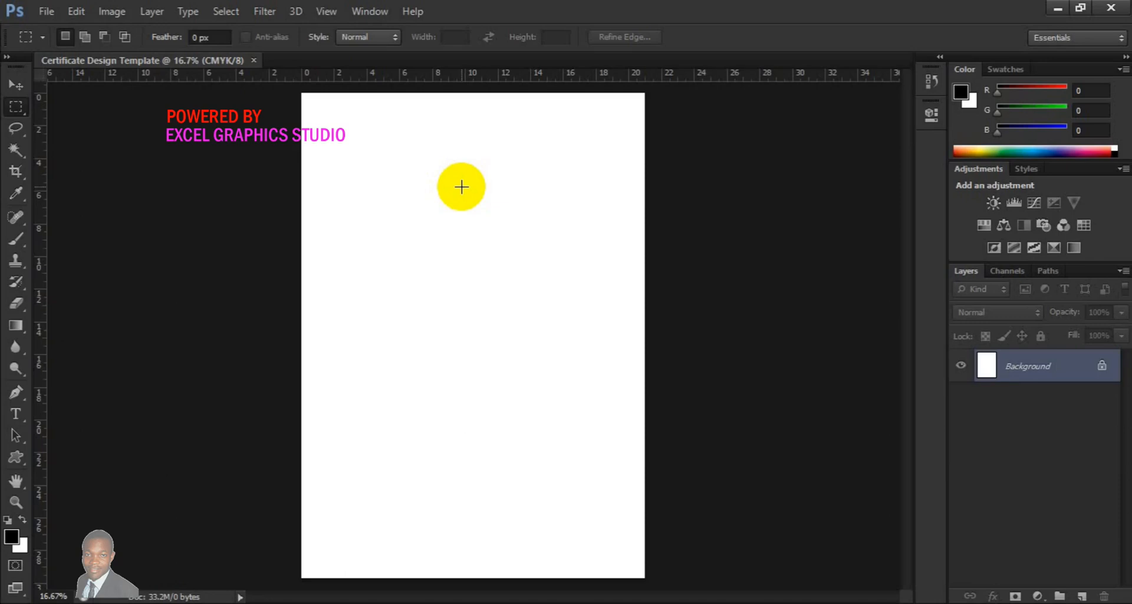
Rotate the canvas 90° counter-clockwise to make the page landscape
left_click(118, 16)
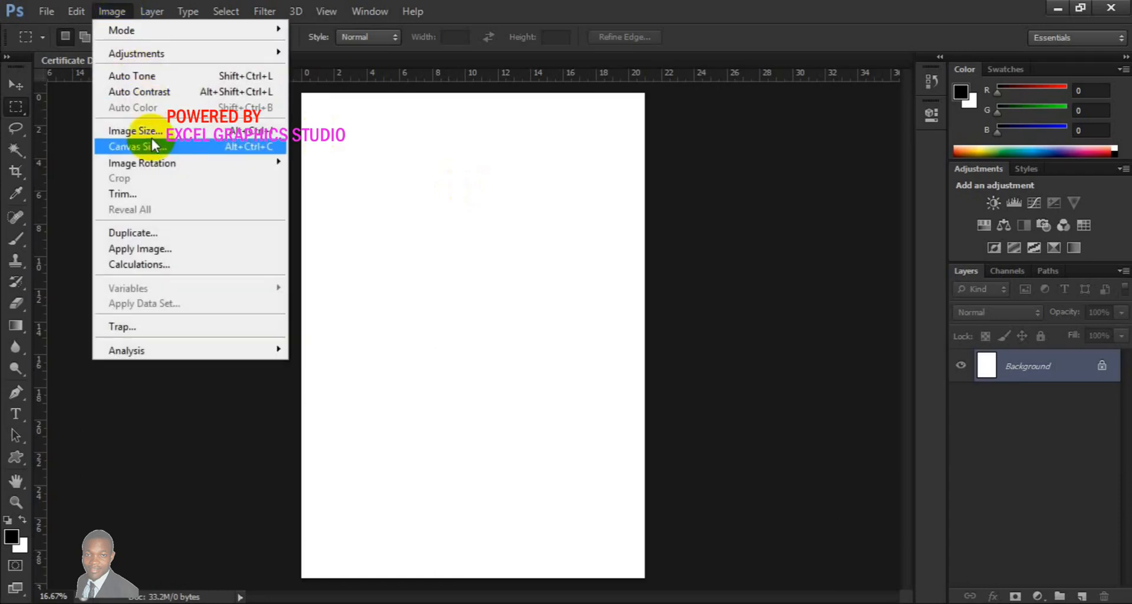
mouse_move(152, 164)
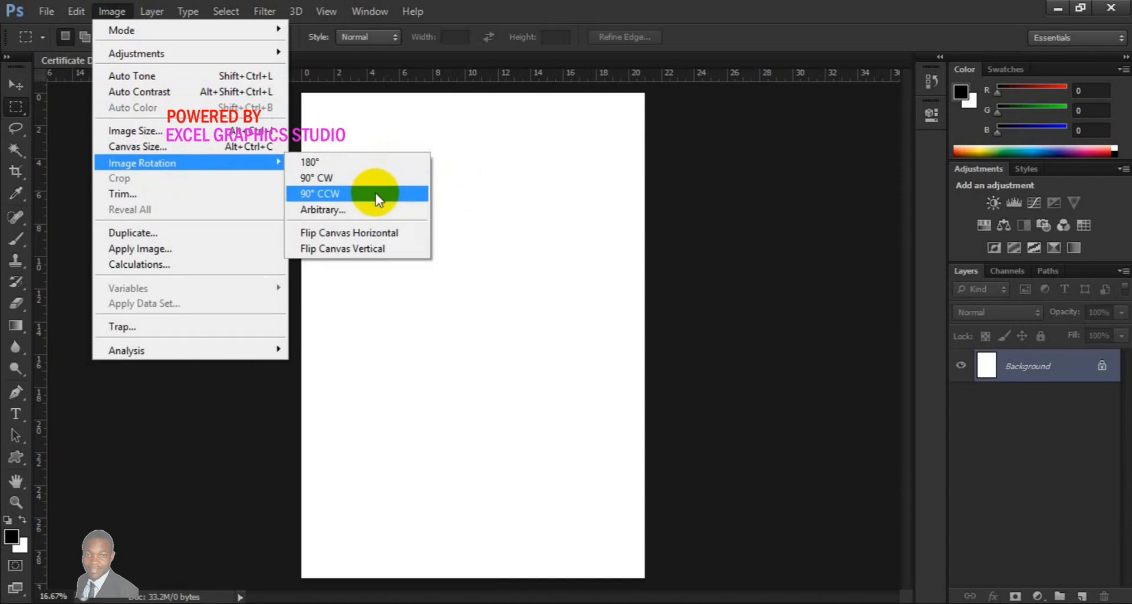
left_click(376, 193)
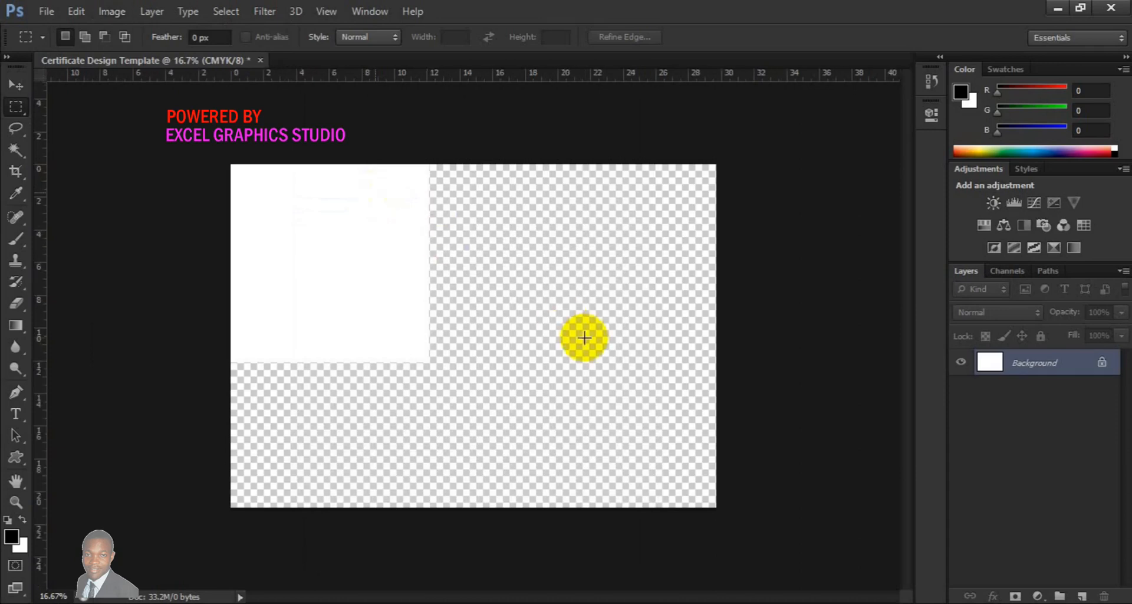
Add a new layer and draw a black shape with the Pen tool across the top of the page
left_click(1082, 596)
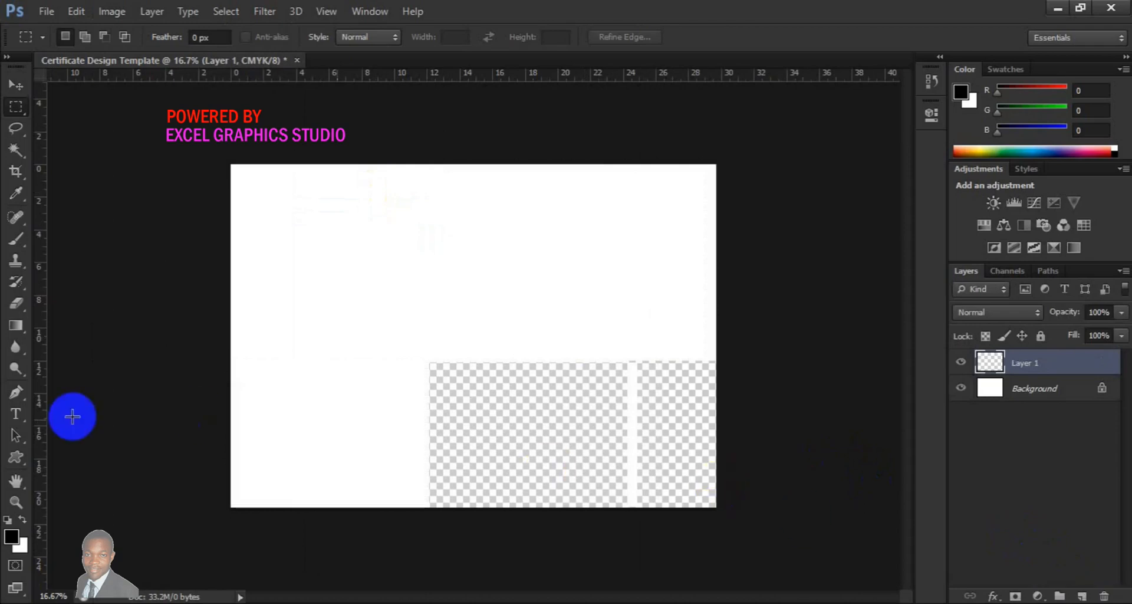
left_click(18, 394)
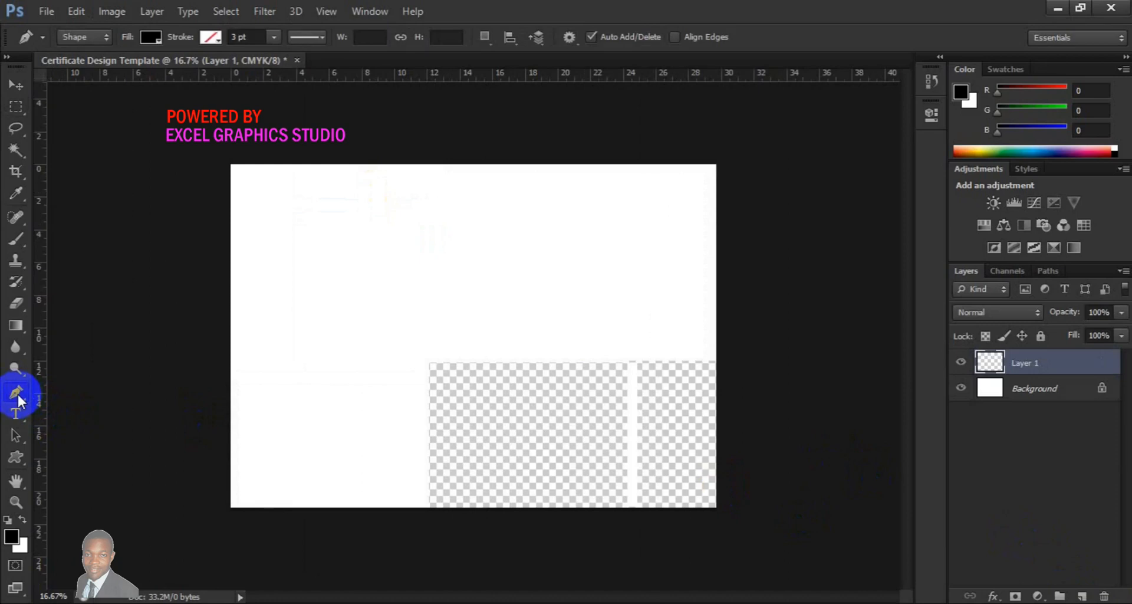
left_click(214, 207)
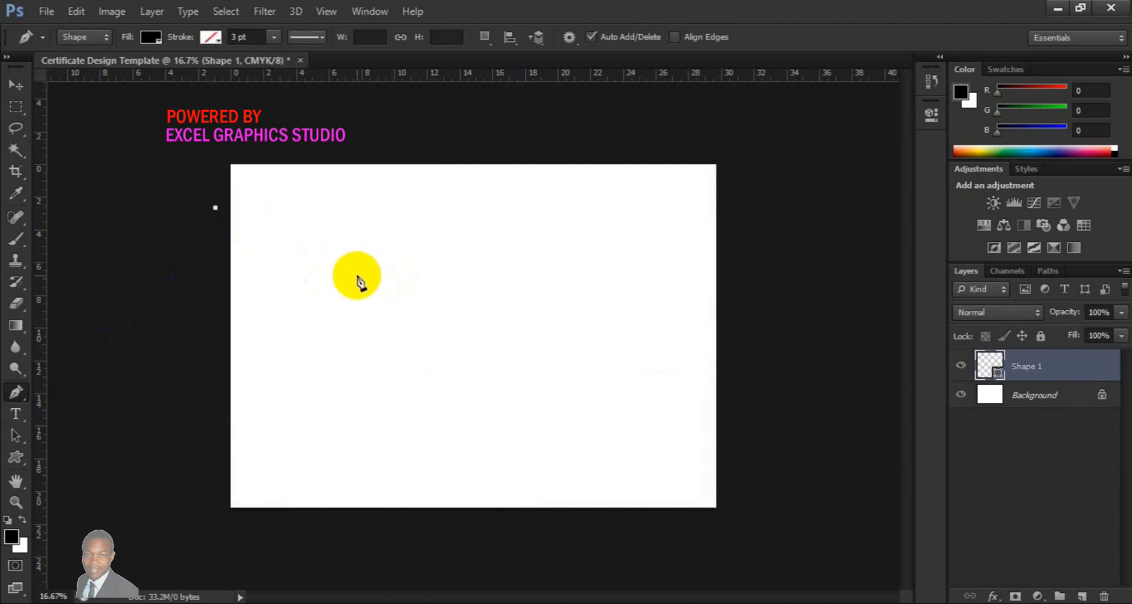
left_click(356, 276)
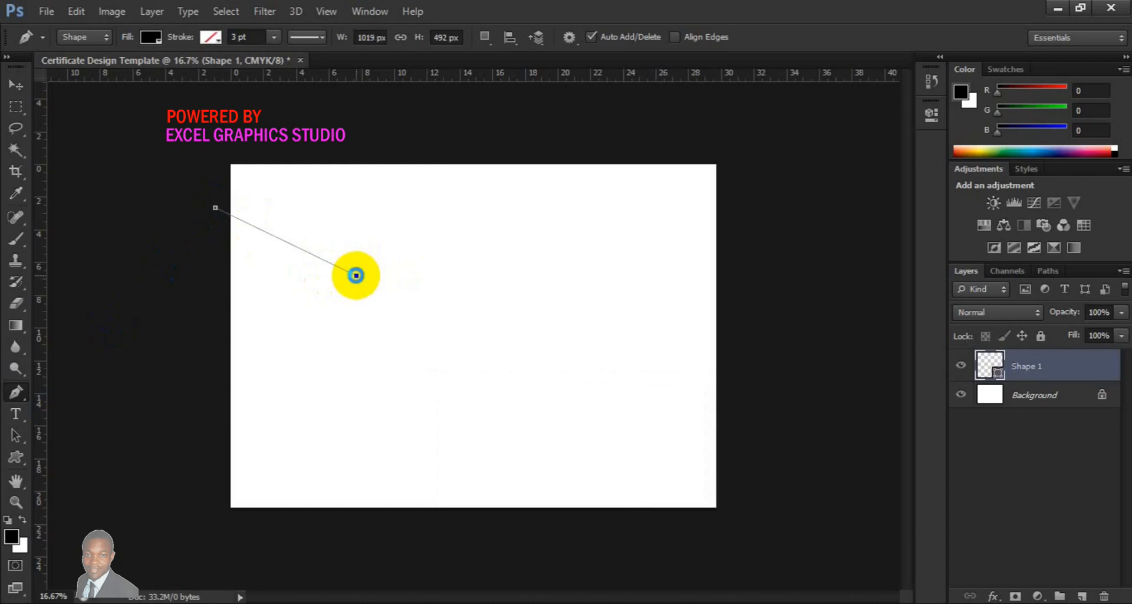
left_click(749, 195)
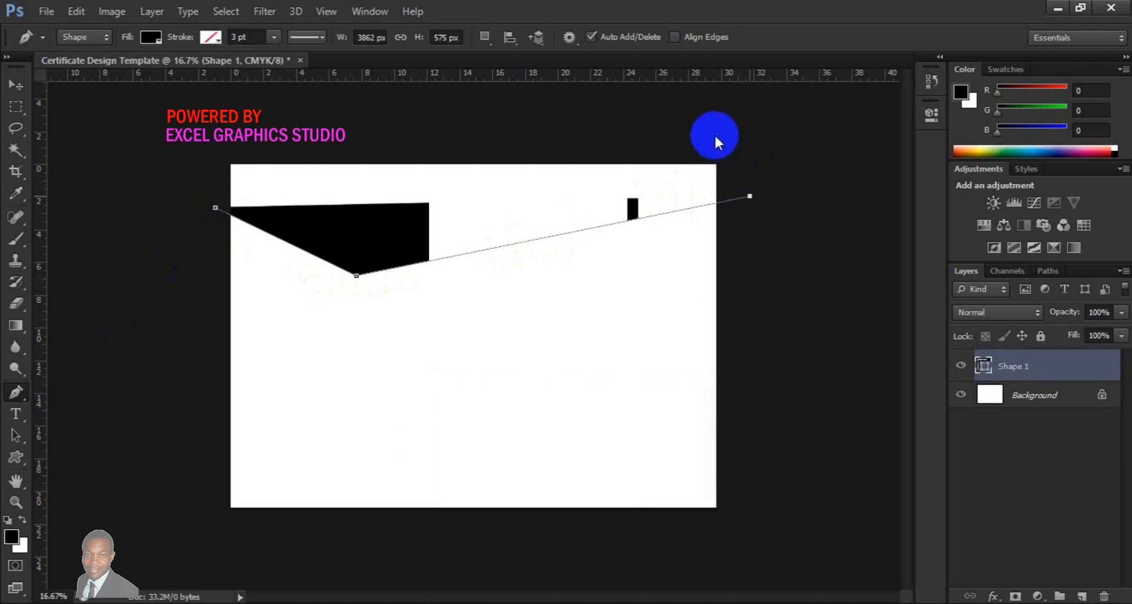
left_click(654, 121)
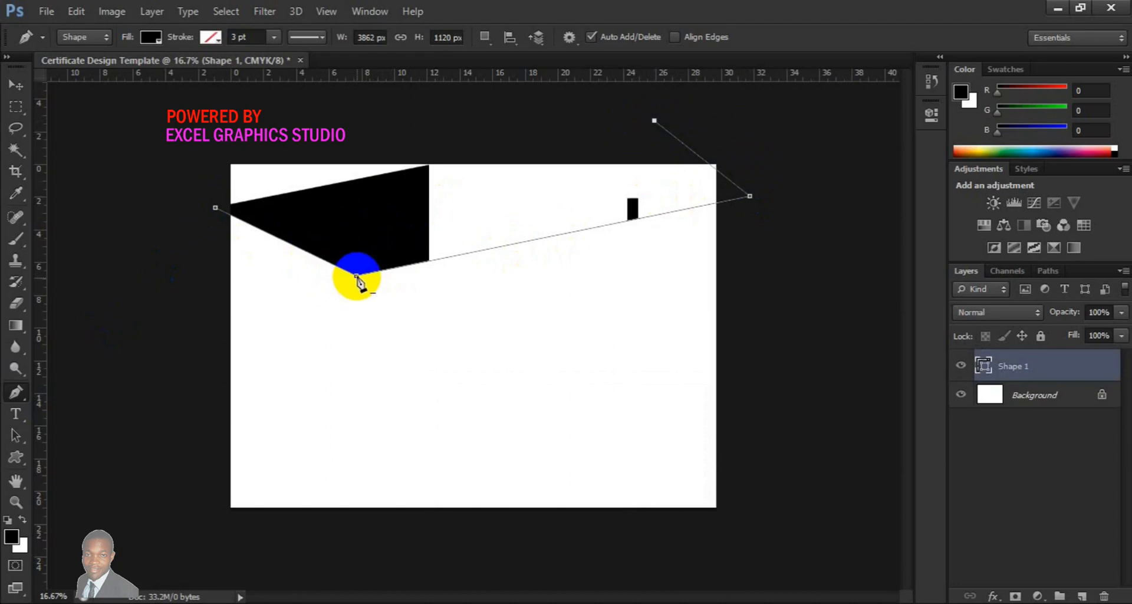
Reshape the anchor points, close the path so the shape covers the top edge with a V-shaped bottom, and nudge it upward
left_click_drag(356, 275, 375, 285)
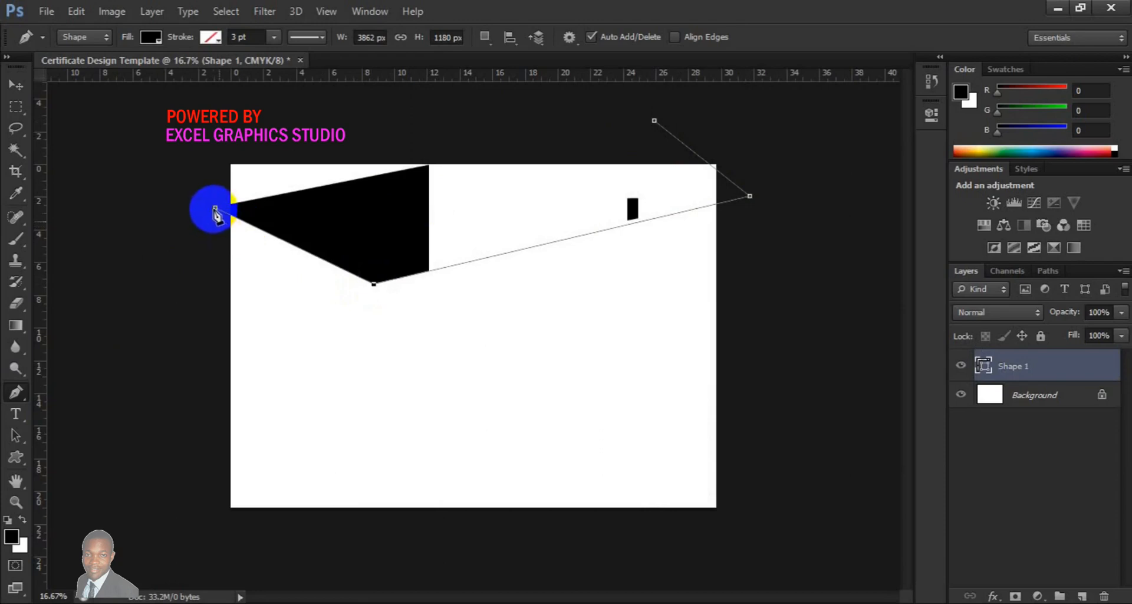
left_click_drag(214, 208, 200, 163)
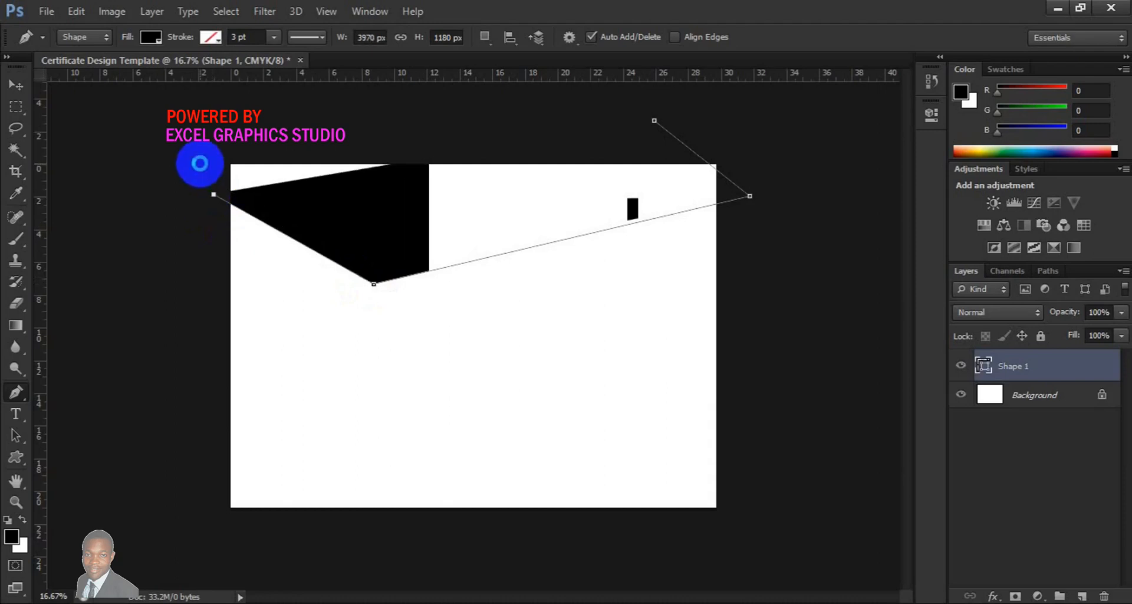
left_click(200, 164)
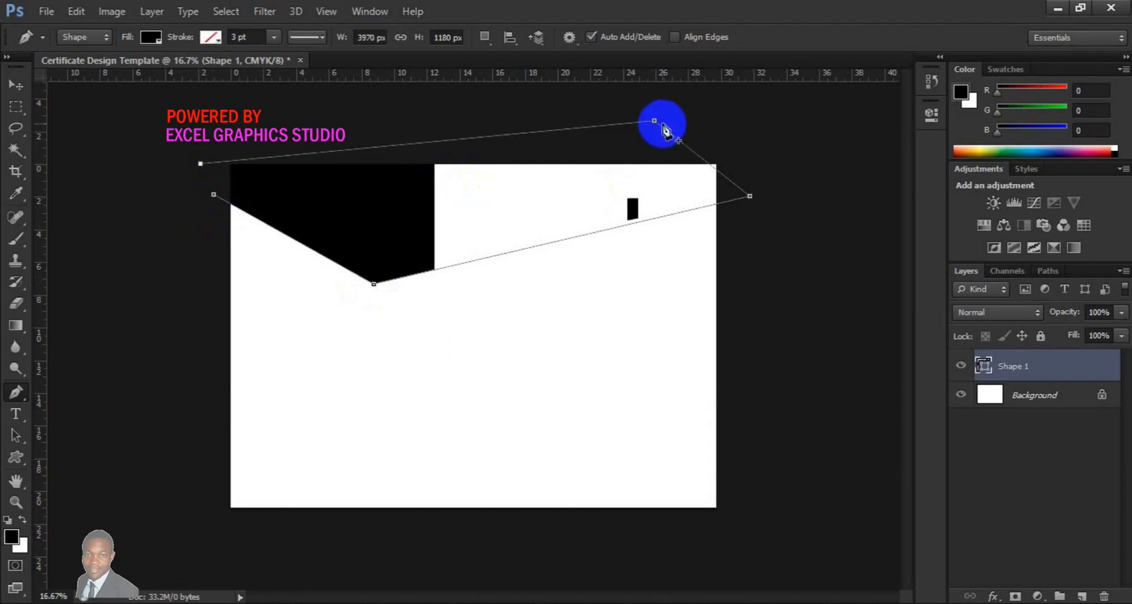
left_click_drag(654, 122, 699, 113)
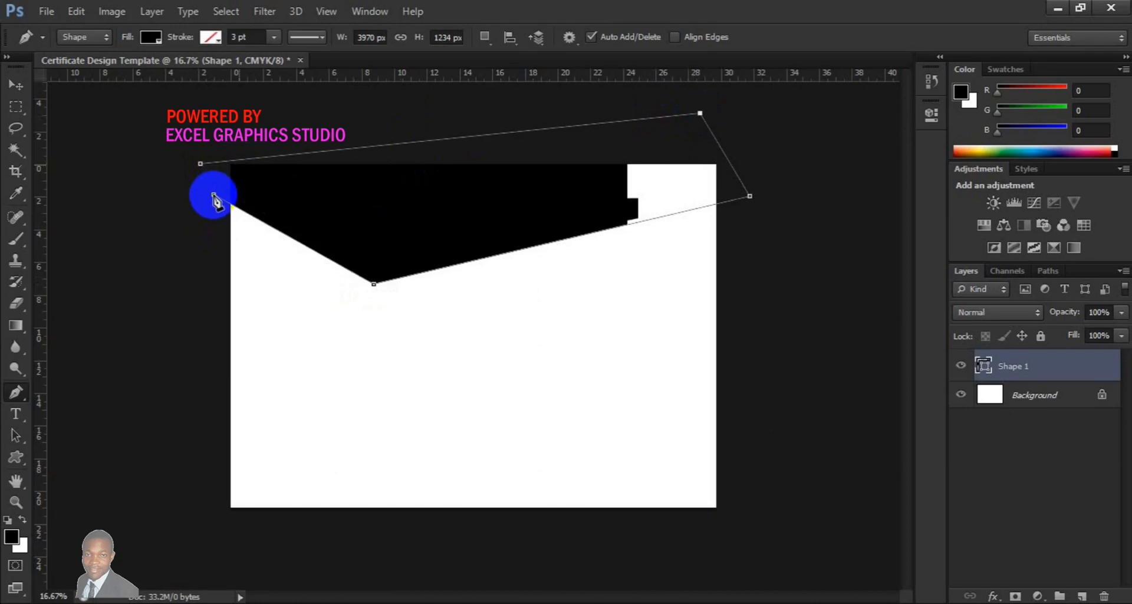
left_click(214, 195)
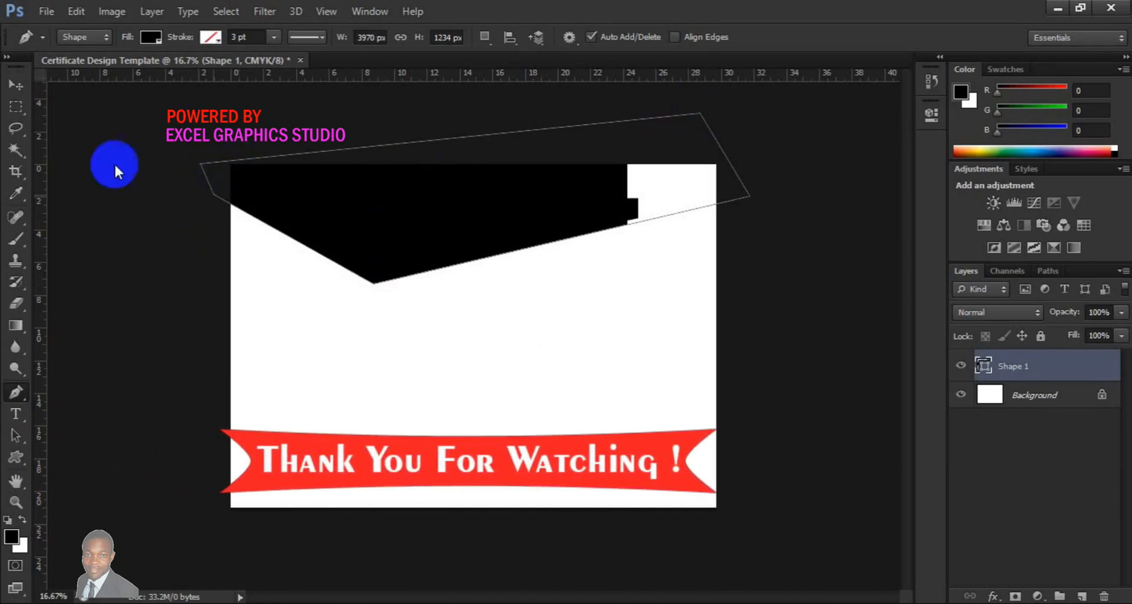
left_click(18, 83)
left_click_drag(402, 227, 404, 219)
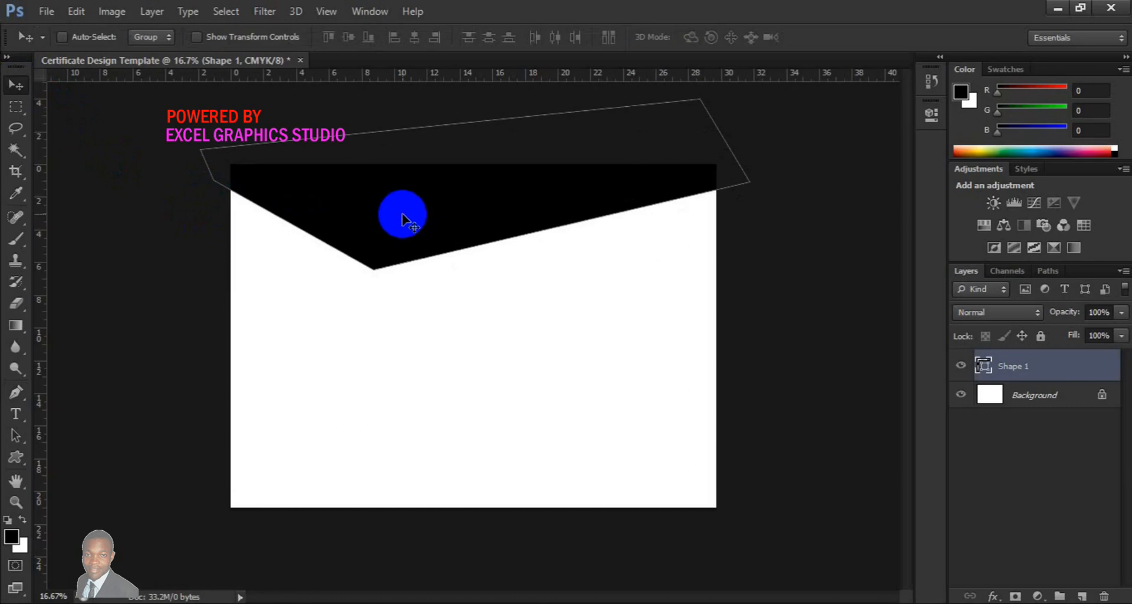
Duplicate the Shape 1 layer and name the copy black
left_click(1060, 367)
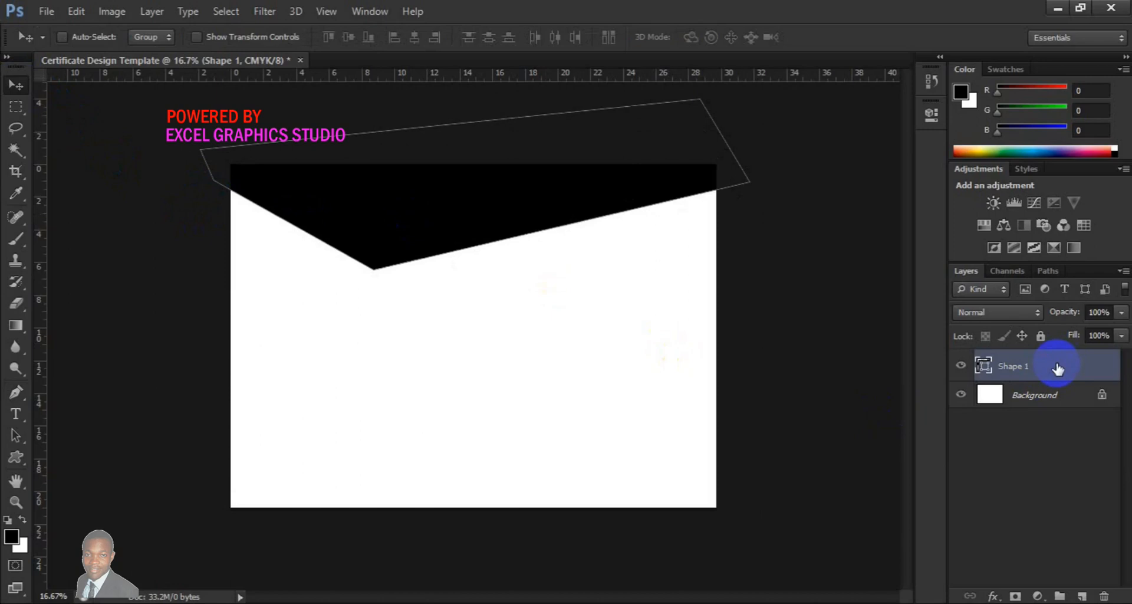
right_click(1057, 370)
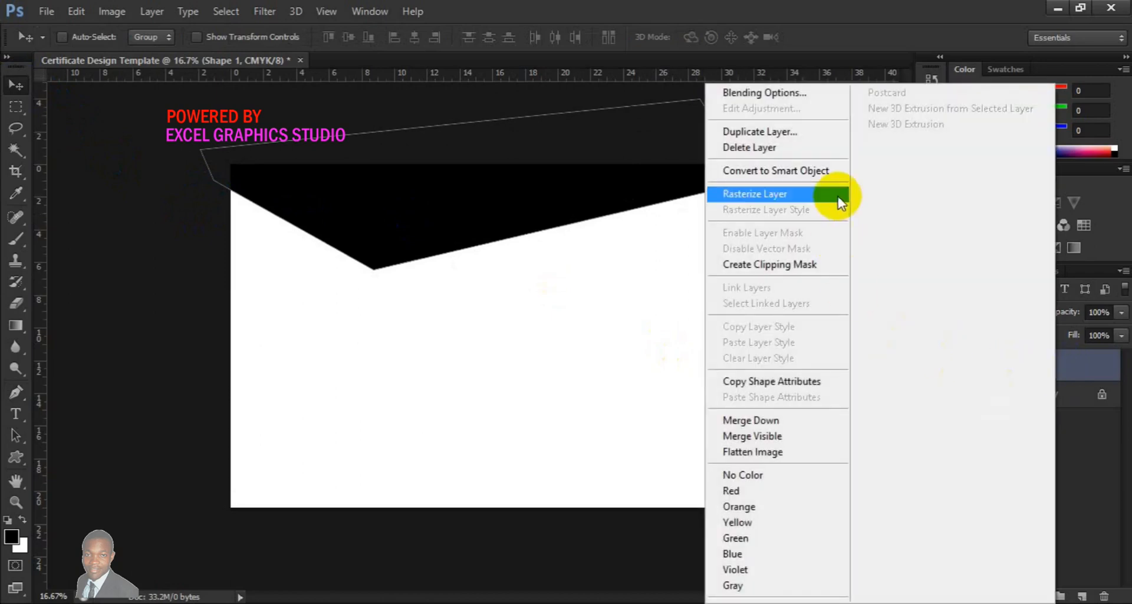
left_click(804, 139)
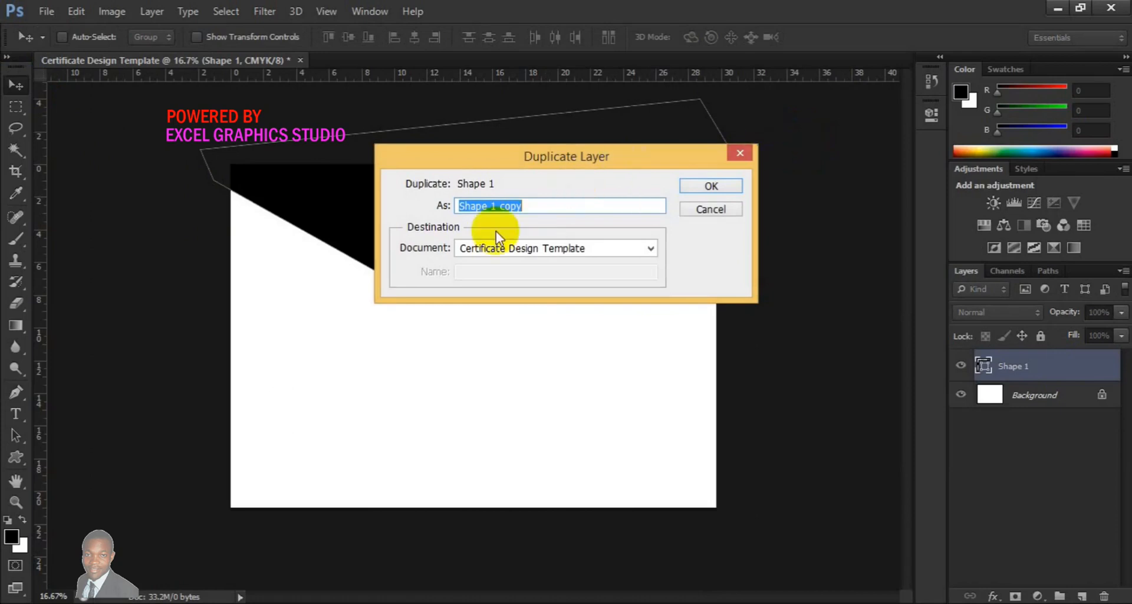
type("black")
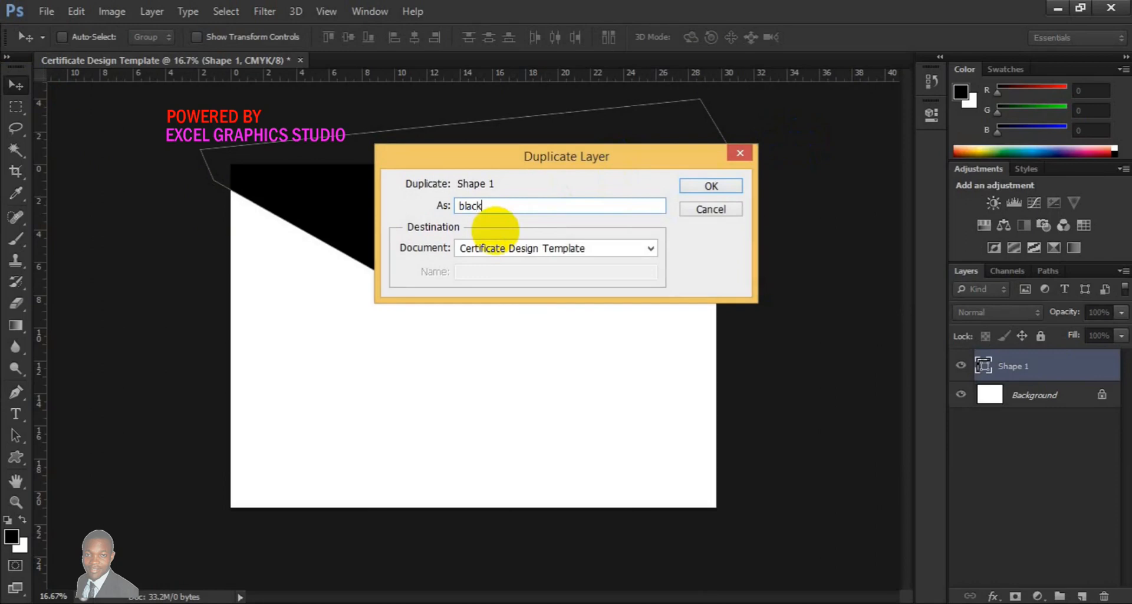
left_click(697, 186)
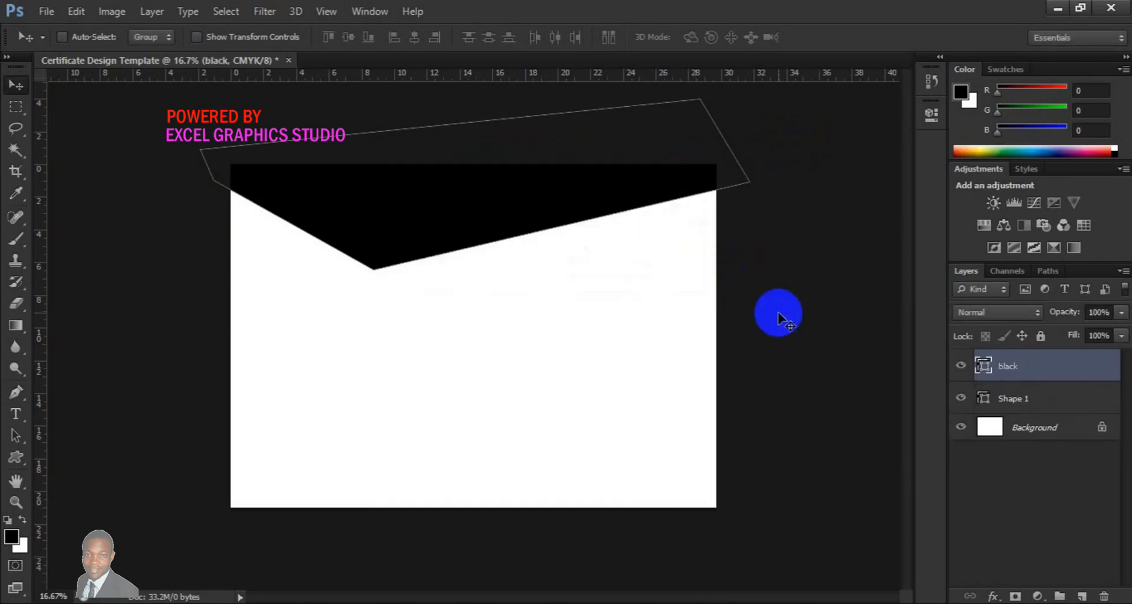
Add a Gradient Overlay to the Shape 1 layer and set the gradient's start colour stop to 990000
left_click(1010, 400)
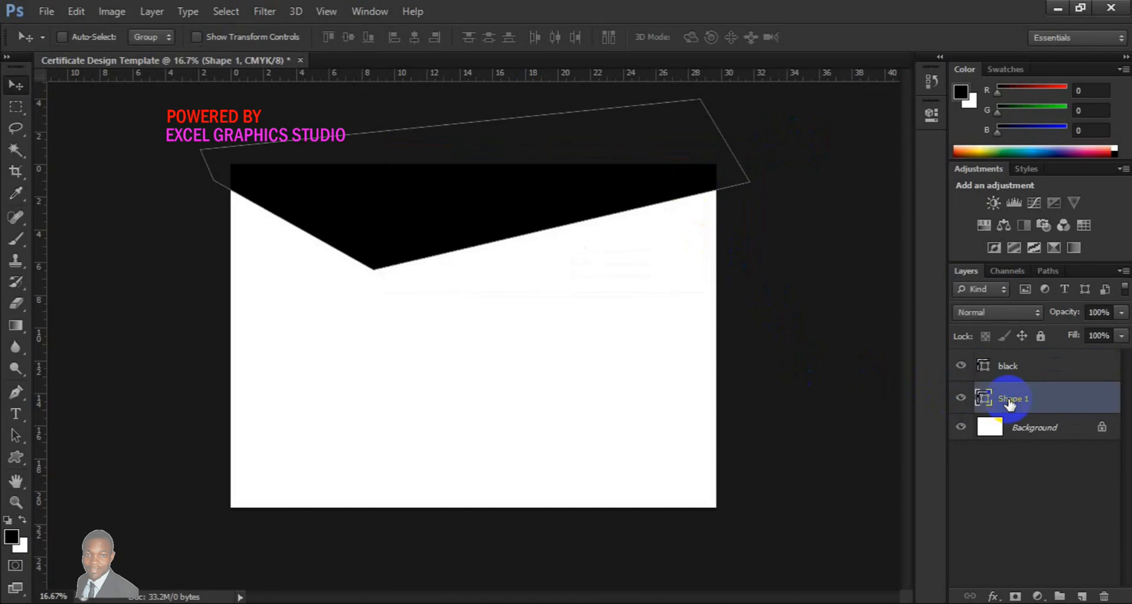
right_click(1010, 400)
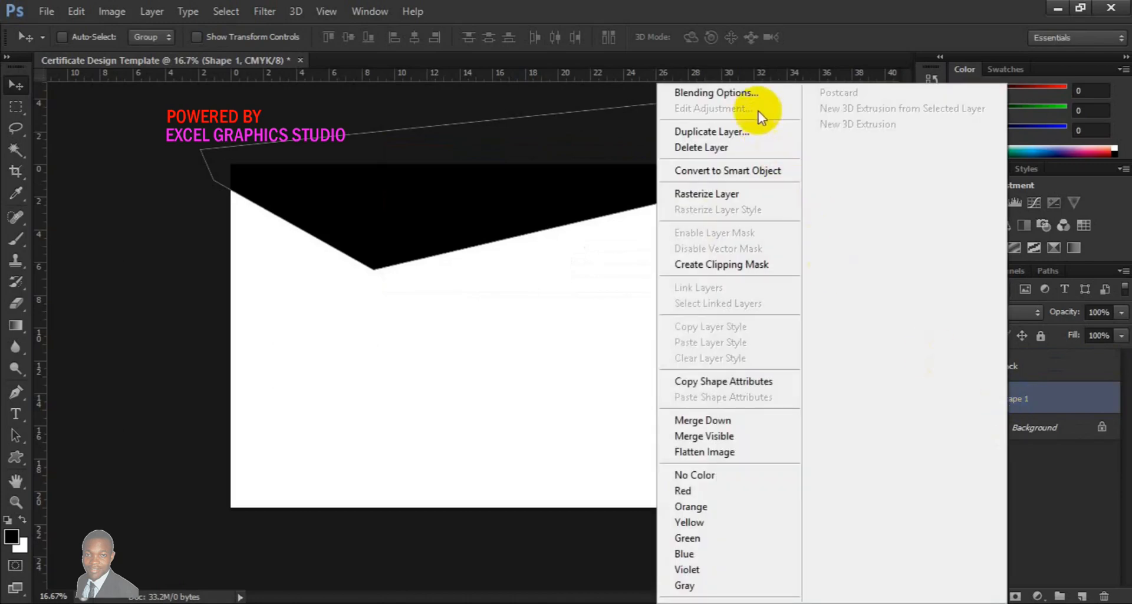
left_click(745, 94)
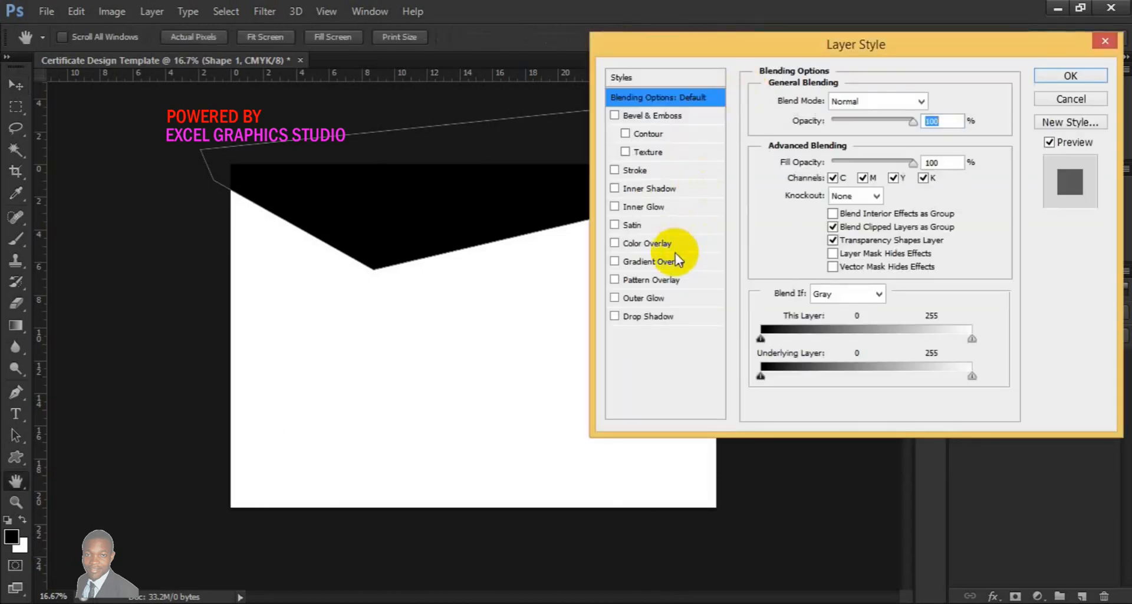
left_click(665, 260)
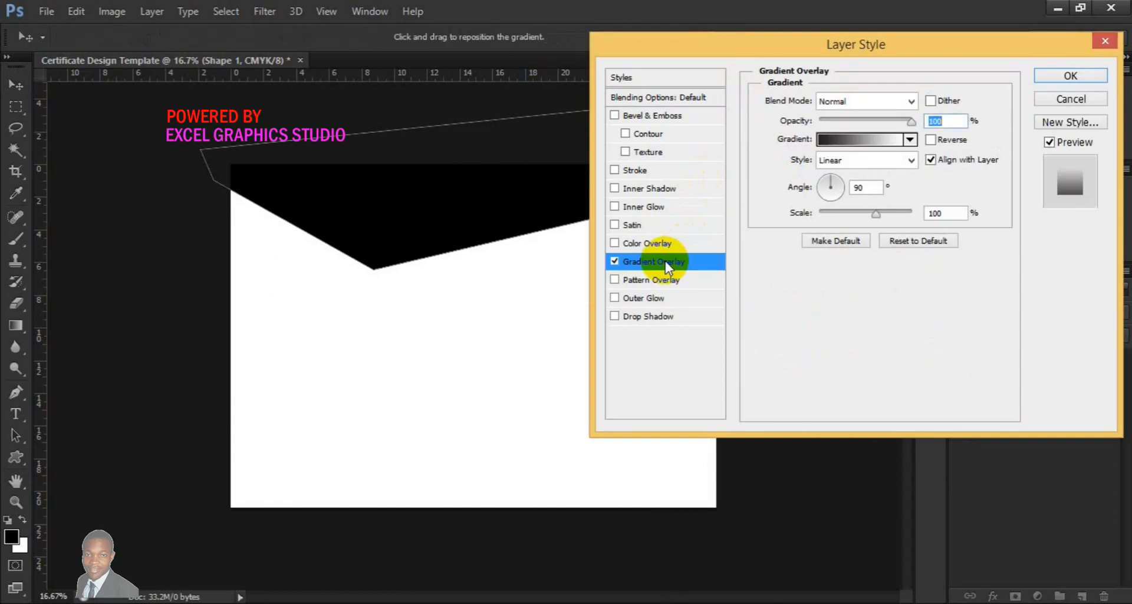
left_click(866, 145)
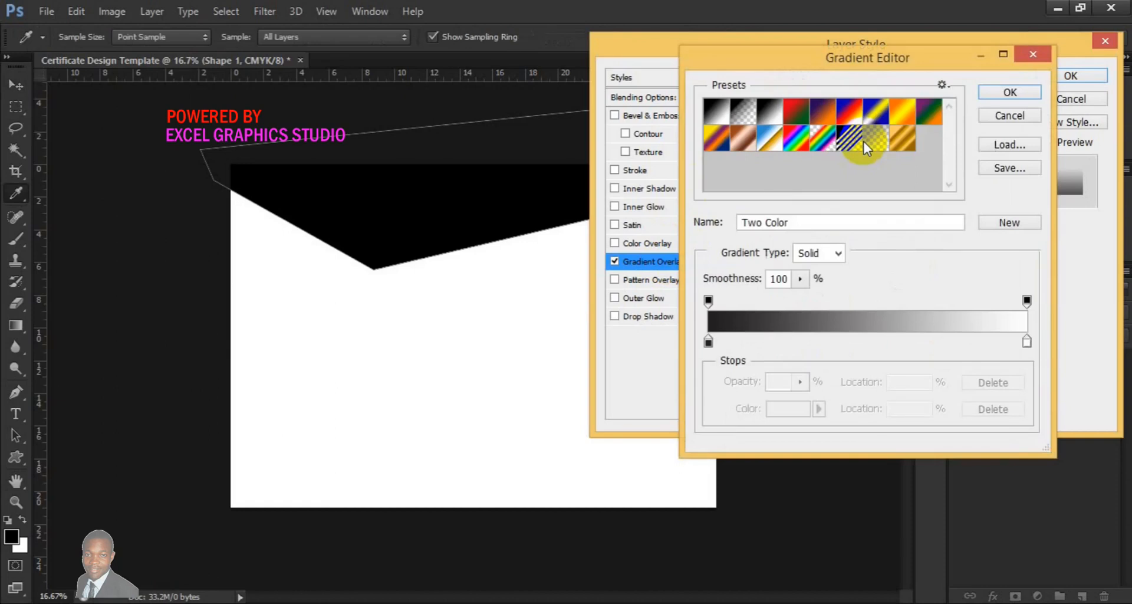
left_click(708, 342)
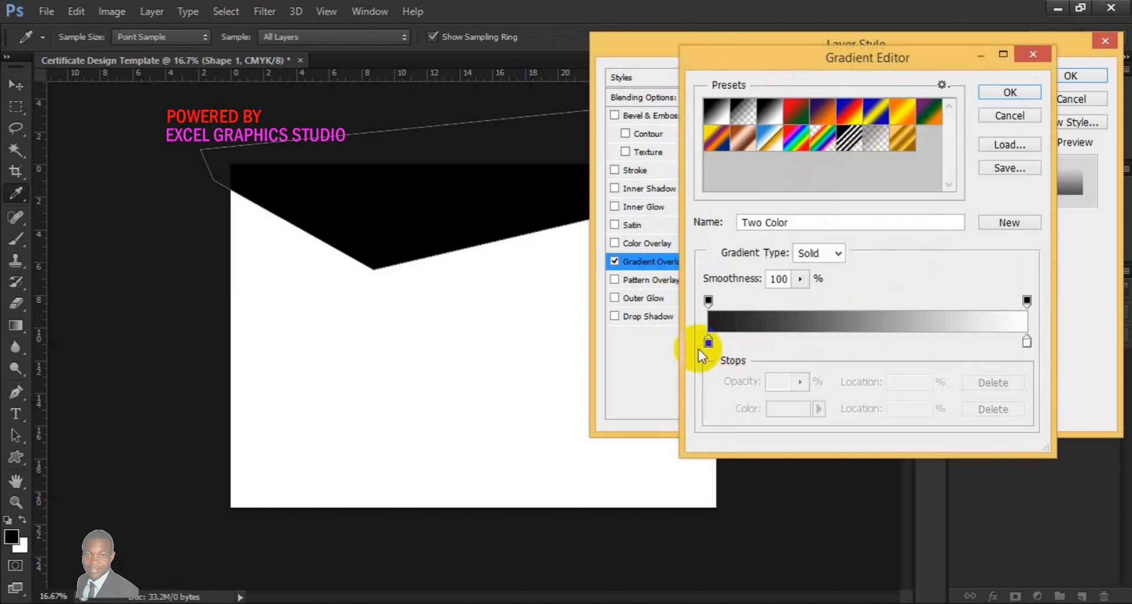
left_click(788, 407)
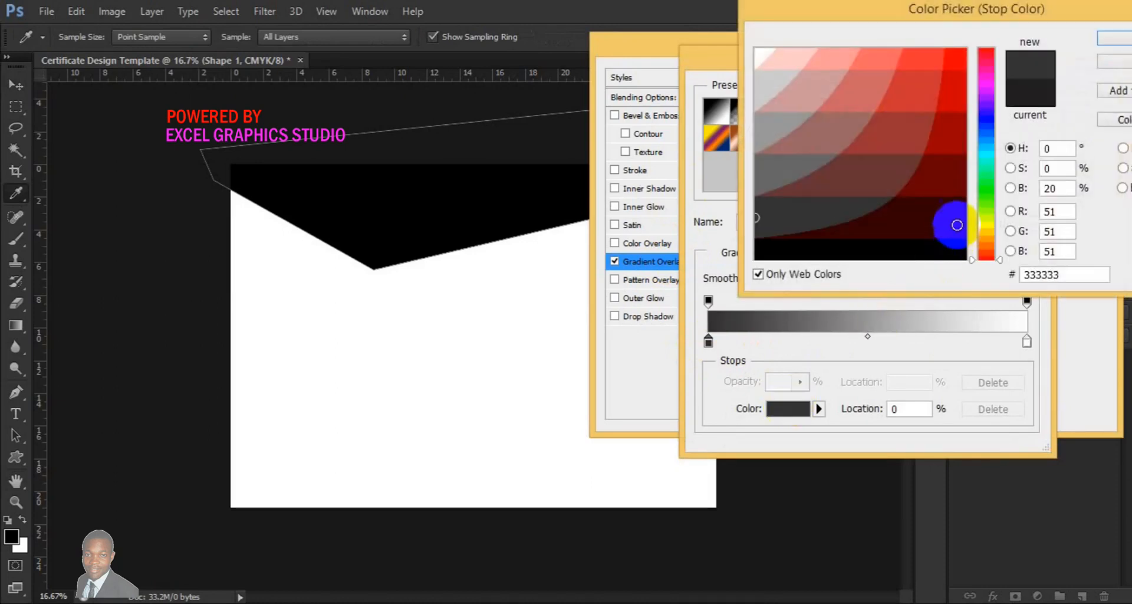
left_click(990, 52)
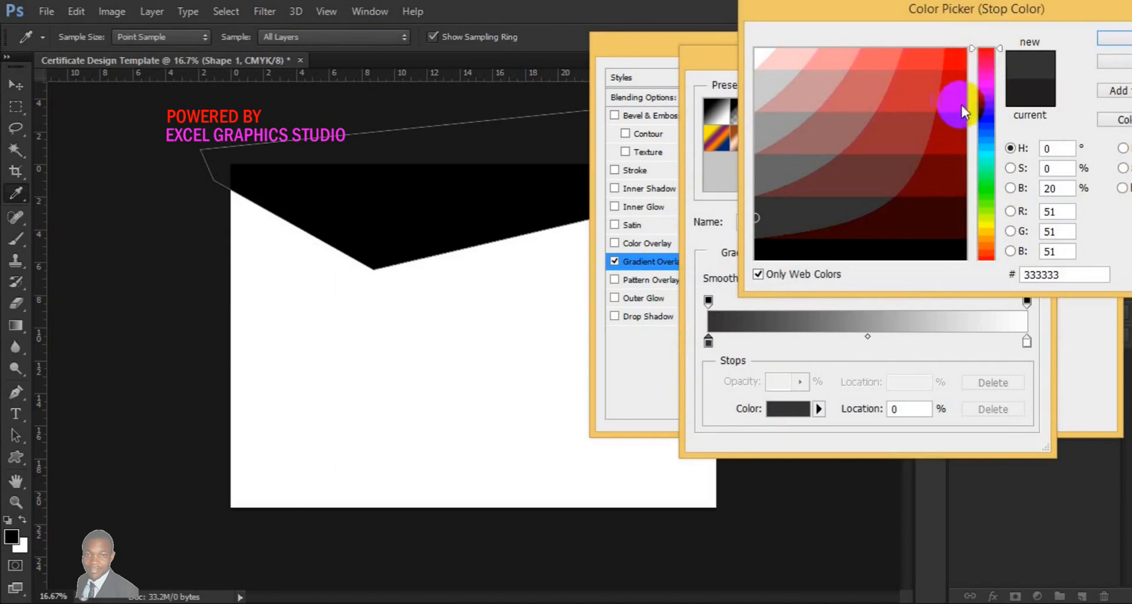
left_click(956, 135)
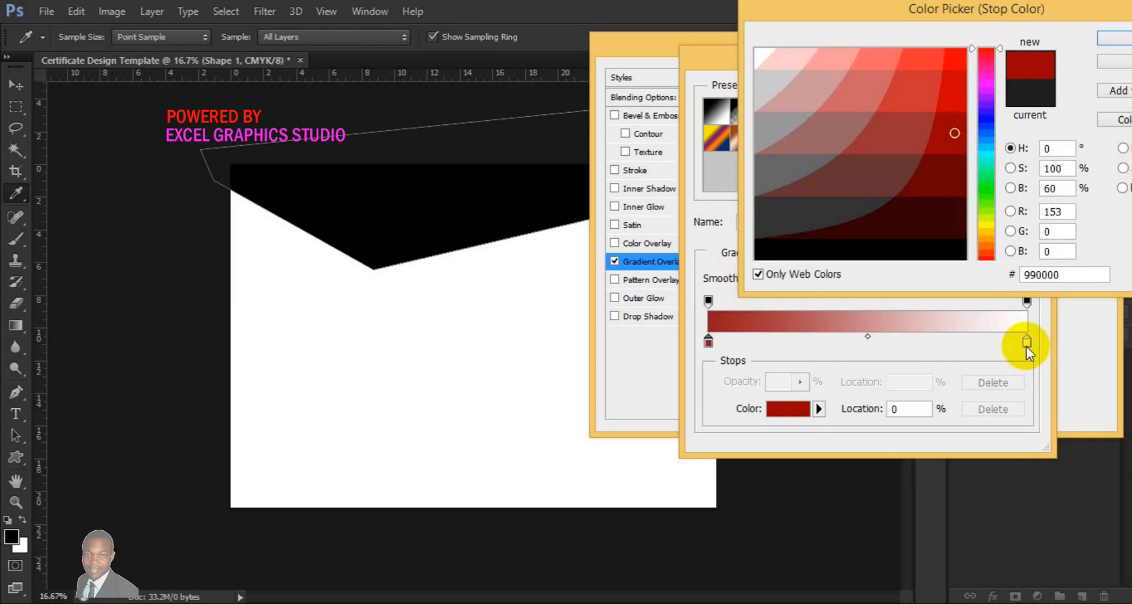
left_click(1117, 42)
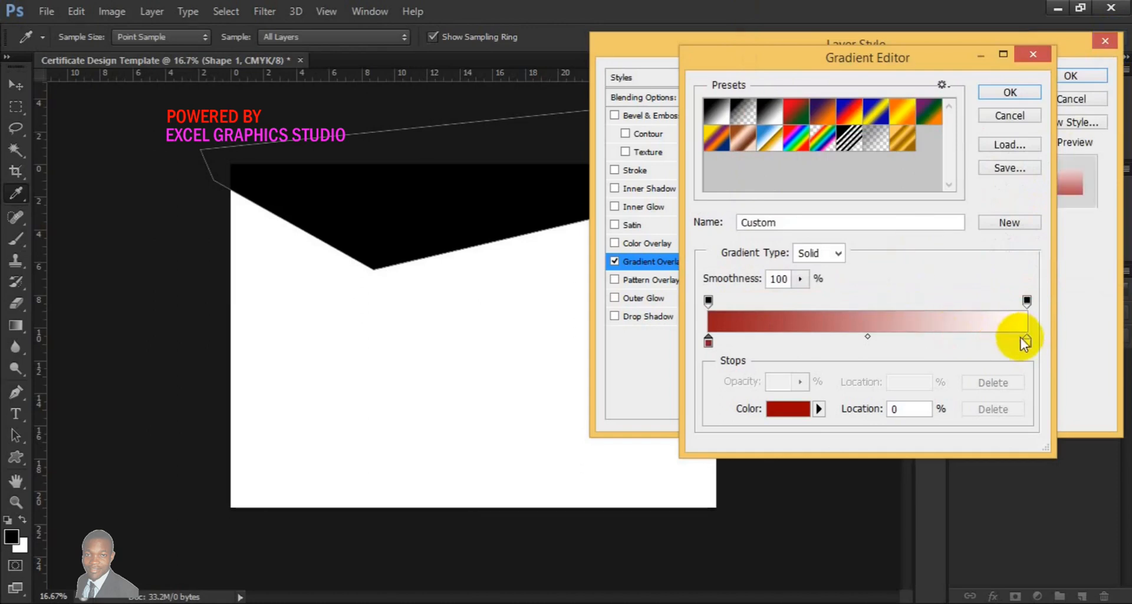
Set the gradient's end colour stop to cc0000 and apply the gradient overlay
left_click(1027, 342)
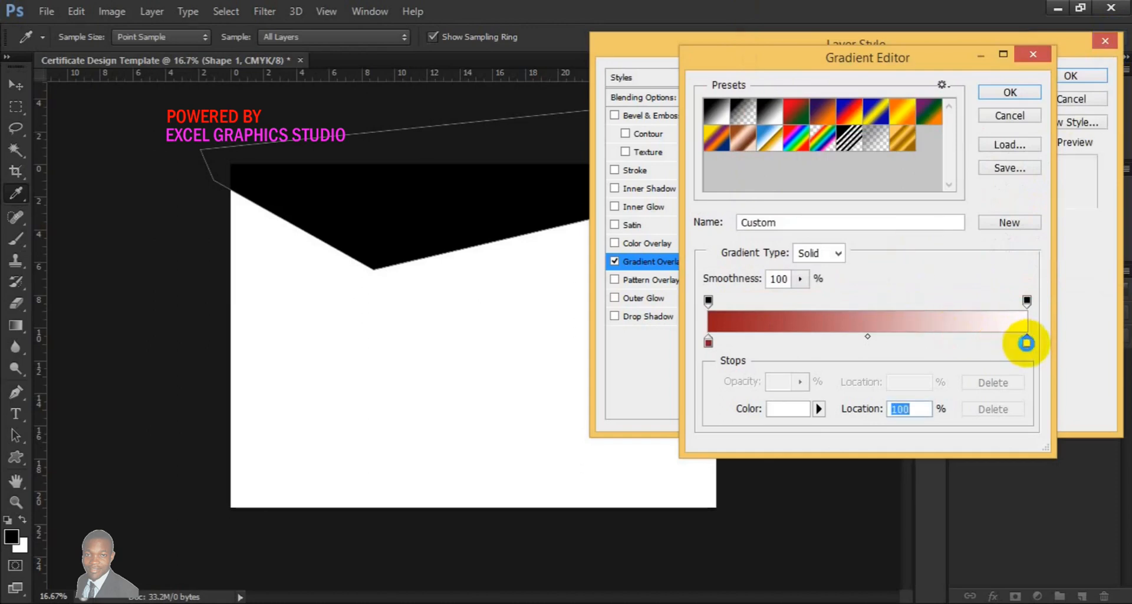
double_click(1027, 343)
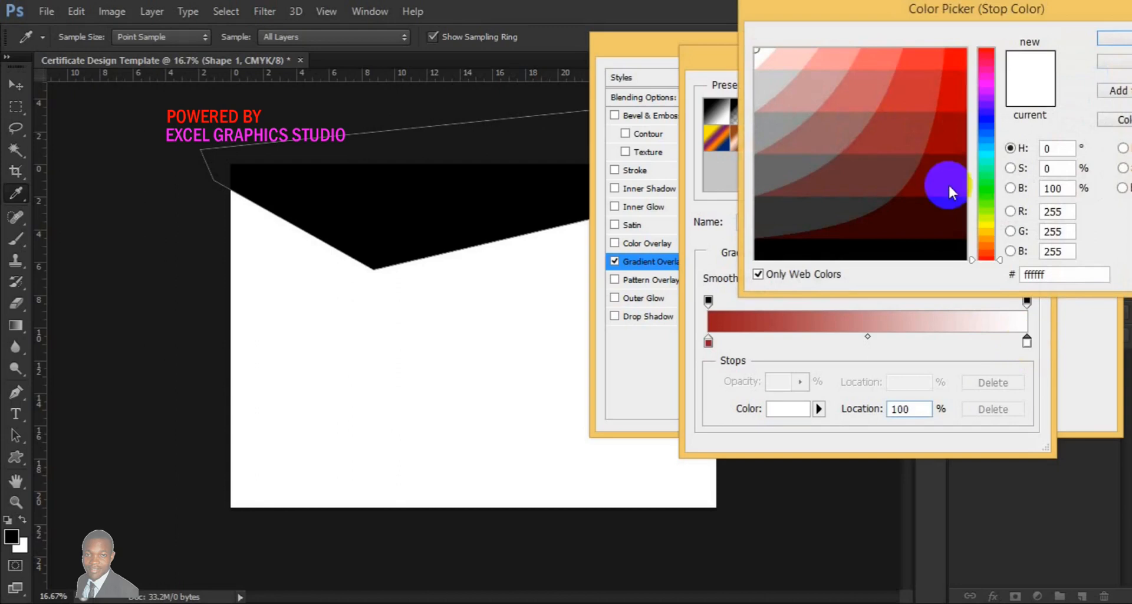
left_click(991, 50)
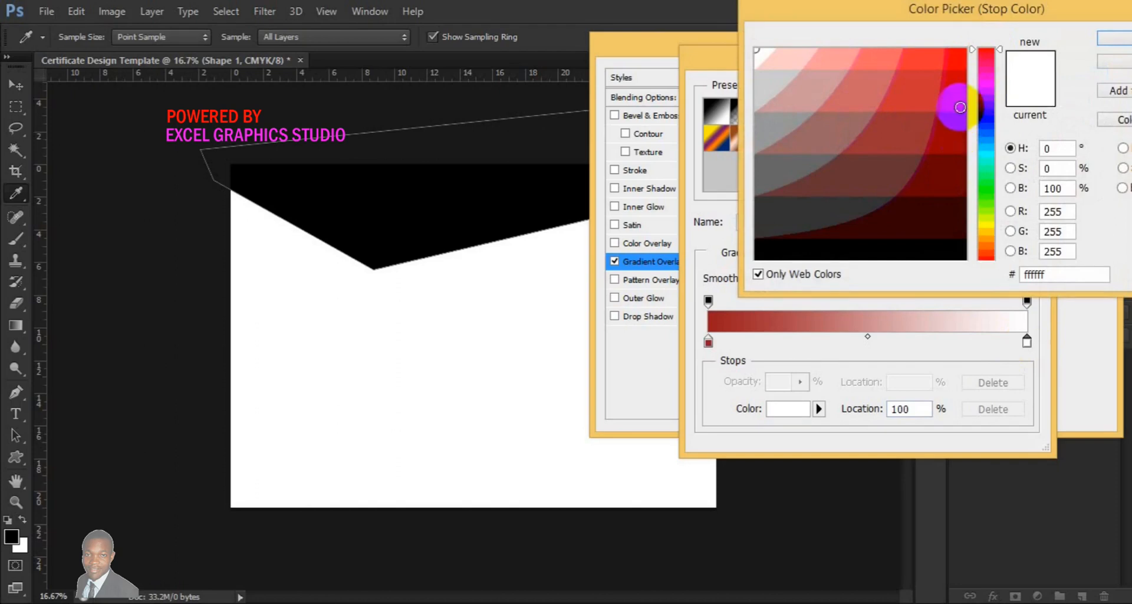
left_click(962, 96)
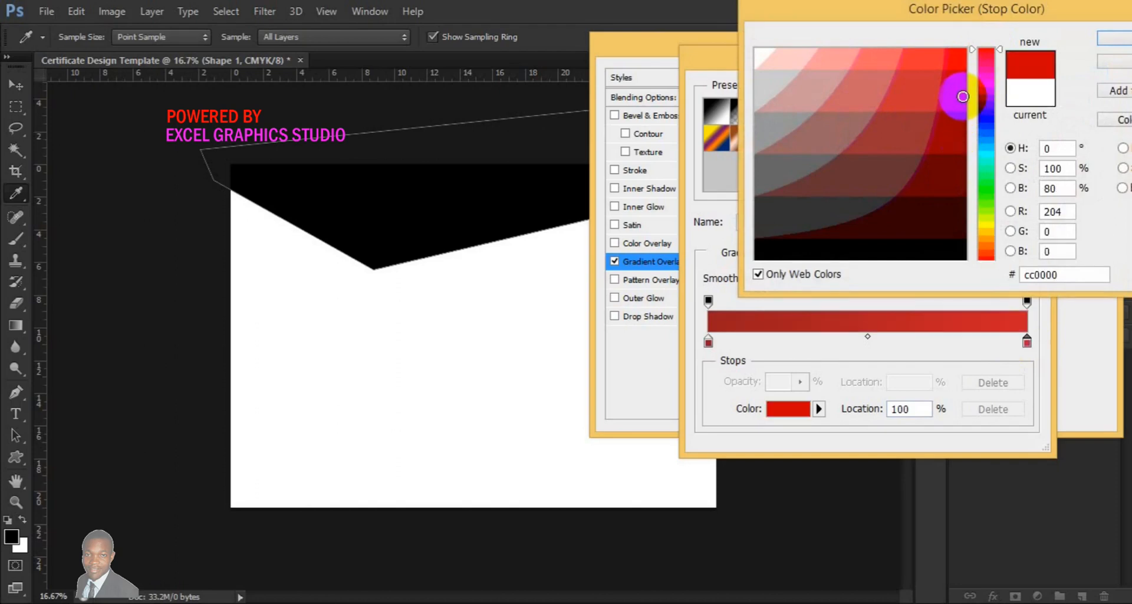
left_click(1113, 39)
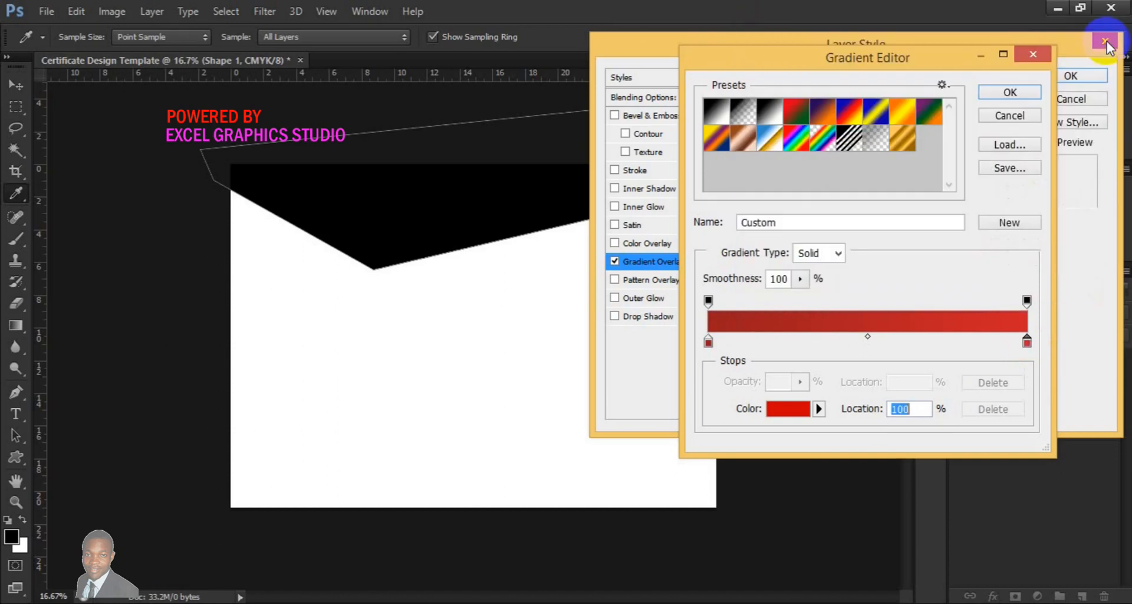
left_click(1025, 94)
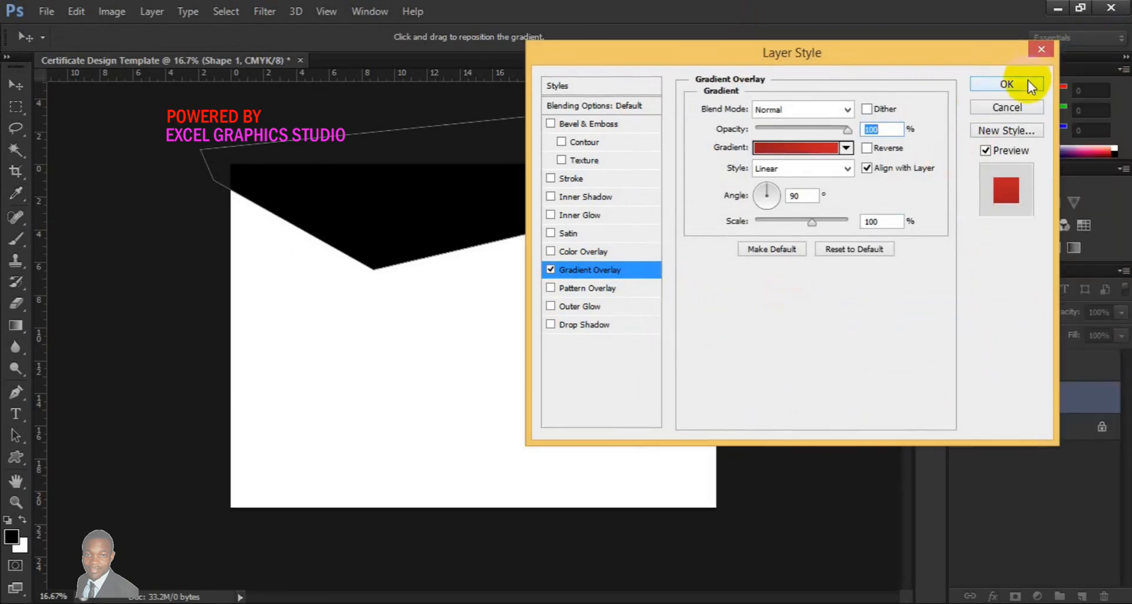
left_click(1028, 80)
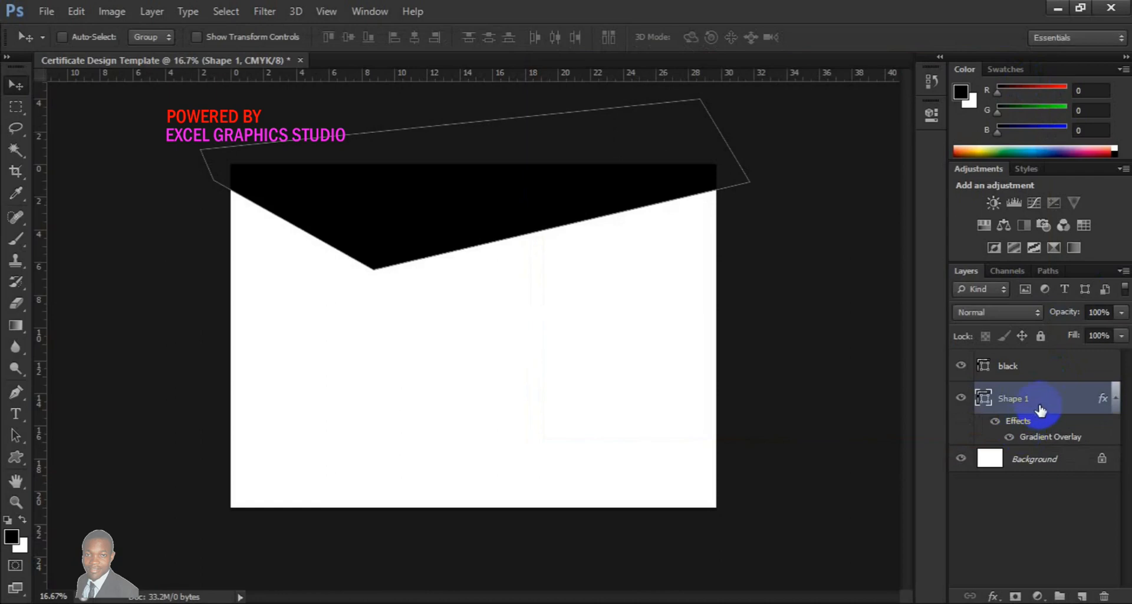
Move Shape 1 above the black layer and shift the black shape slightly down so it shows beneath the red
left_click_drag(1041, 410, 1031, 359)
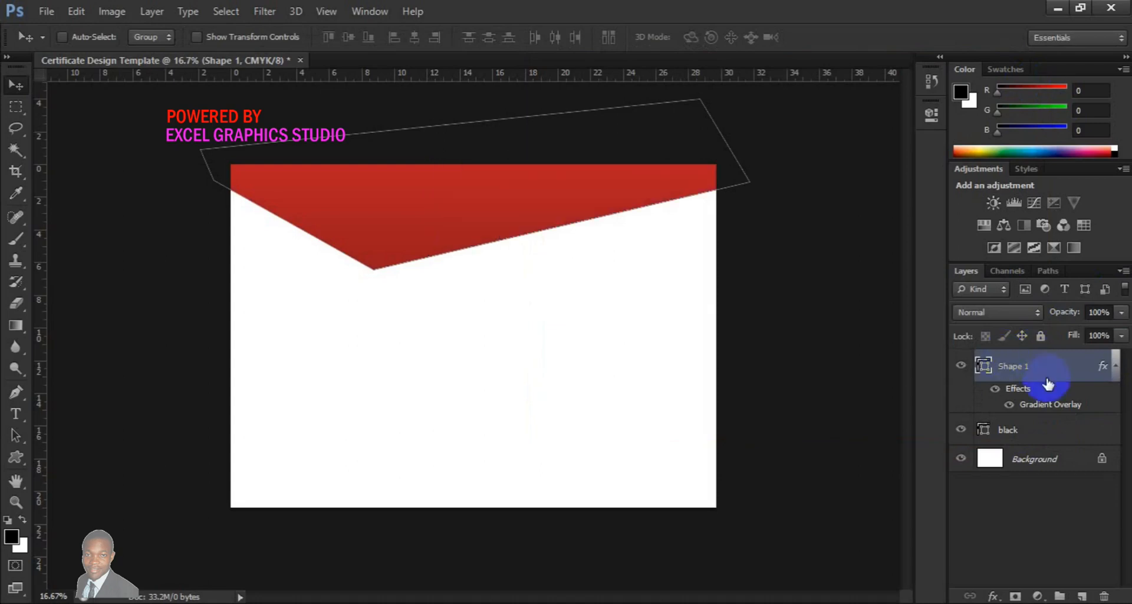
left_click(1042, 422)
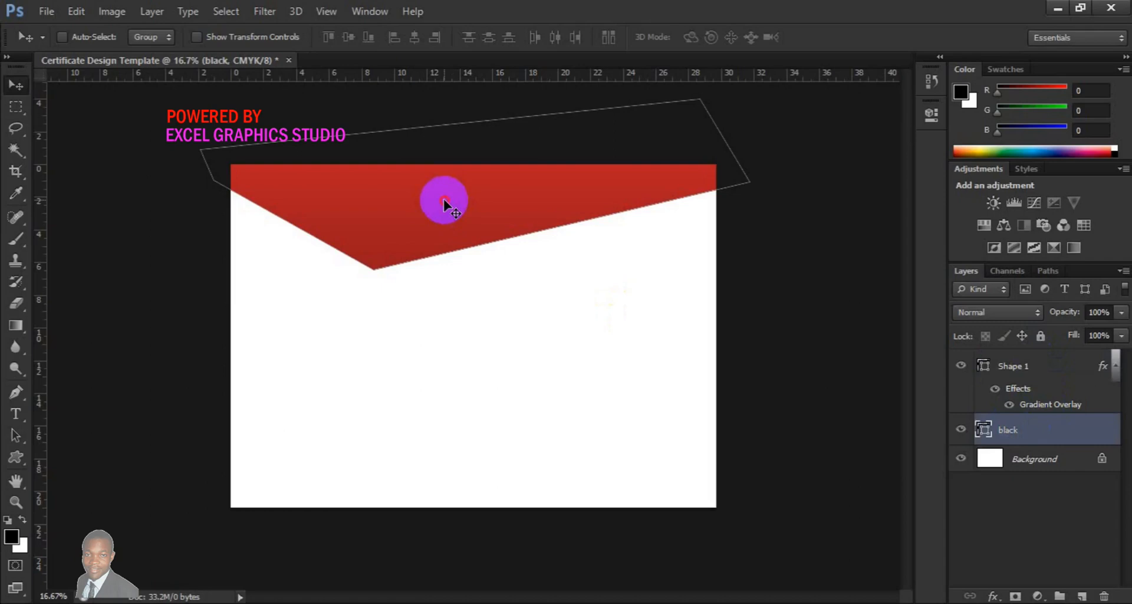
left_click_drag(443, 199, 444, 210)
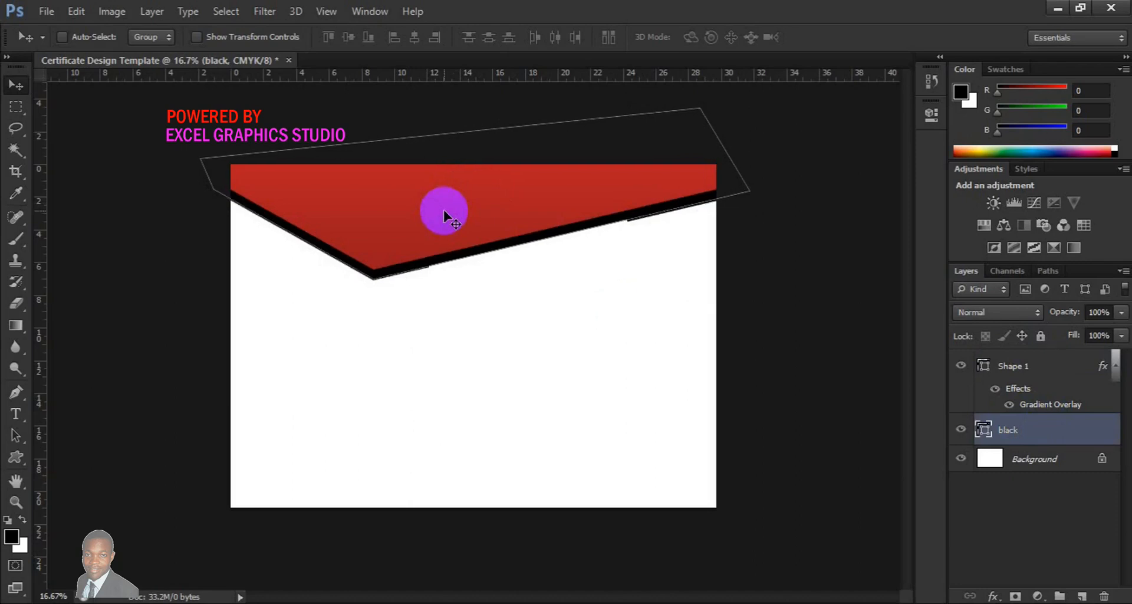
Rotate the black shape about -2.56° with Free Transform
key("ctrl+t")
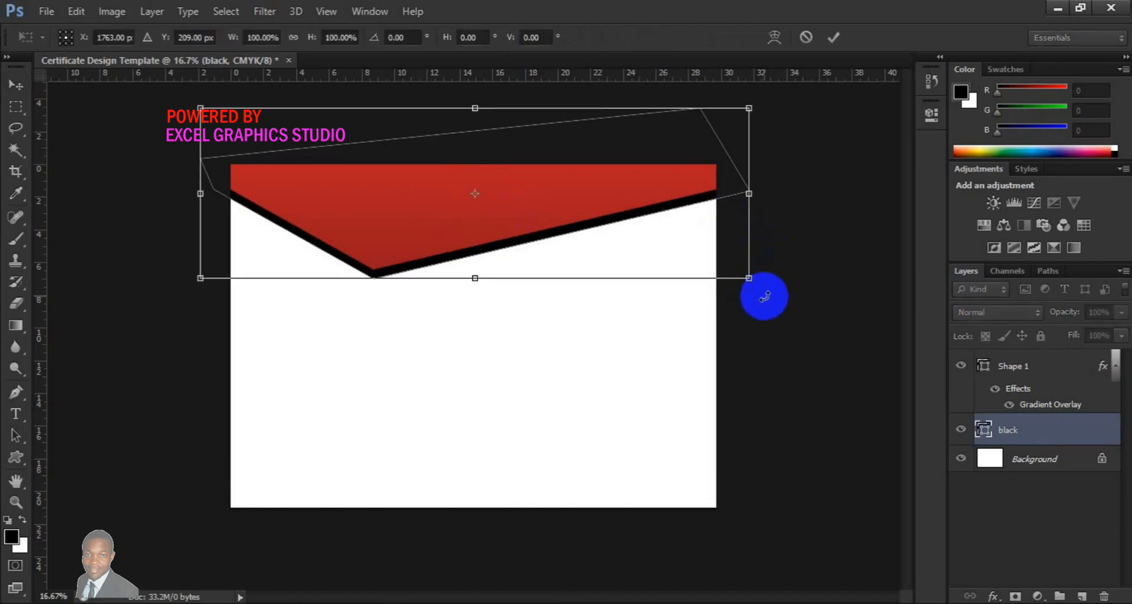
left_click_drag(762, 288, 765, 285)
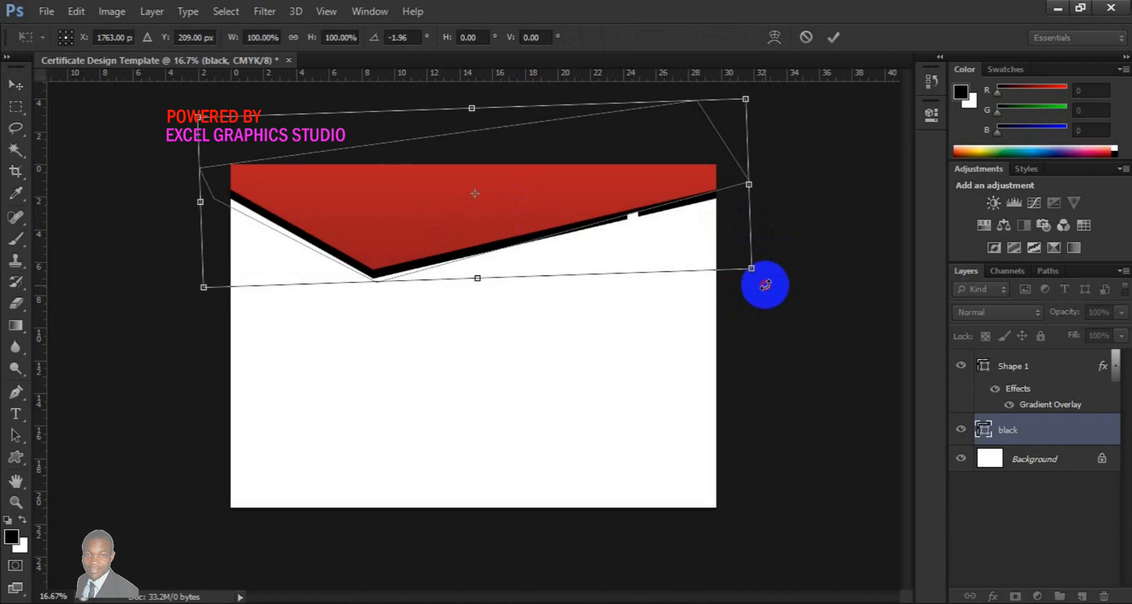
left_click_drag(765, 283, 765, 282)
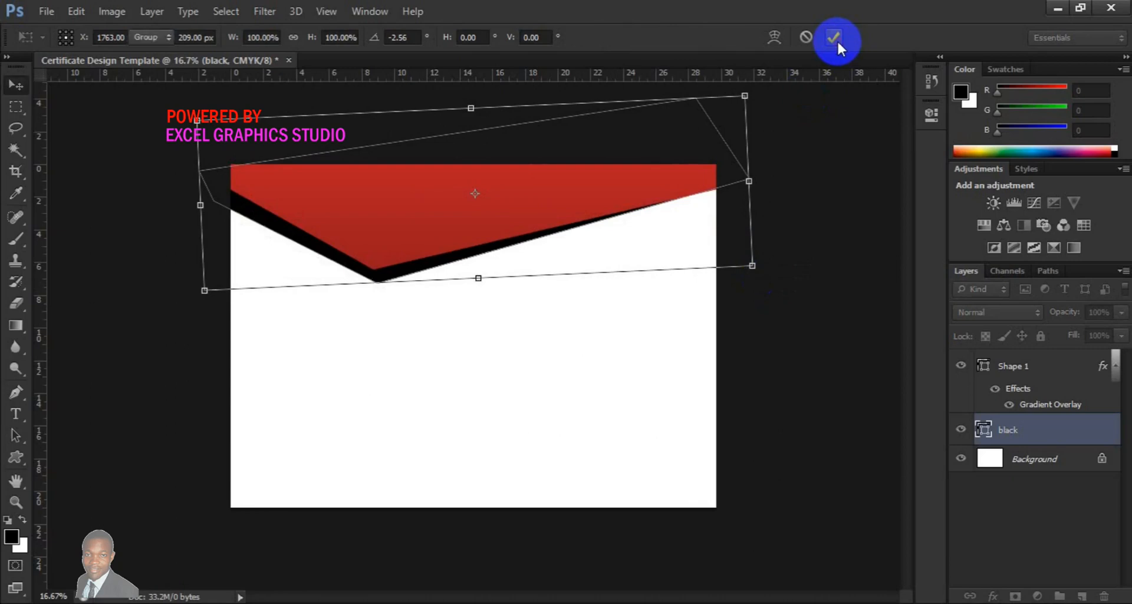
left_click(834, 38)
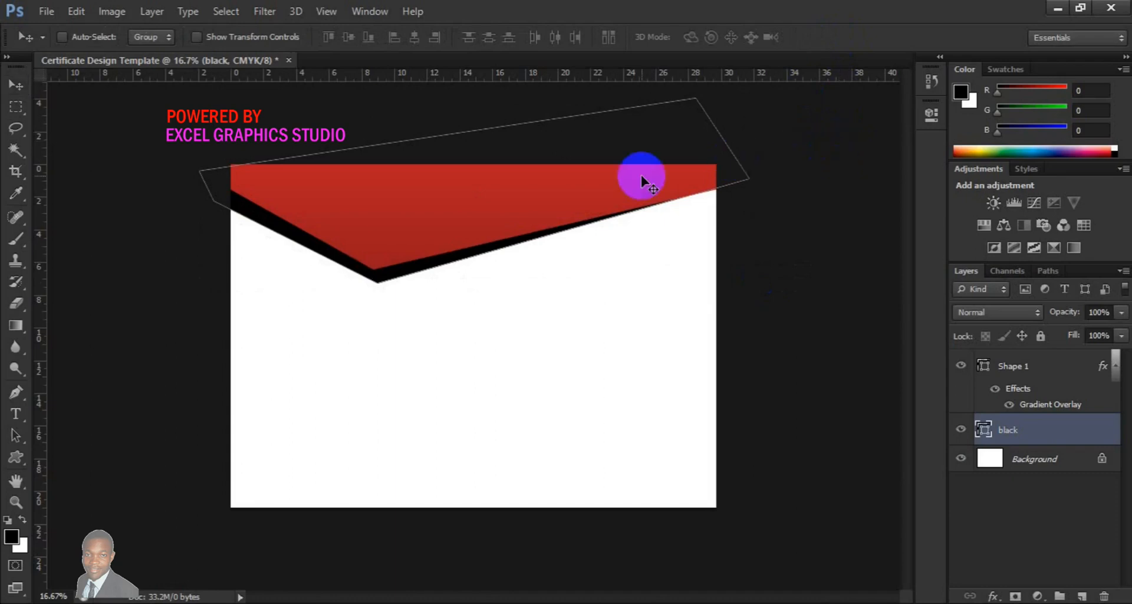
Rotate the black shape again by about 0.51° with Free Transform
key("ctrl+t")
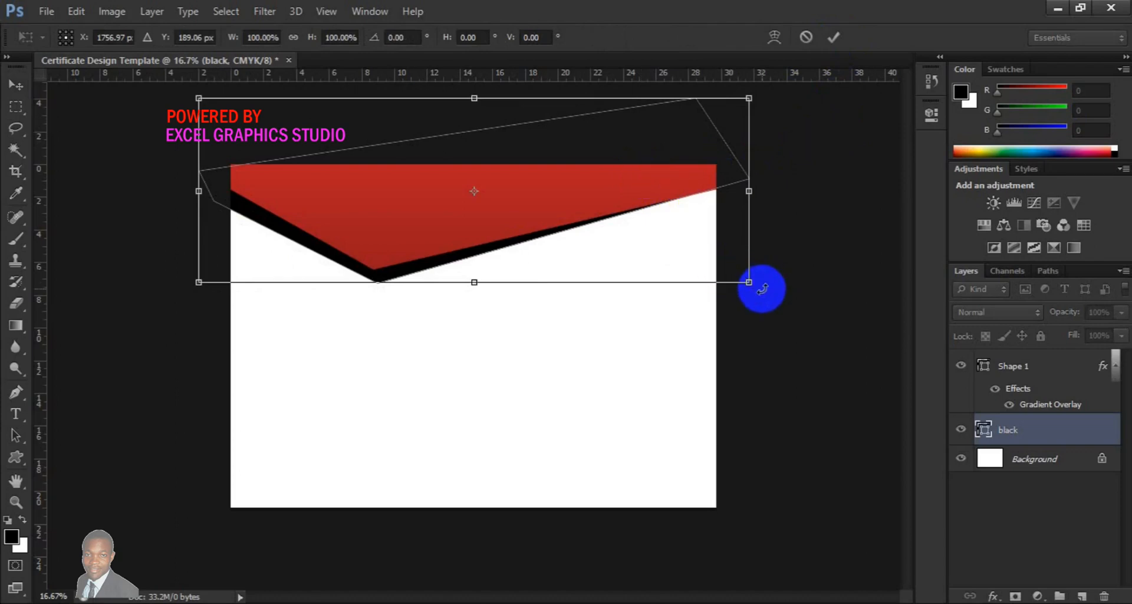
left_click_drag(763, 290, 761, 292)
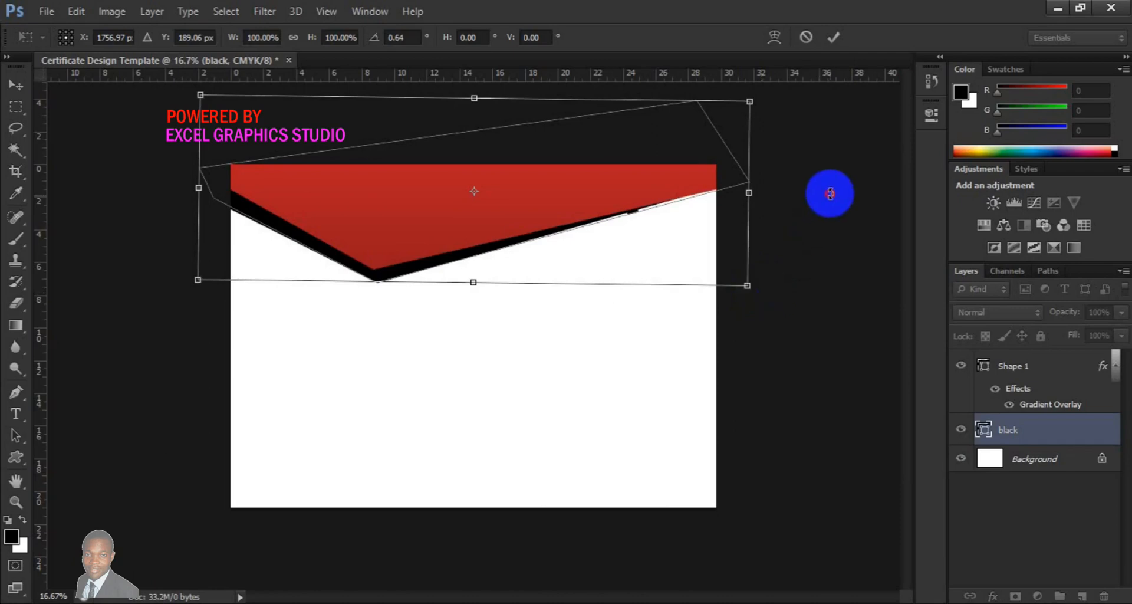
left_click_drag(829, 191, 830, 194)
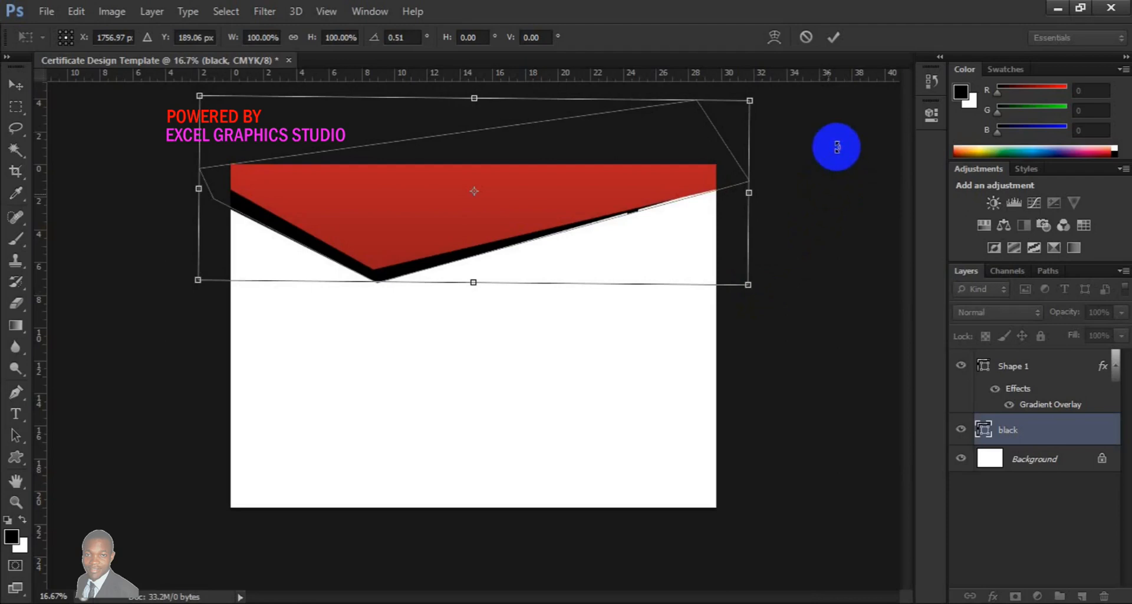
left_click(840, 36)
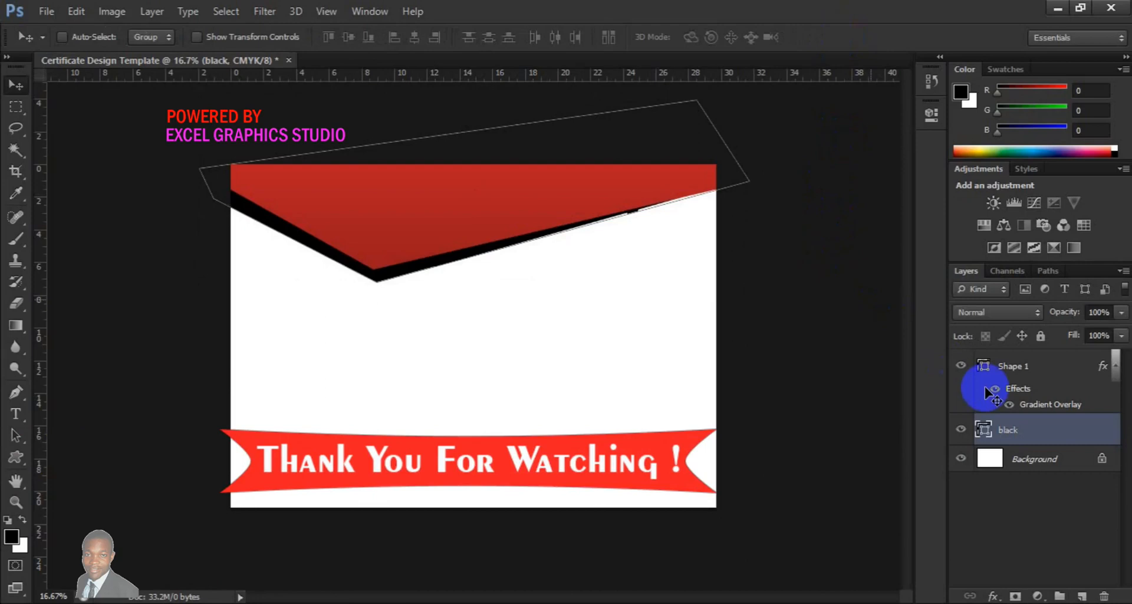
Draw a small angled shape with the Pen tool above the background, beneath the black header shape's right edge
left_click(1044, 462)
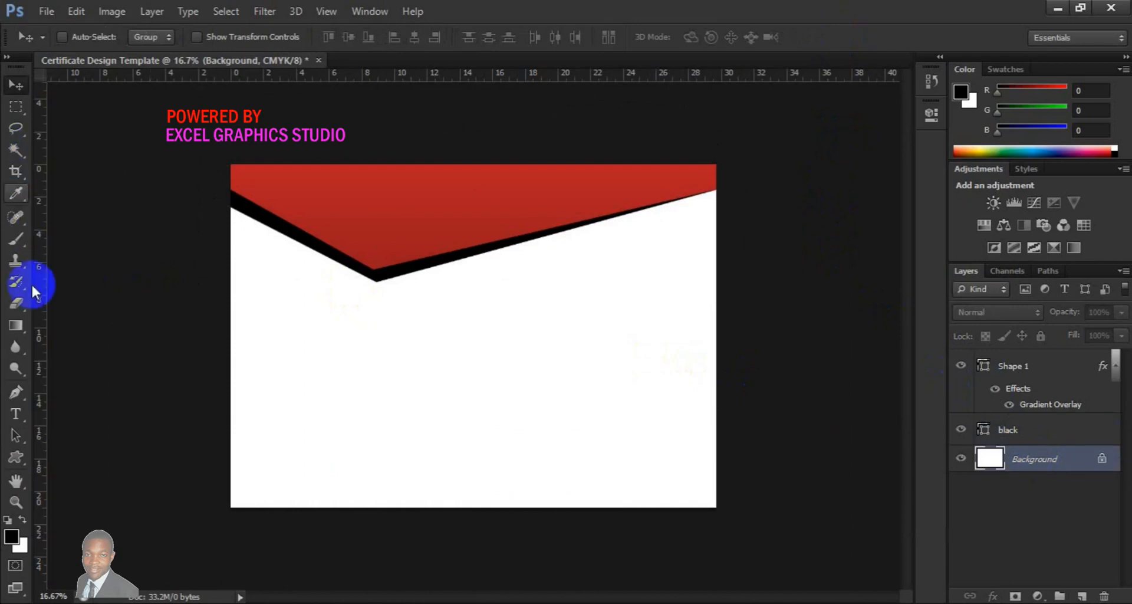
left_click(16, 391)
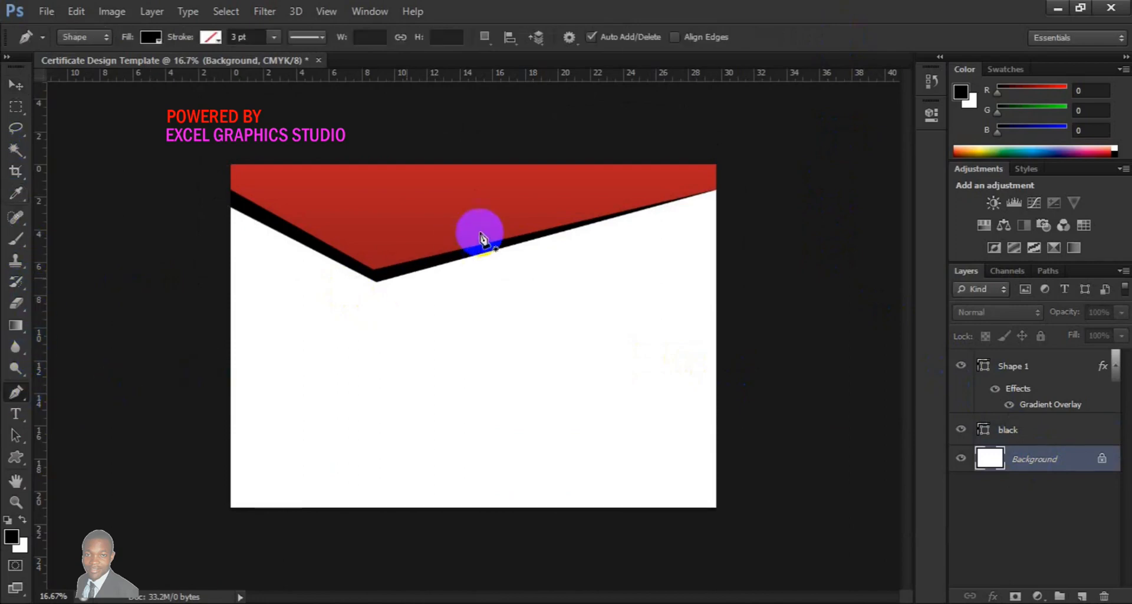
left_click(447, 241)
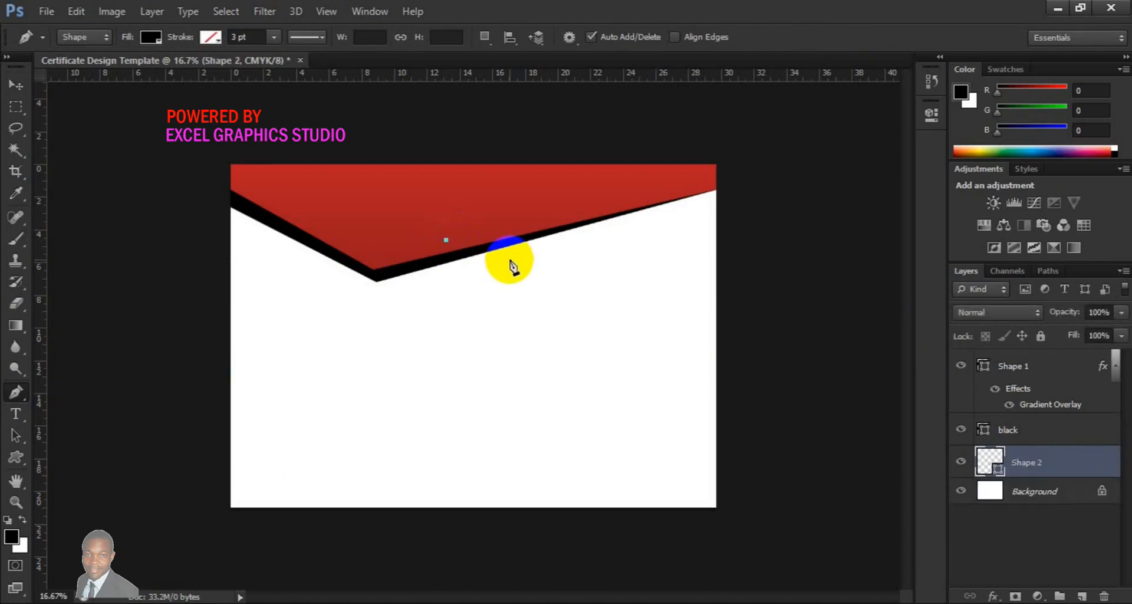
left_click(484, 262)
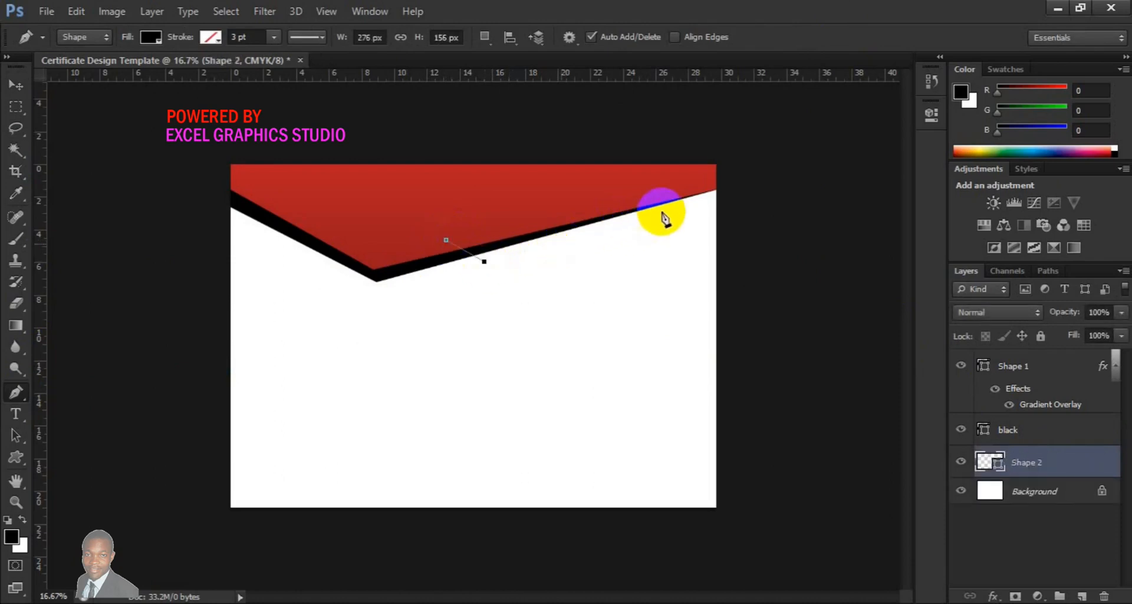
left_click(697, 188)
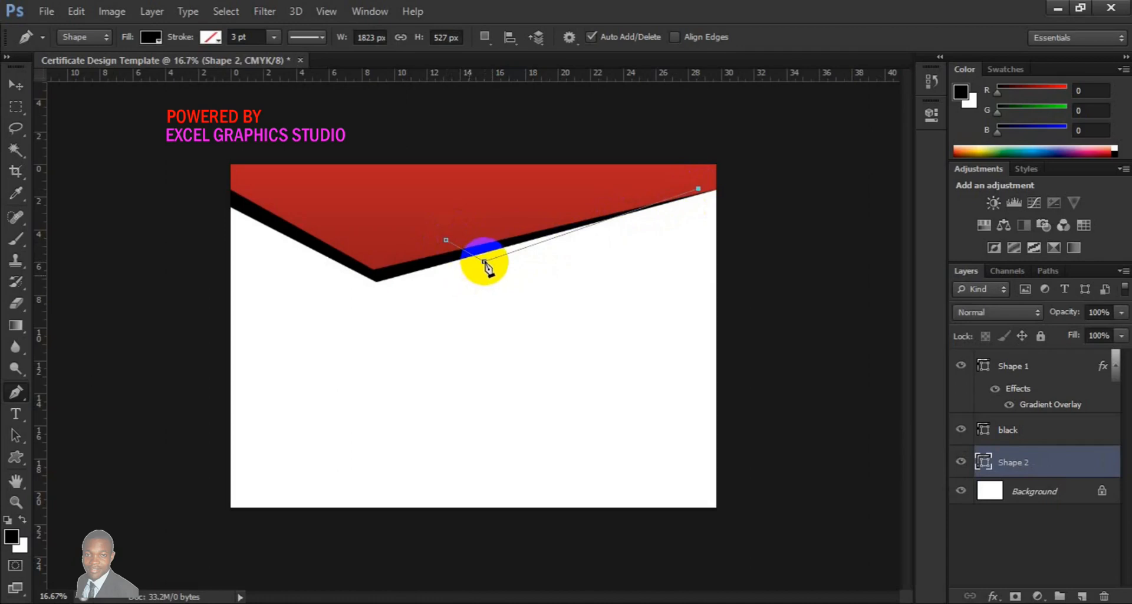
left_click_drag(484, 261, 484, 265)
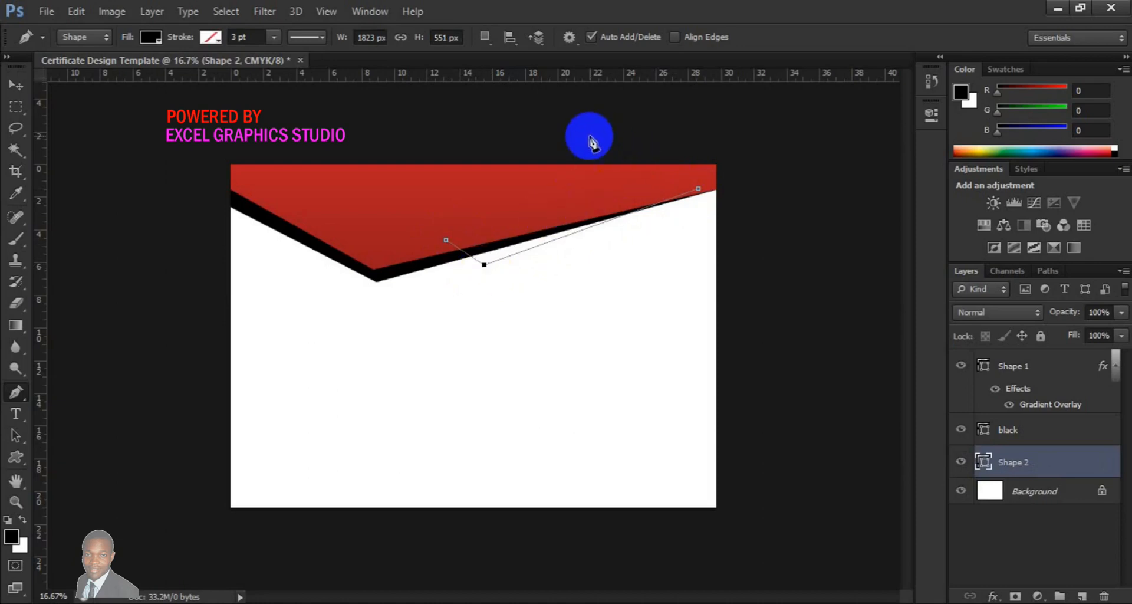
left_click(590, 137)
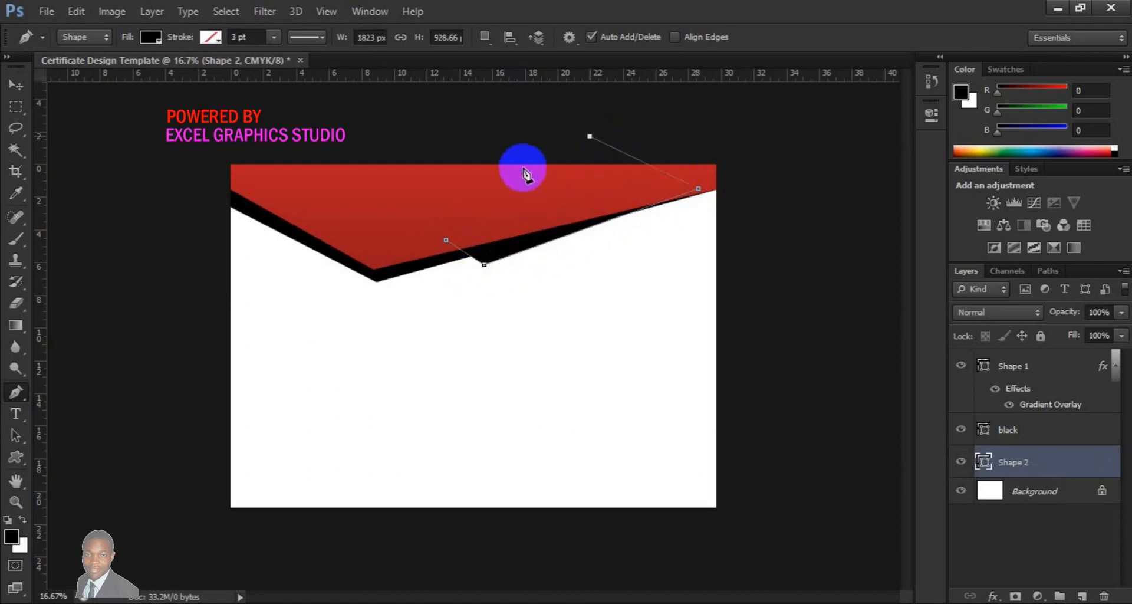
left_click(445, 240)
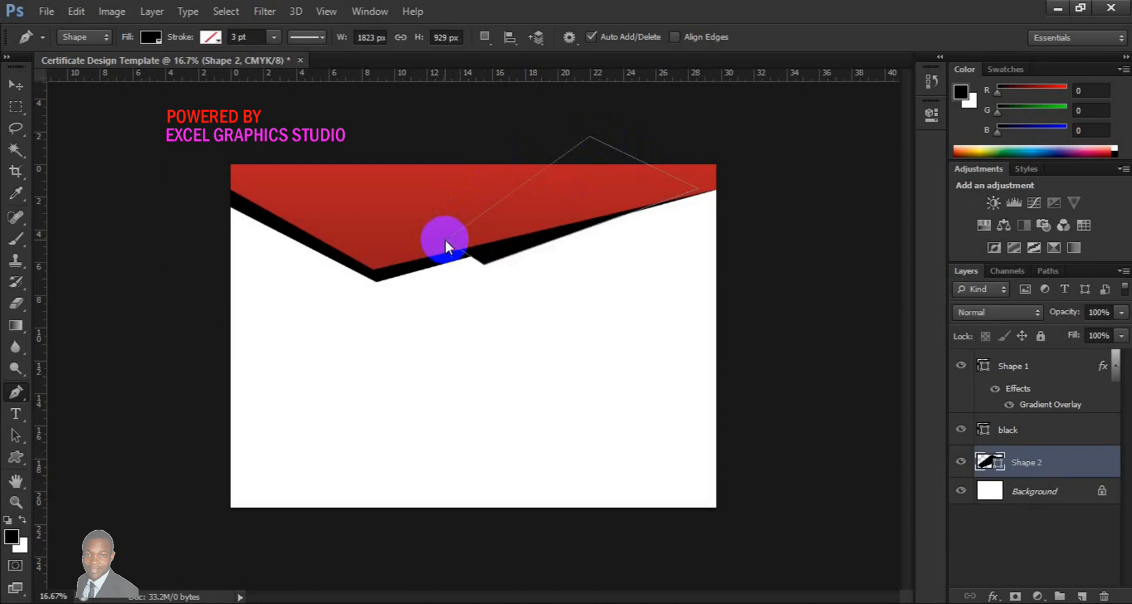
Set the new shape's fill colour to 333333
double_click(991, 462)
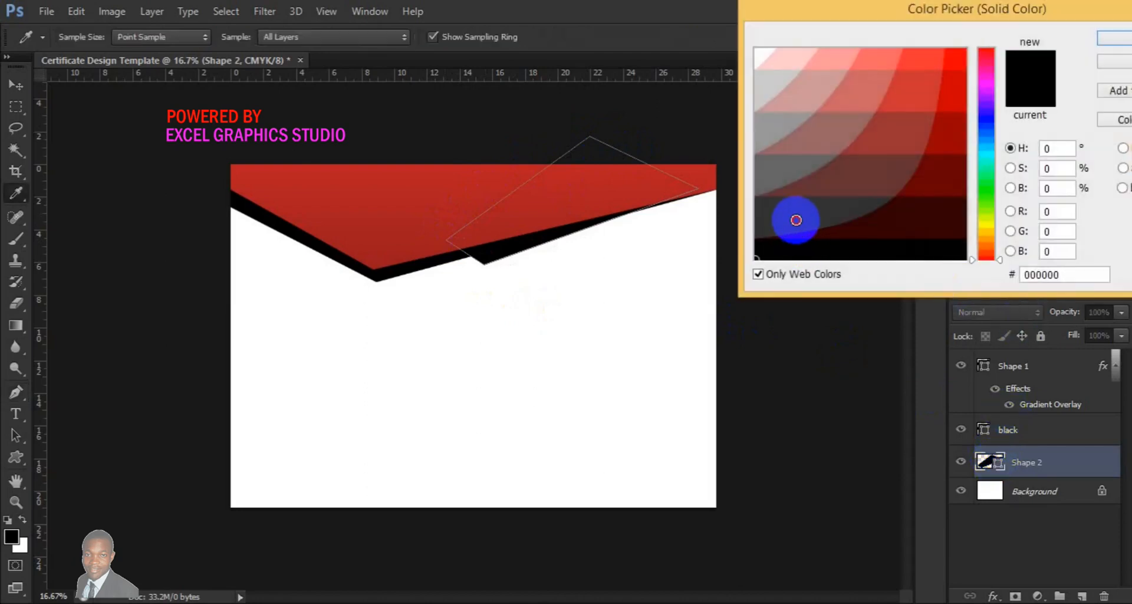
left_click(796, 220)
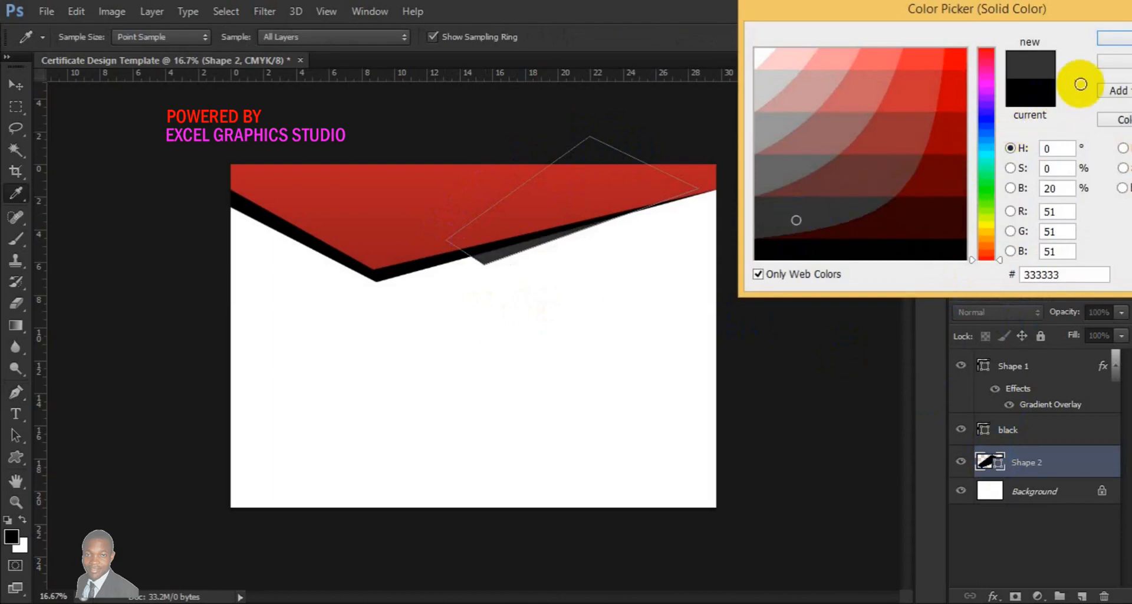
left_click(1107, 40)
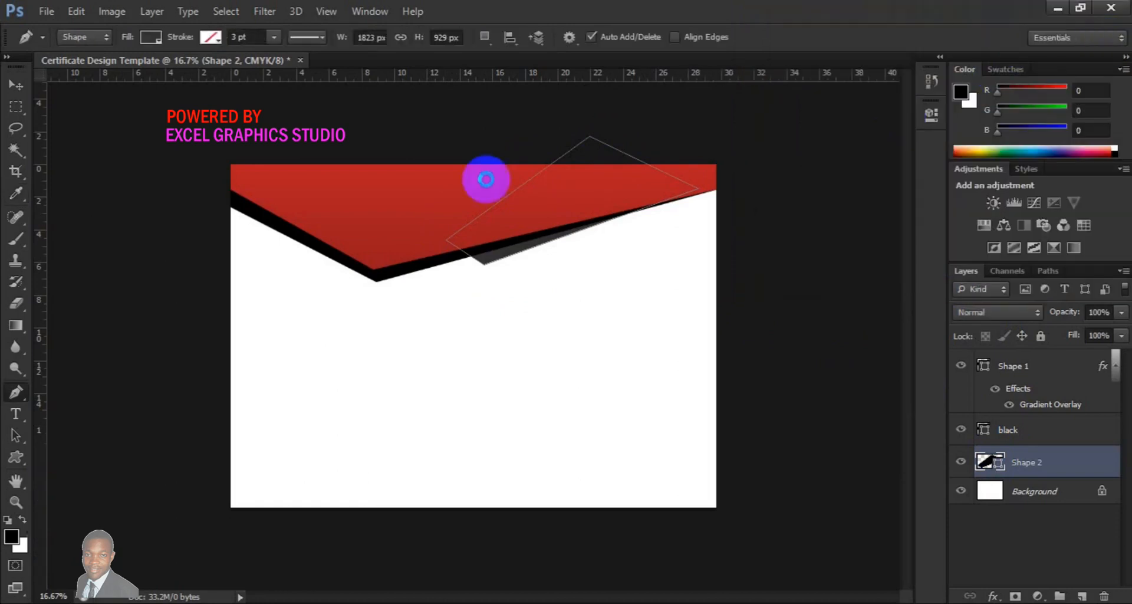
Rotate the grey shape about 1.68° with Free Transform
left_click(16, 84)
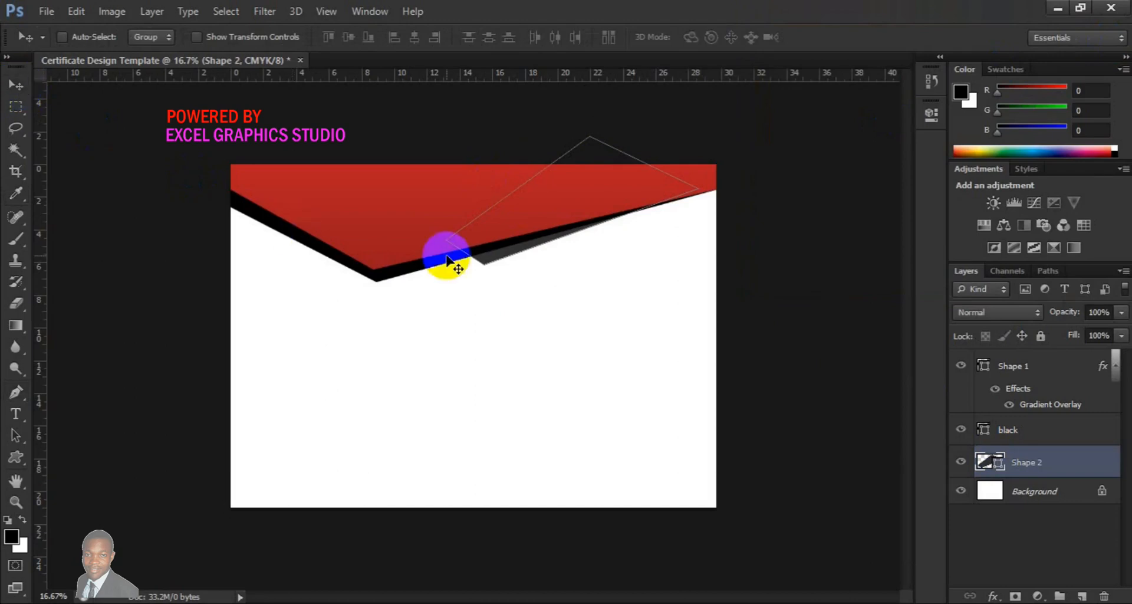
key("ctrl+t")
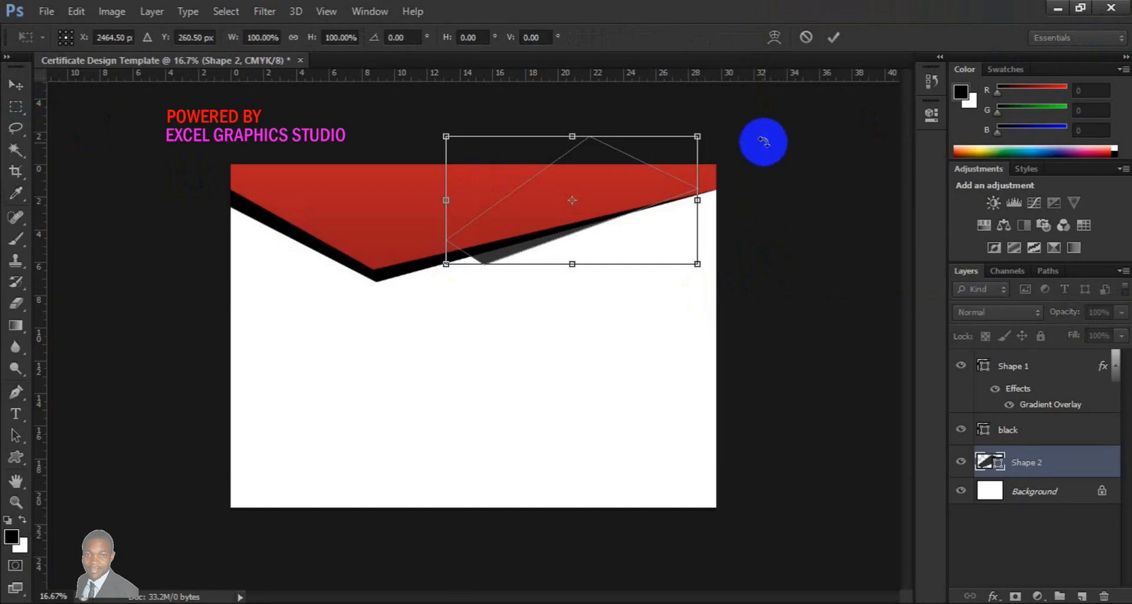
left_click_drag(754, 127, 755, 134)
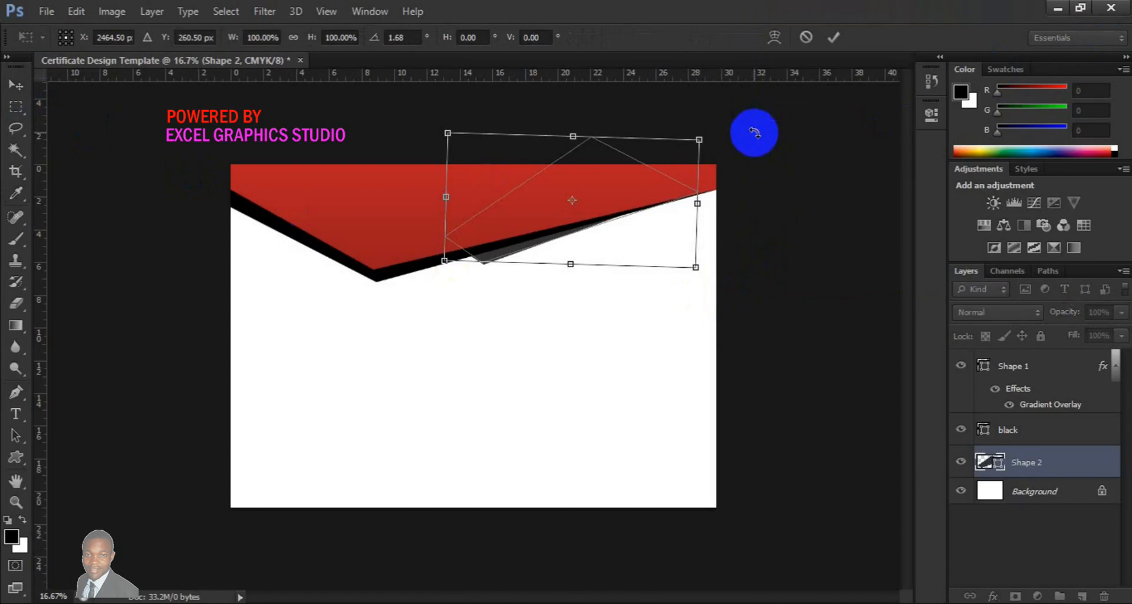
left_click(834, 37)
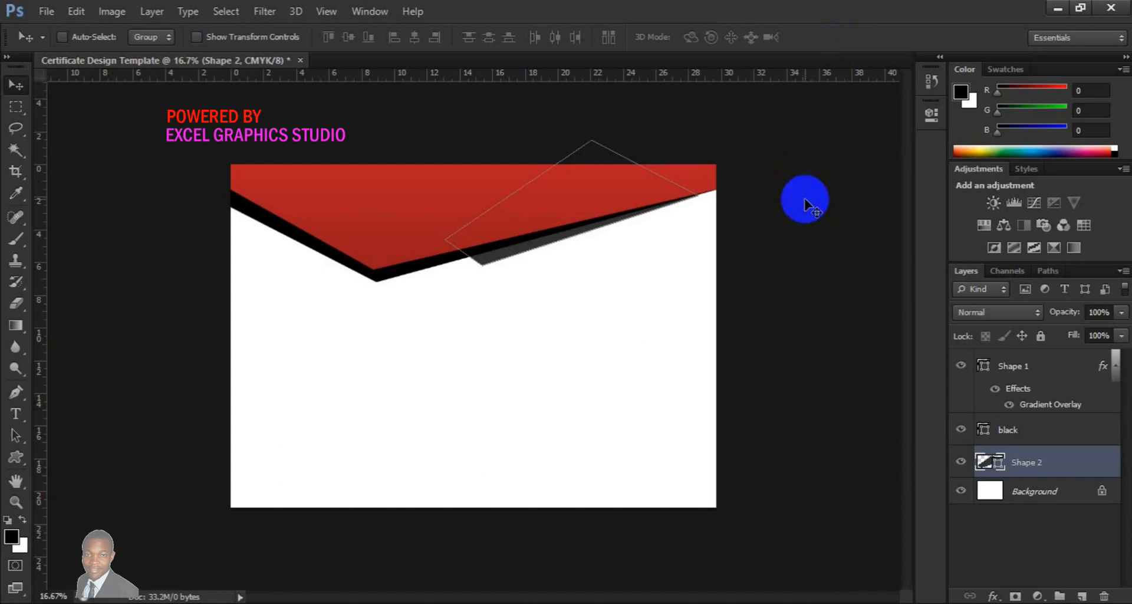
Draw a black angled shape along the bottom right of the certificate with the Pen tool, above the background
left_click(1072, 496)
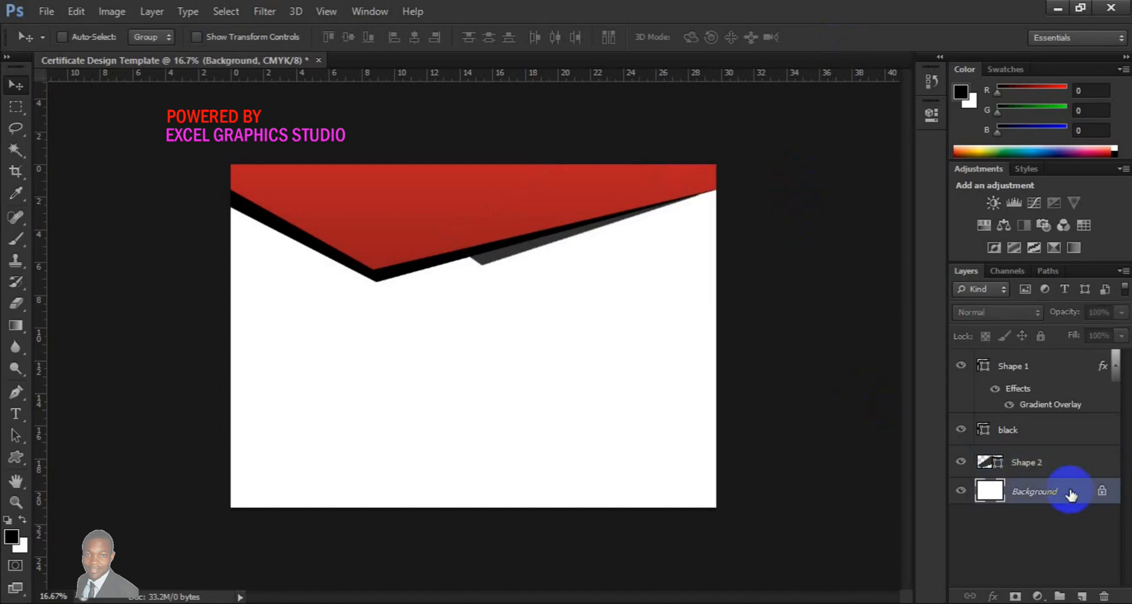
left_click(1084, 596)
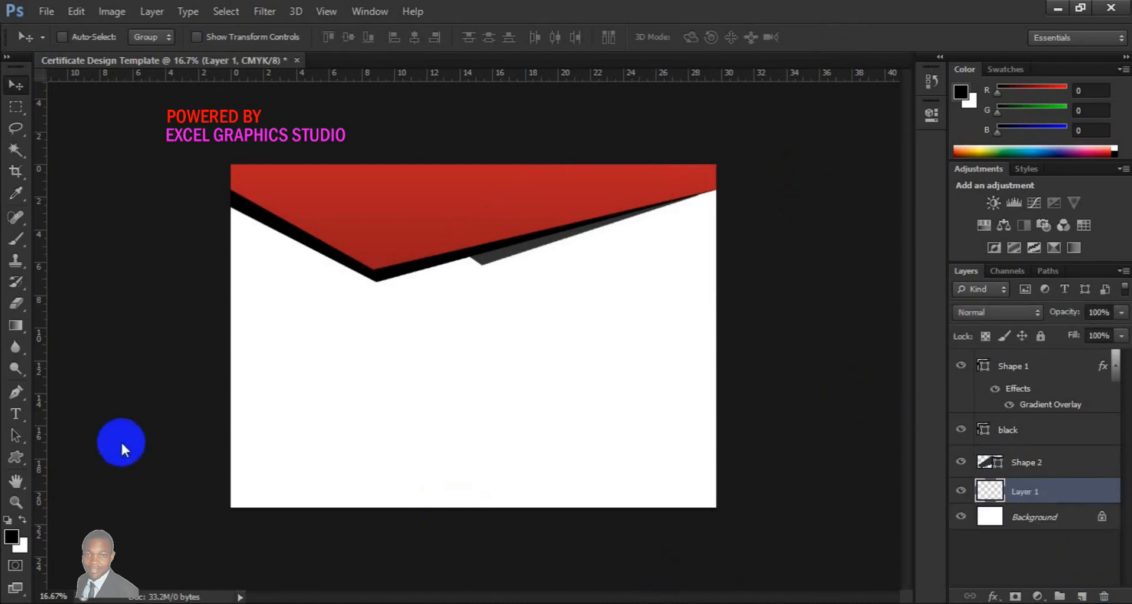
left_click(13, 396)
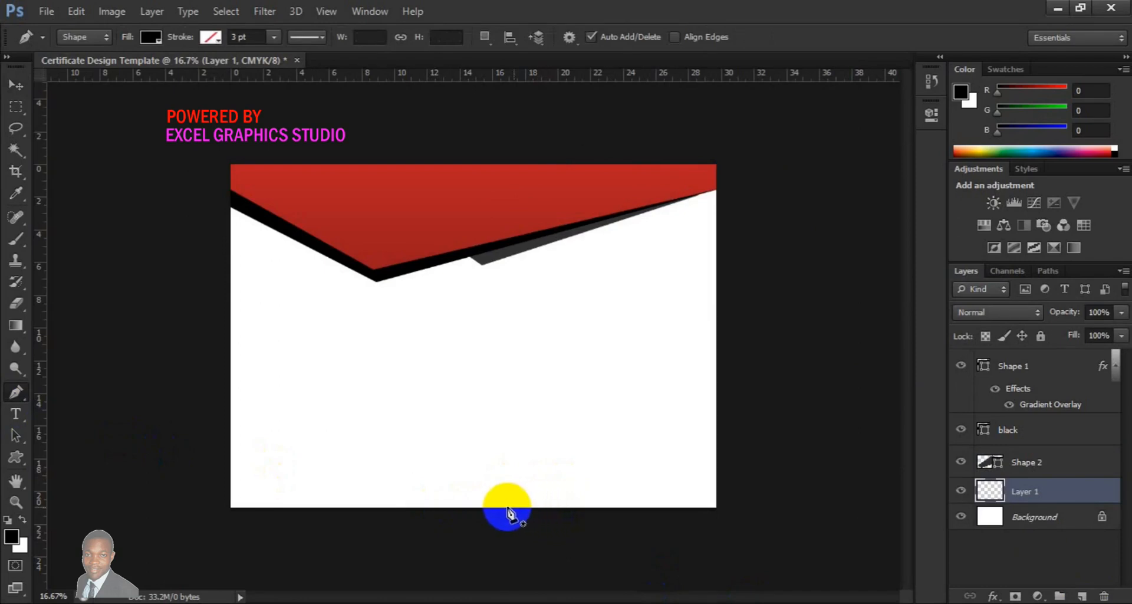
left_click(507, 507)
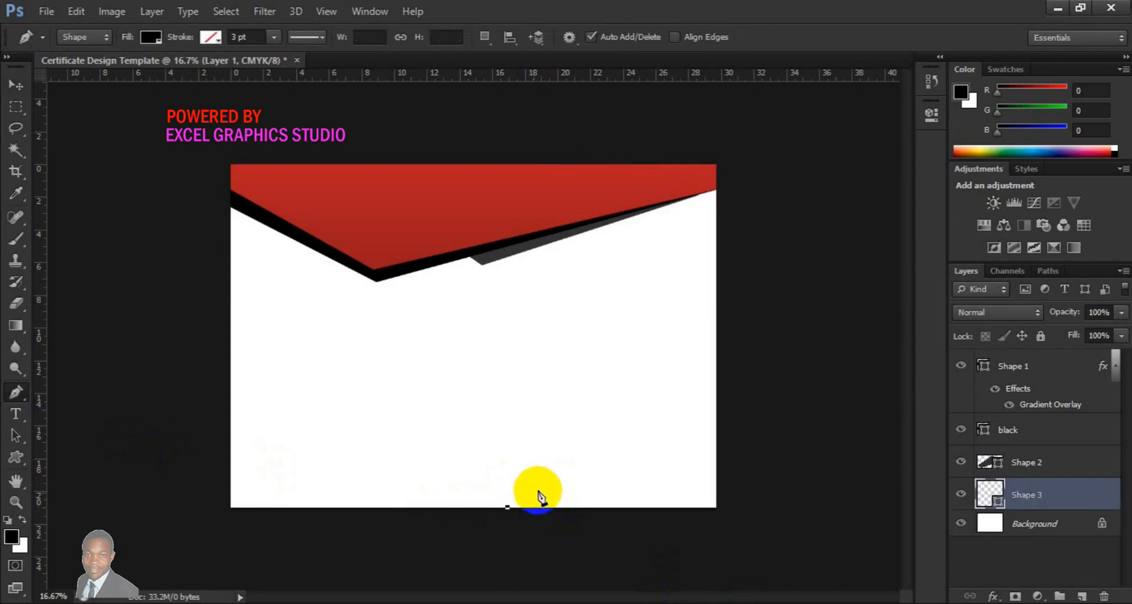
left_click(661, 455)
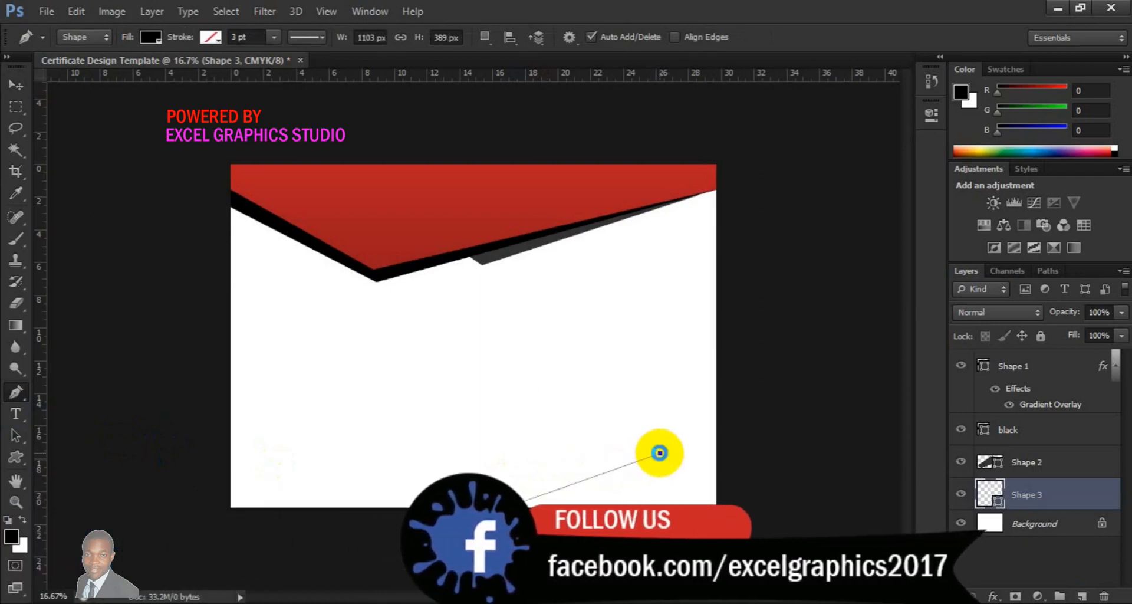
left_click(733, 500)
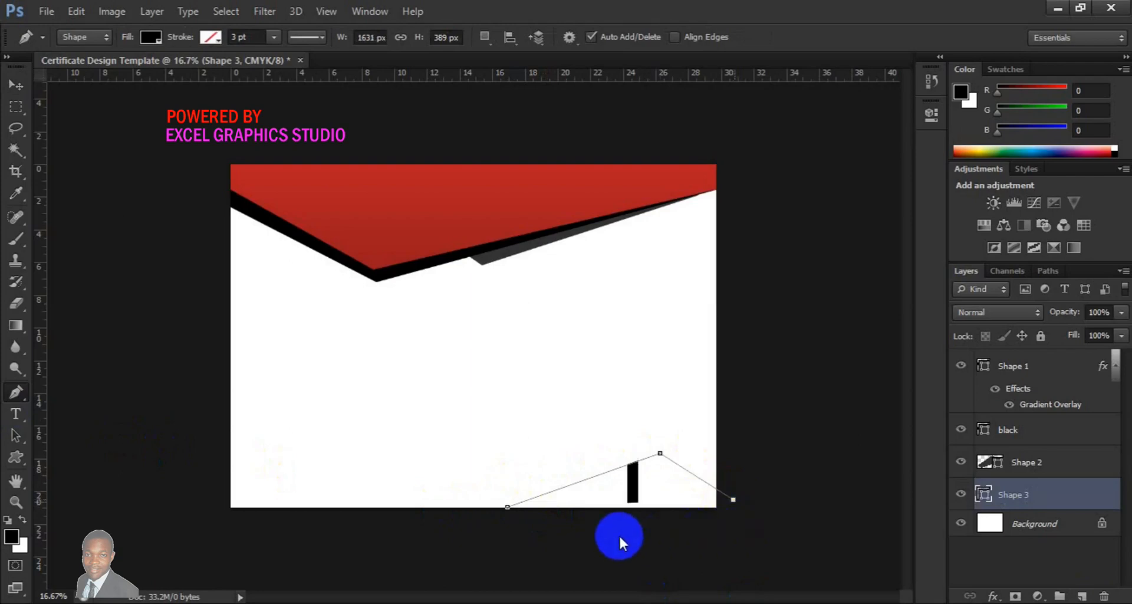
left_click(558, 558)
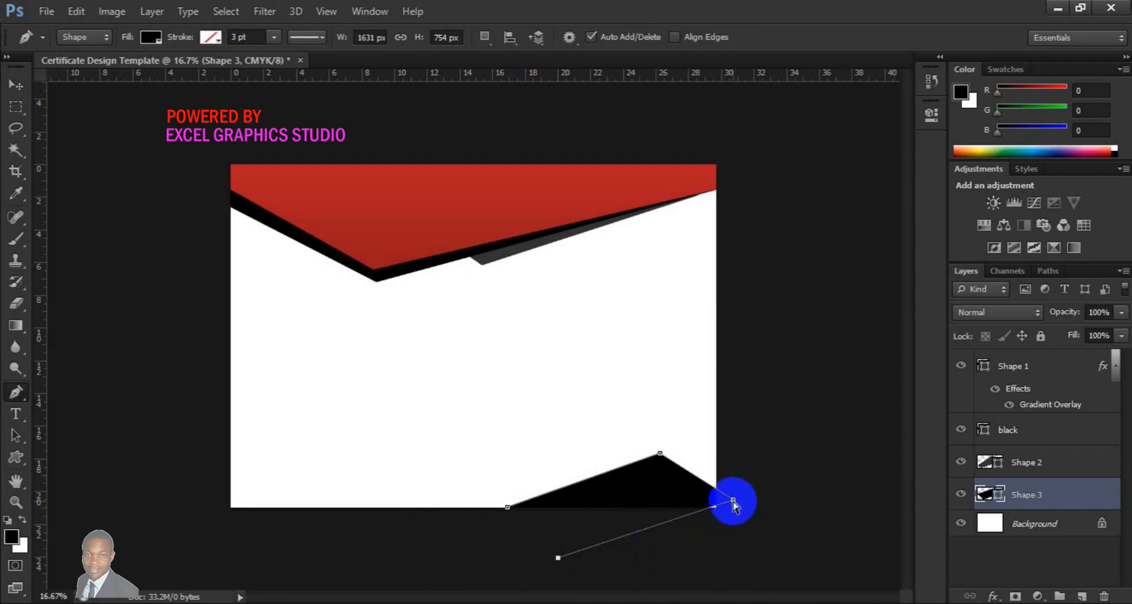
left_click_drag(733, 501, 755, 521)
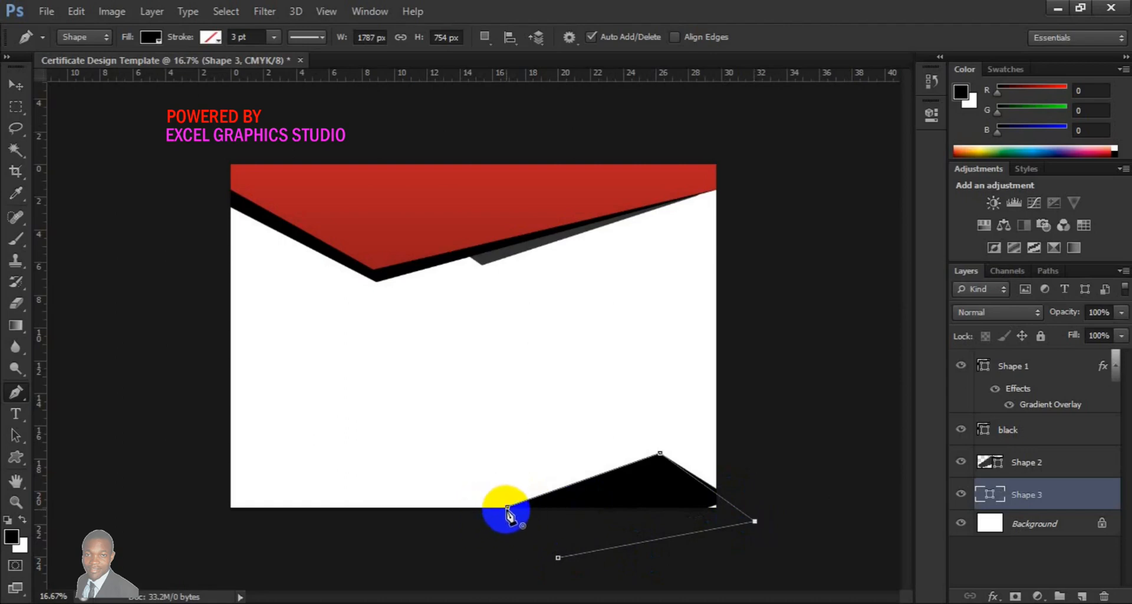
left_click(508, 507)
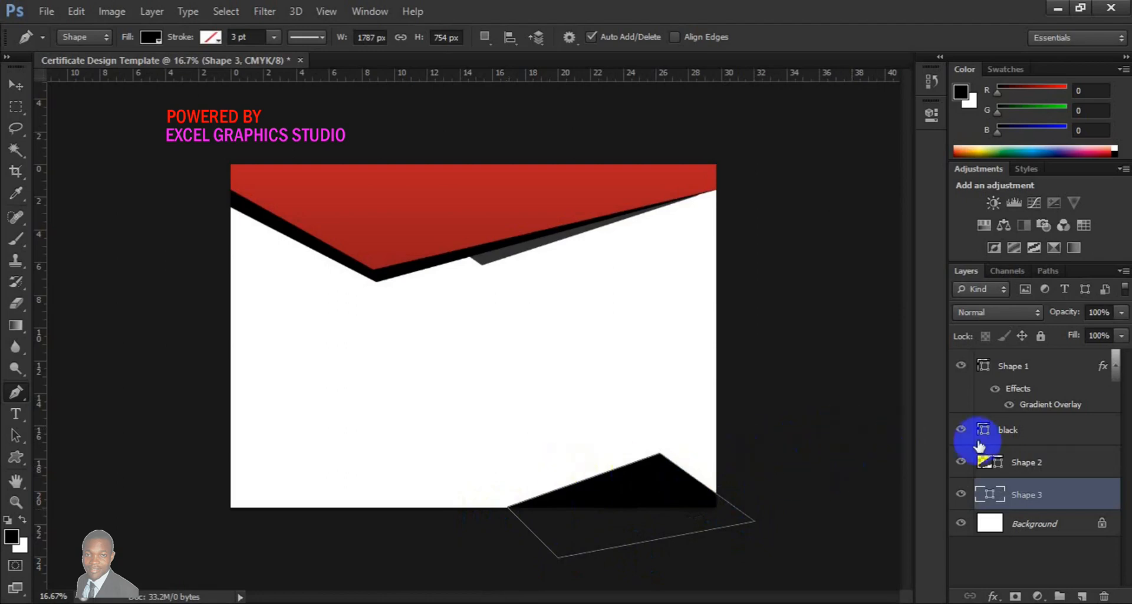
Duplicate the Shape 3 layer as a new layer named red
right_click(1034, 498)
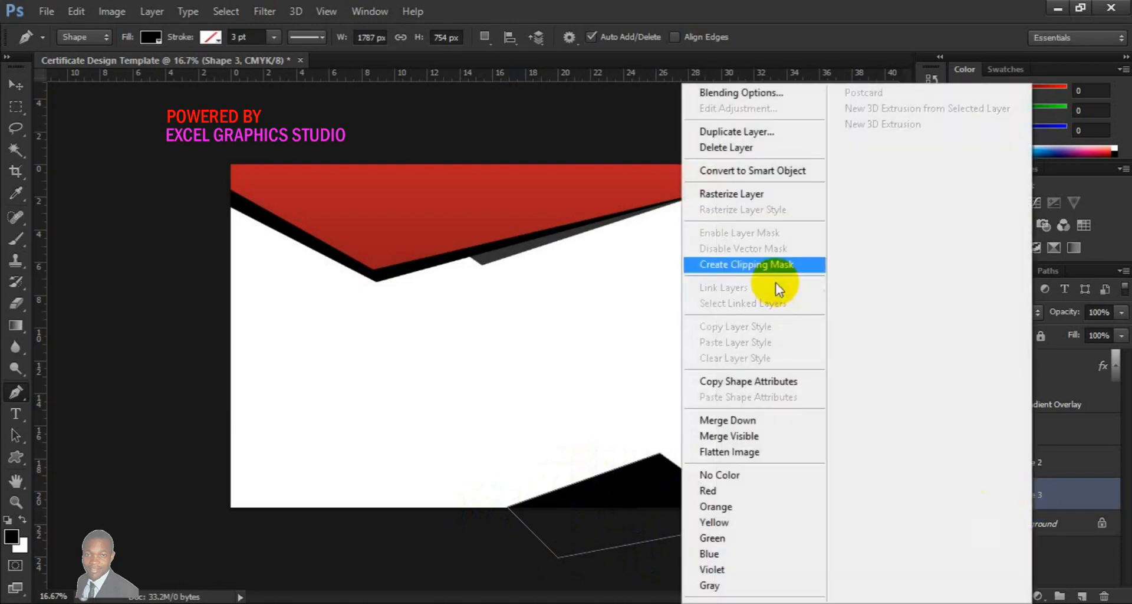
left_click(741, 135)
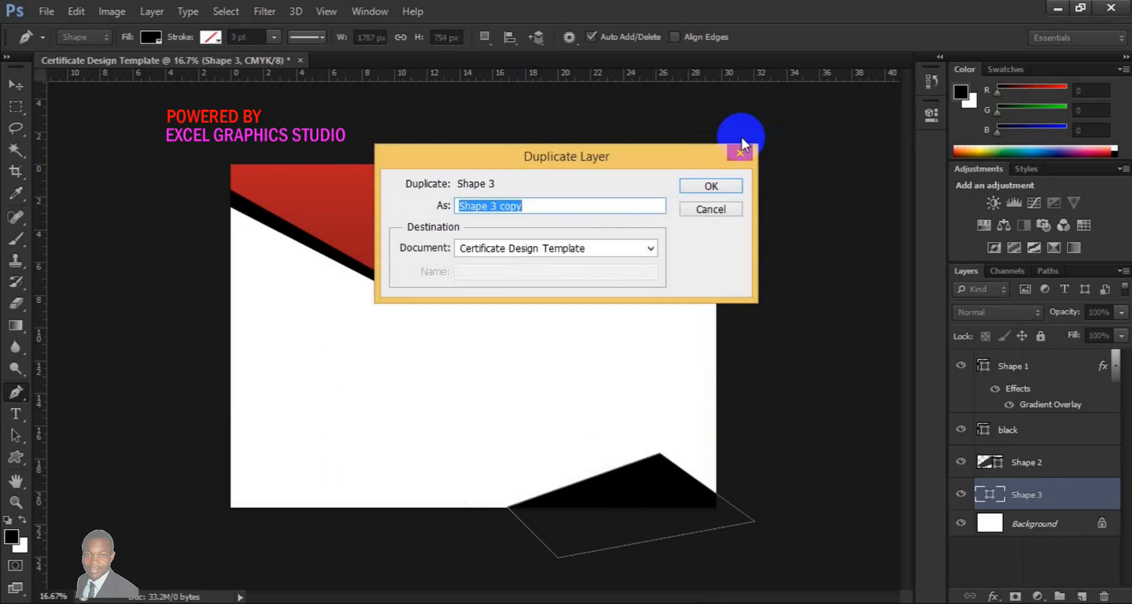
type("red")
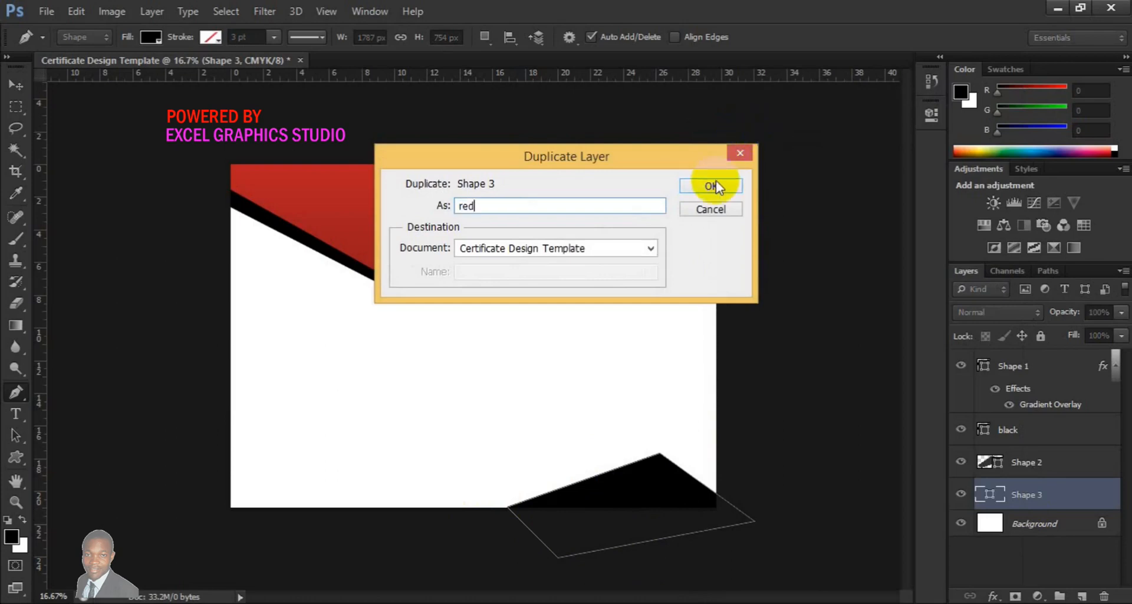
left_click(716, 185)
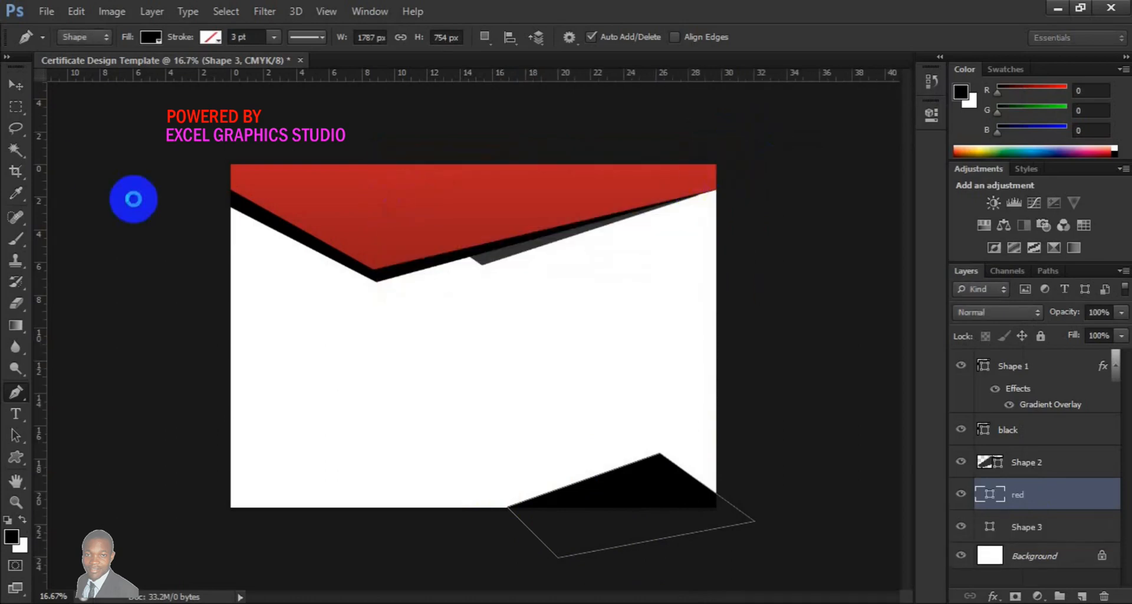
Copy Shape 1's shape attributes and paste them onto the red layer
left_click(16, 85)
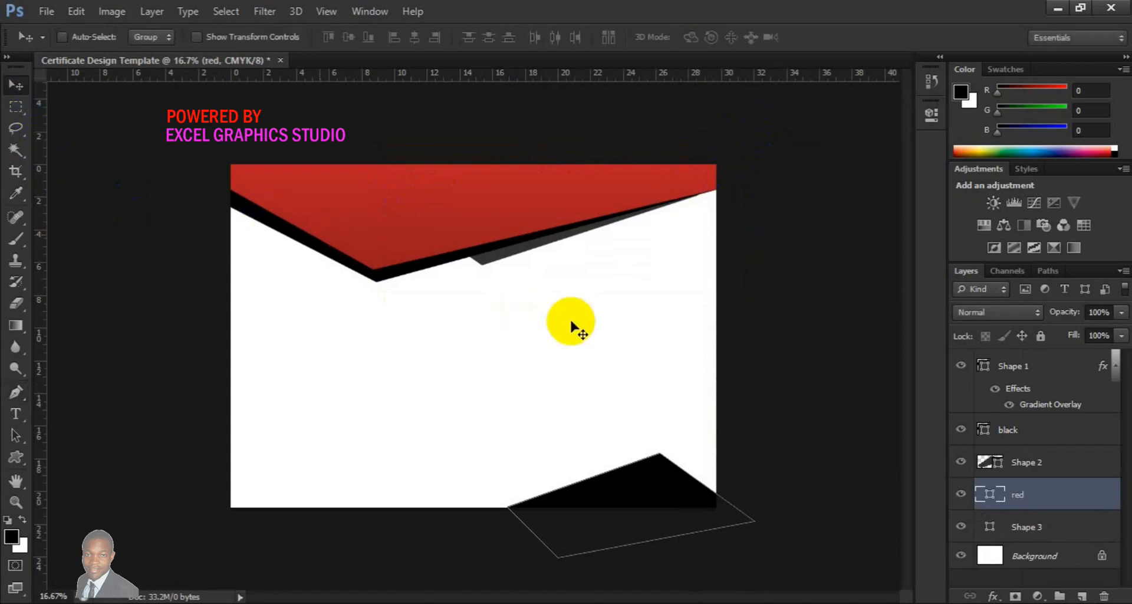
left_click(1014, 366)
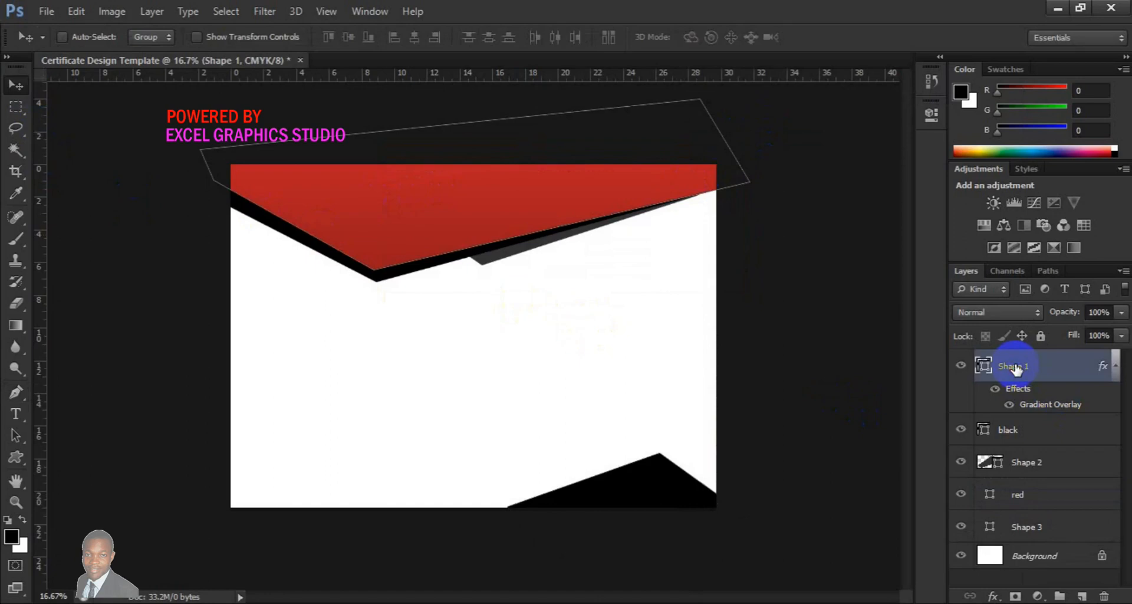
right_click(1015, 367)
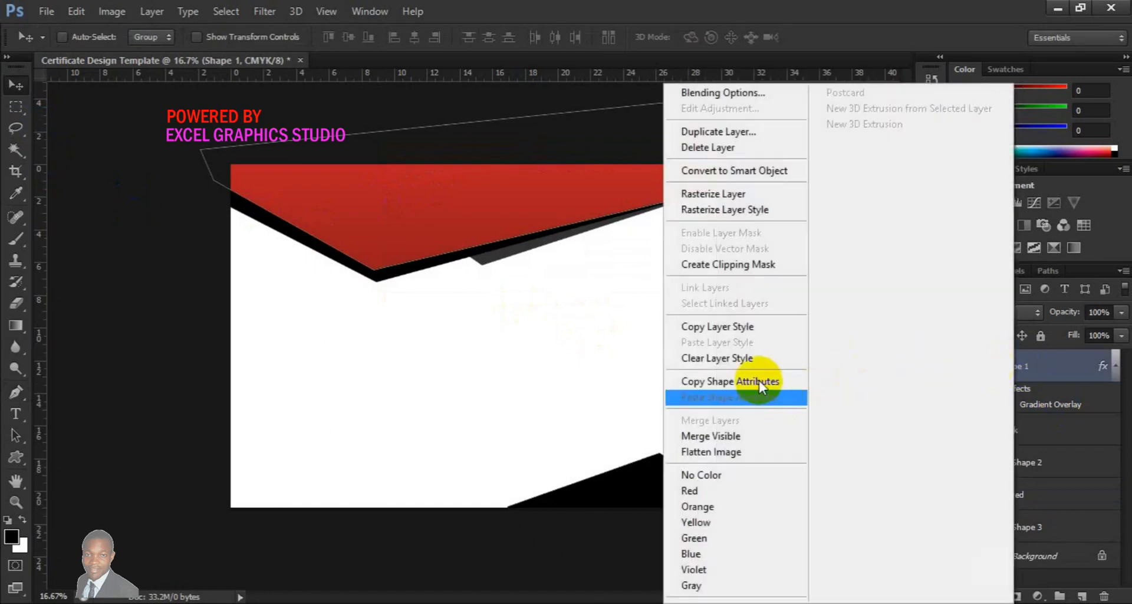
left_click(759, 381)
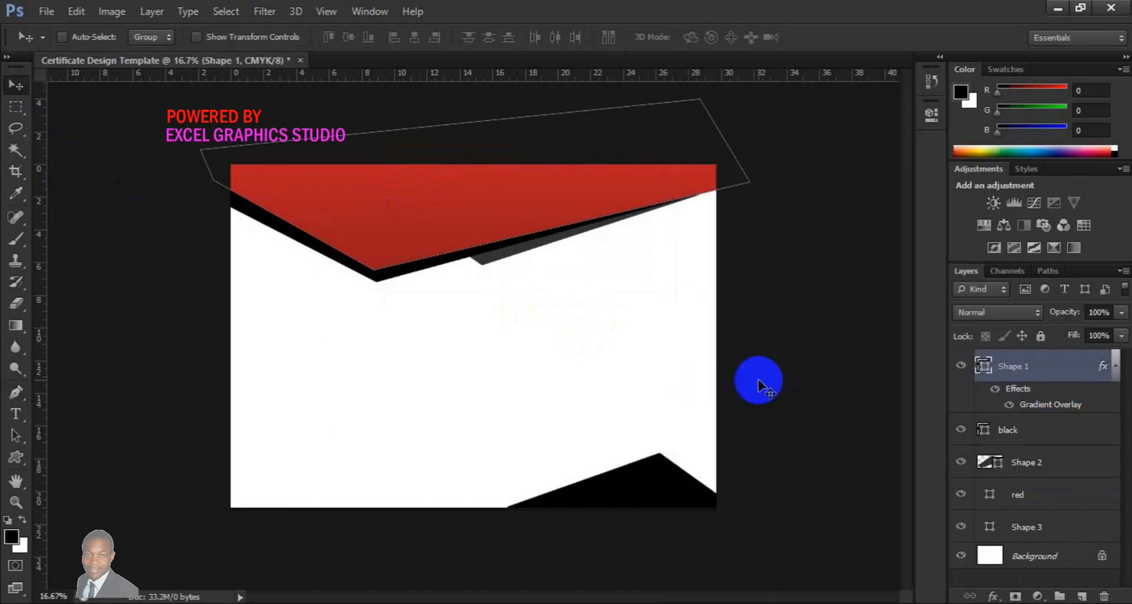
left_click(1019, 498)
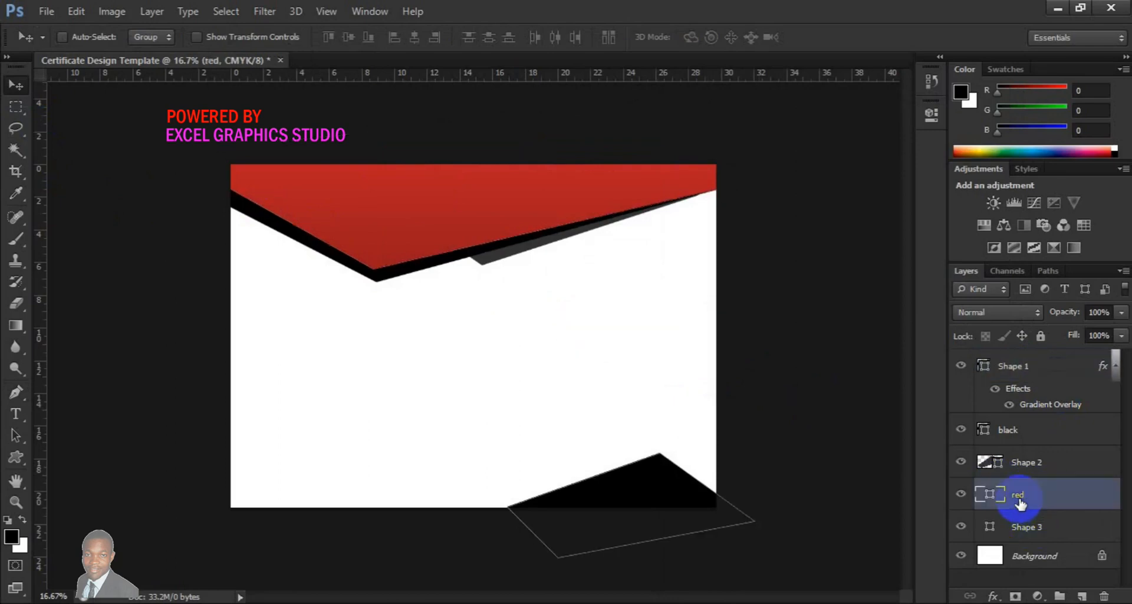
right_click(1019, 500)
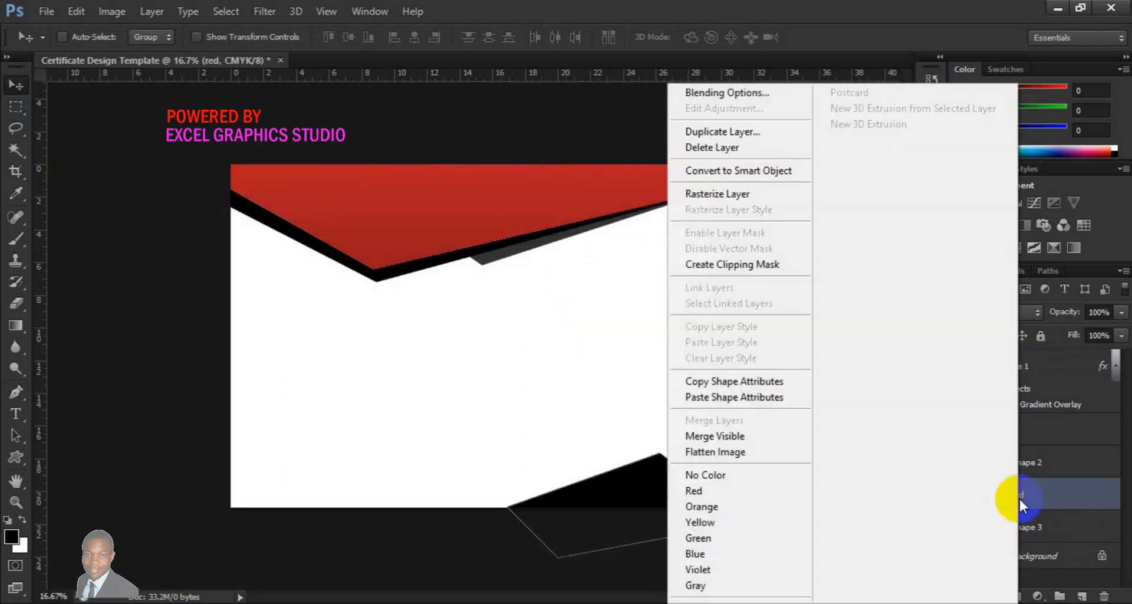
left_click(769, 403)
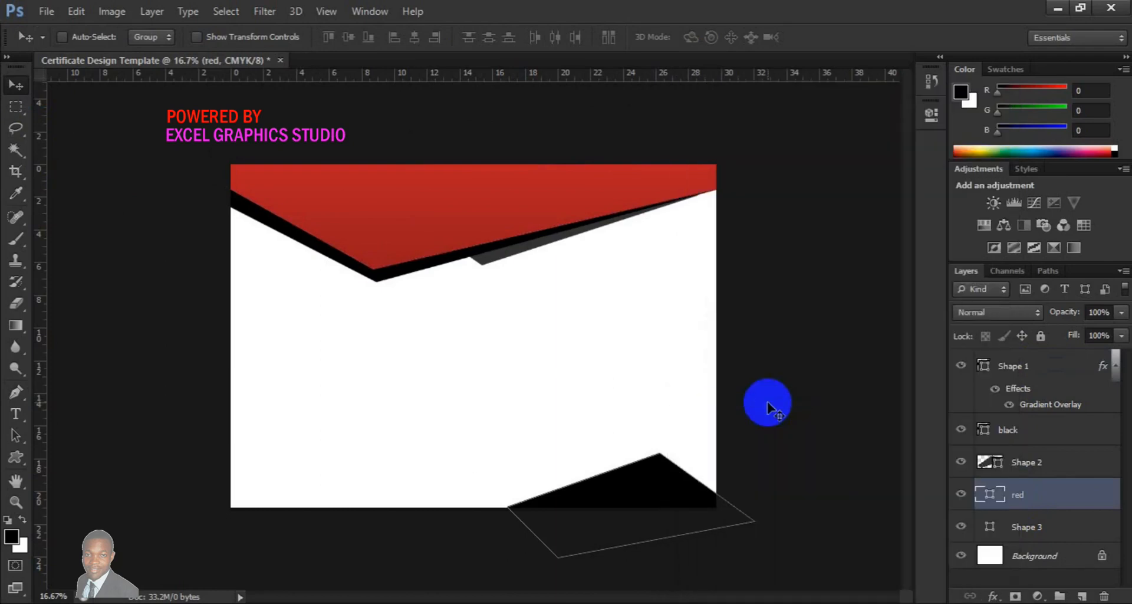
left_click(1037, 528)
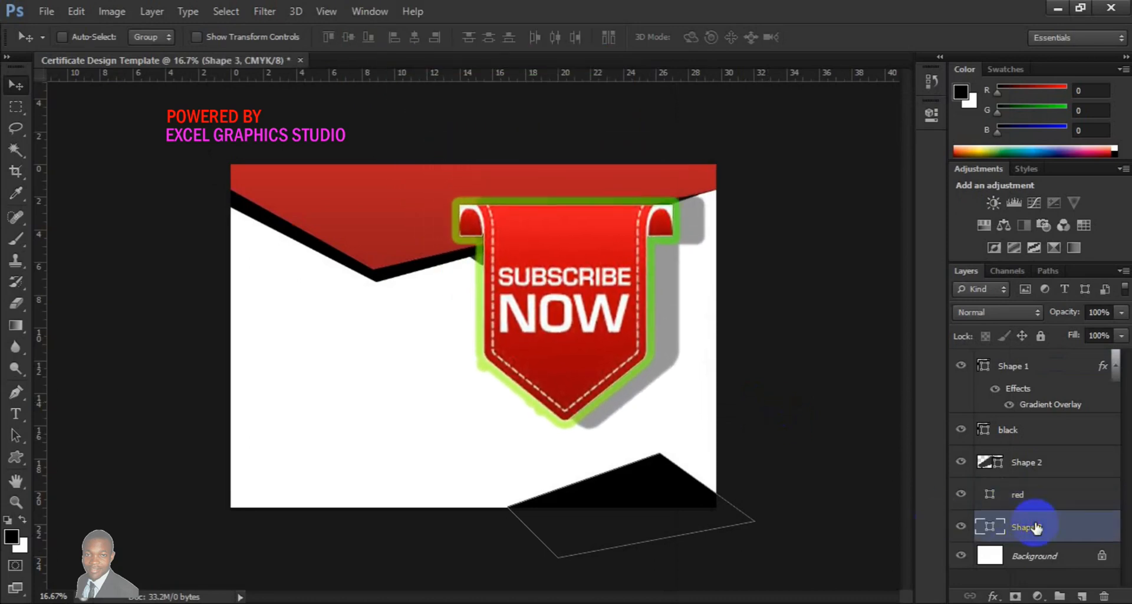
Enlarge the red layer's shape to about 109% with Free Transform
left_click(1025, 499)
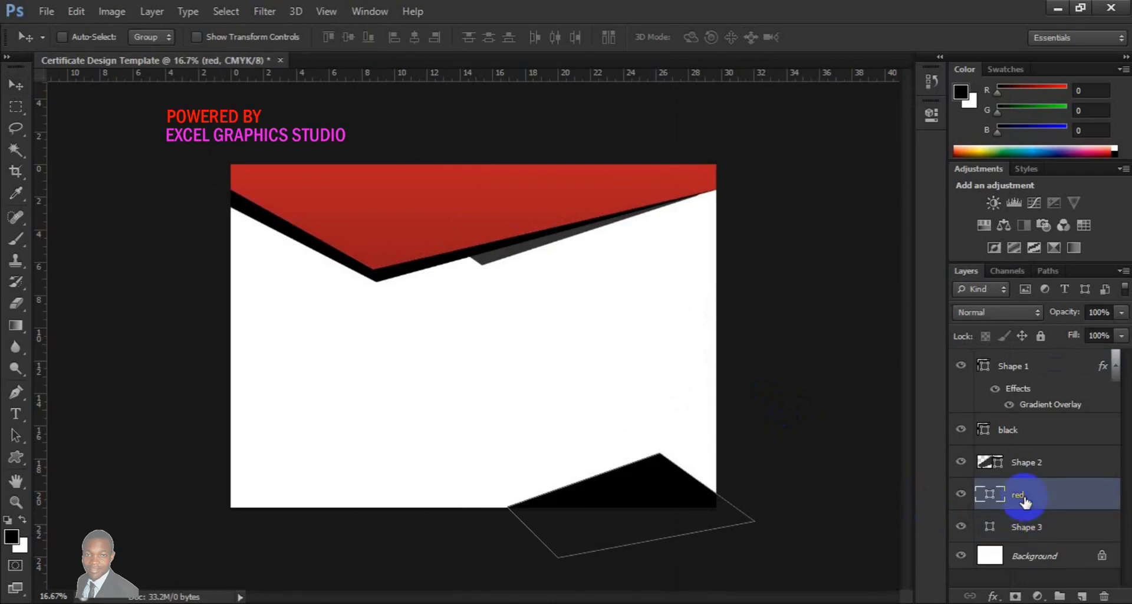
key("ctrl+t")
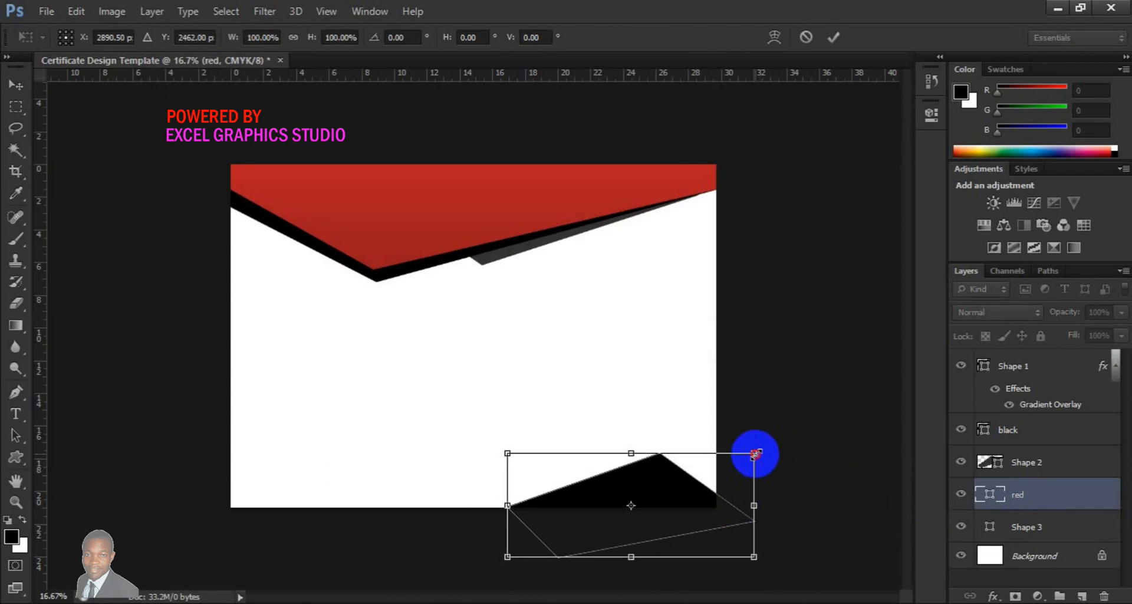
left_click_drag(757, 452, 766, 449)
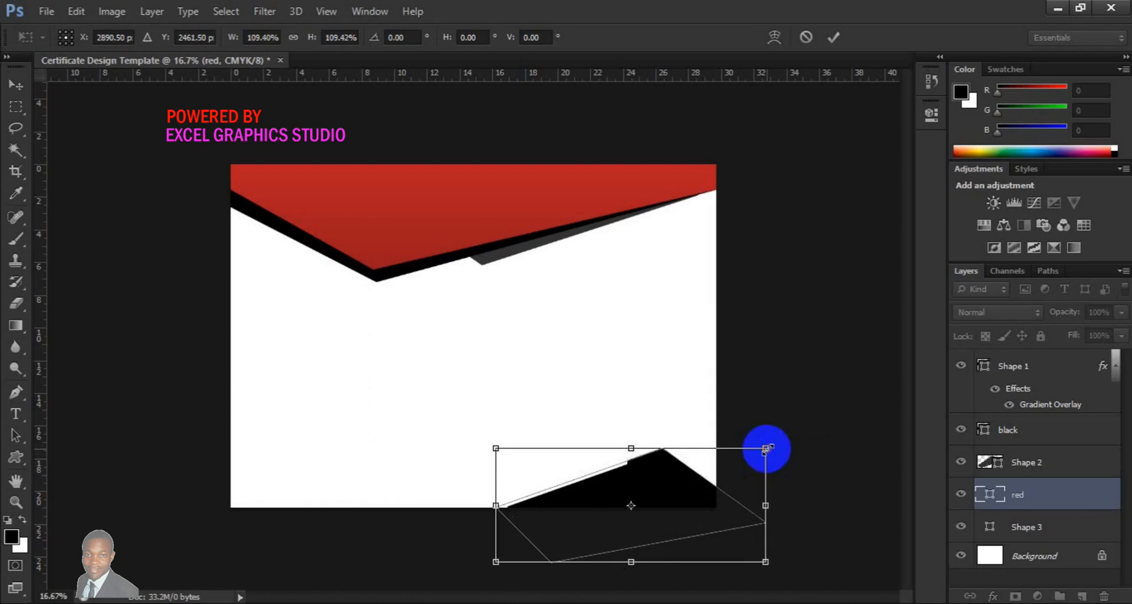
left_click(834, 38)
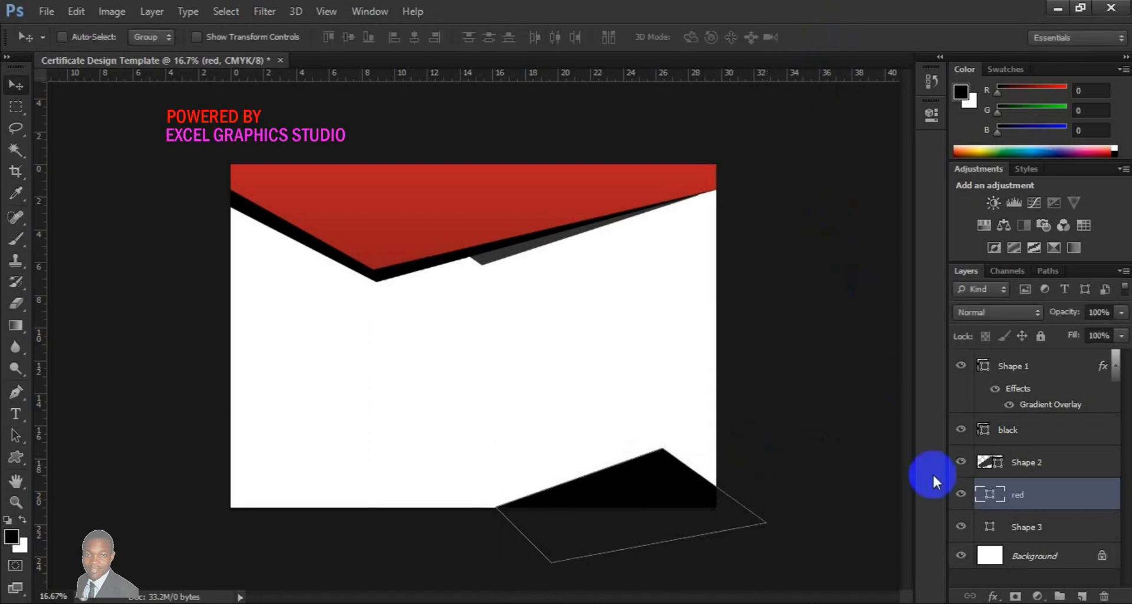
Add a Gradient Overlay to the red layer and set the gradient's left stop colour to 990000
left_click(1013, 525)
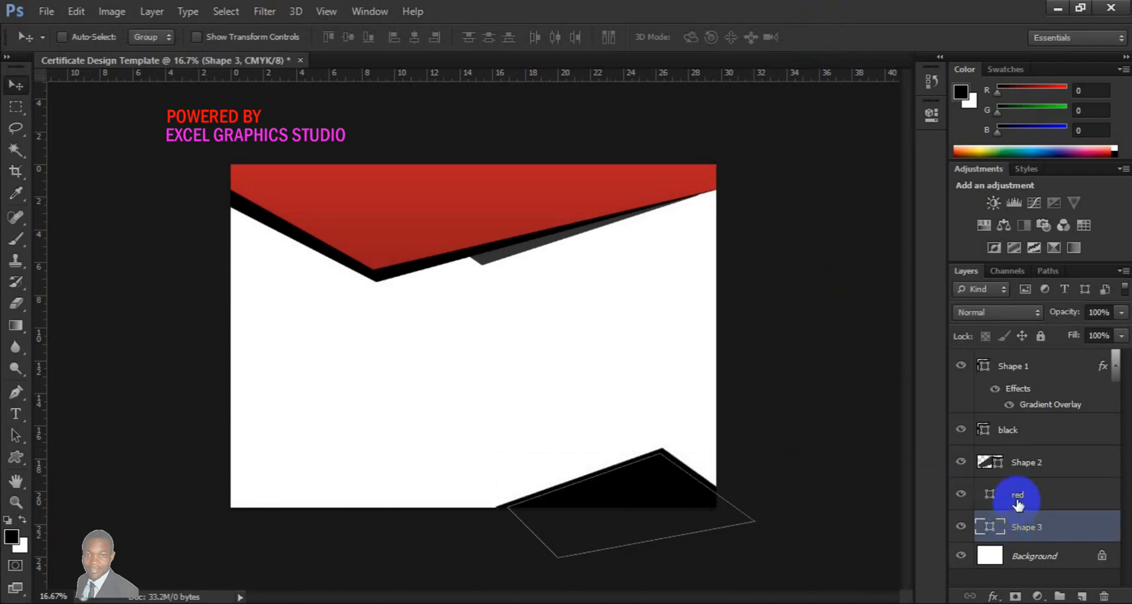
left_click(1018, 501)
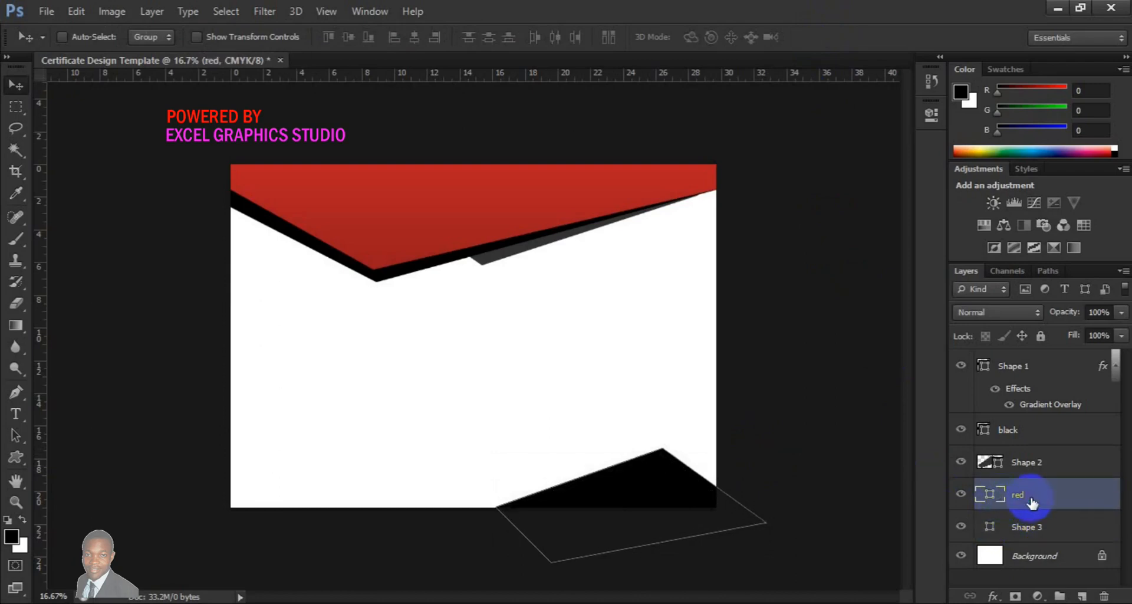
right_click(1031, 498)
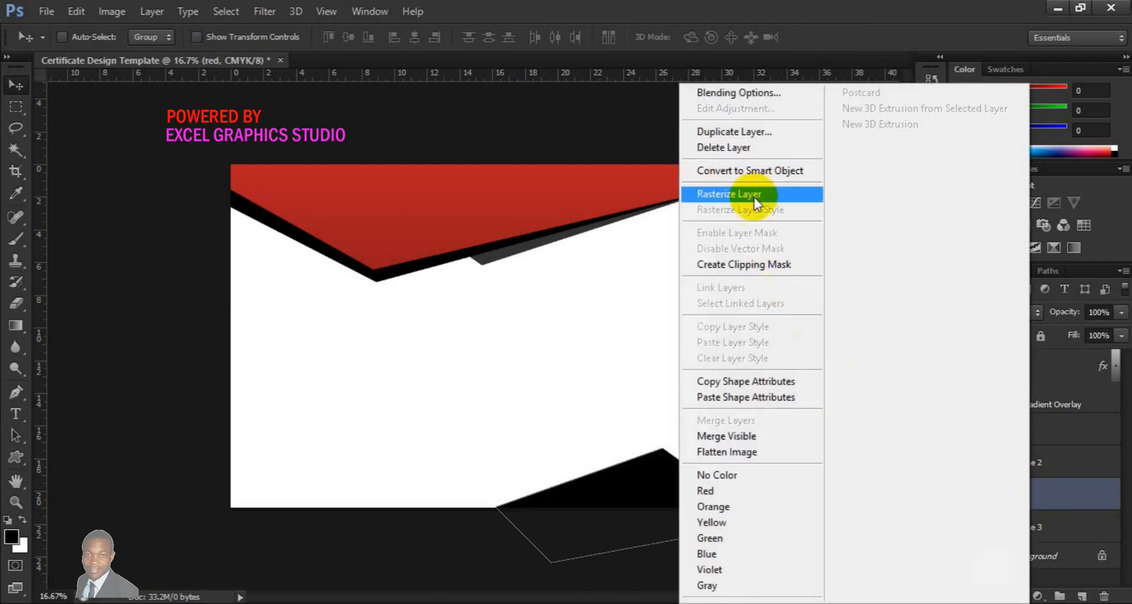
left_click(738, 93)
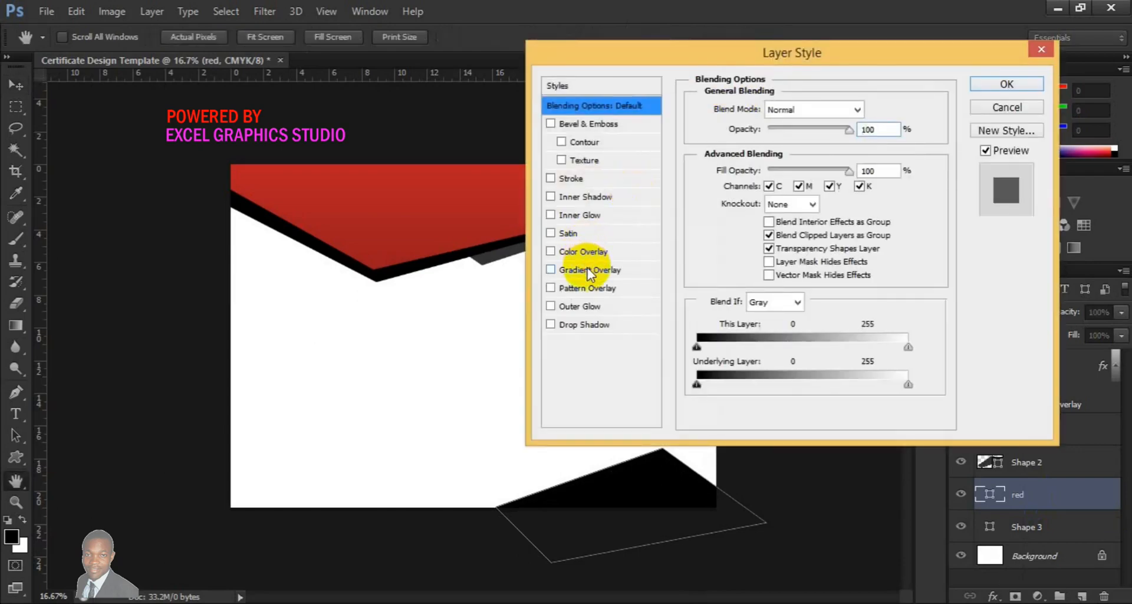
left_click(590, 270)
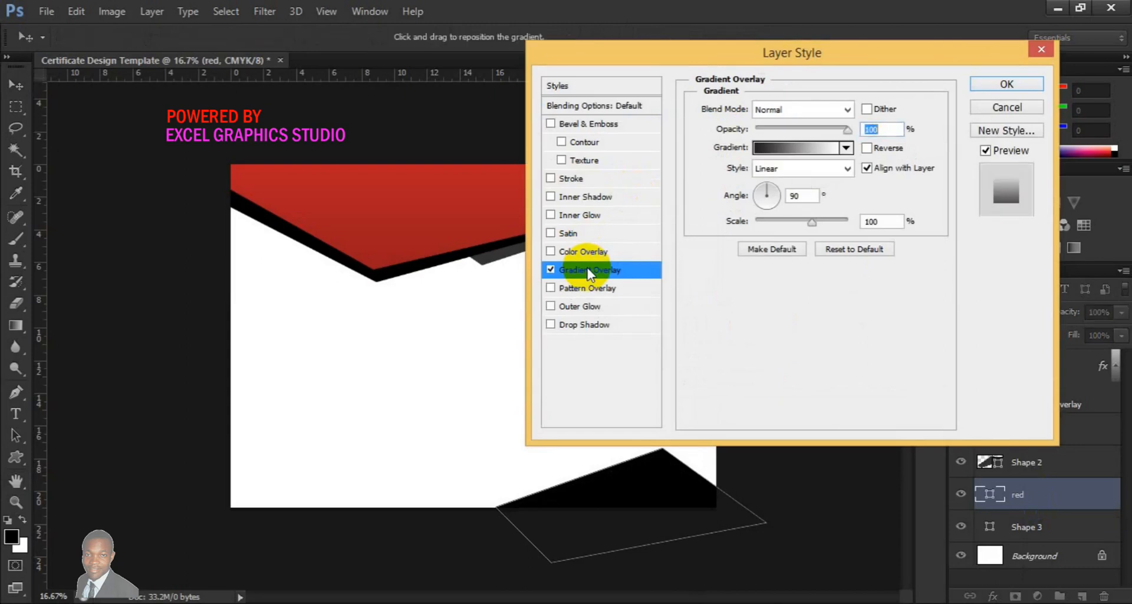
left_click(799, 148)
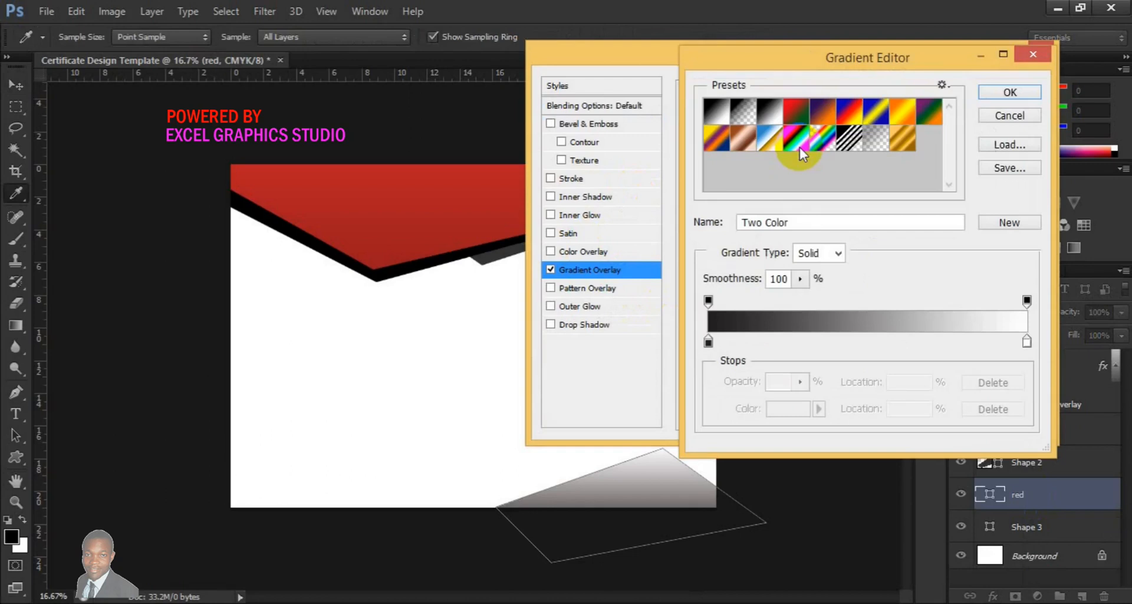
left_click(708, 342)
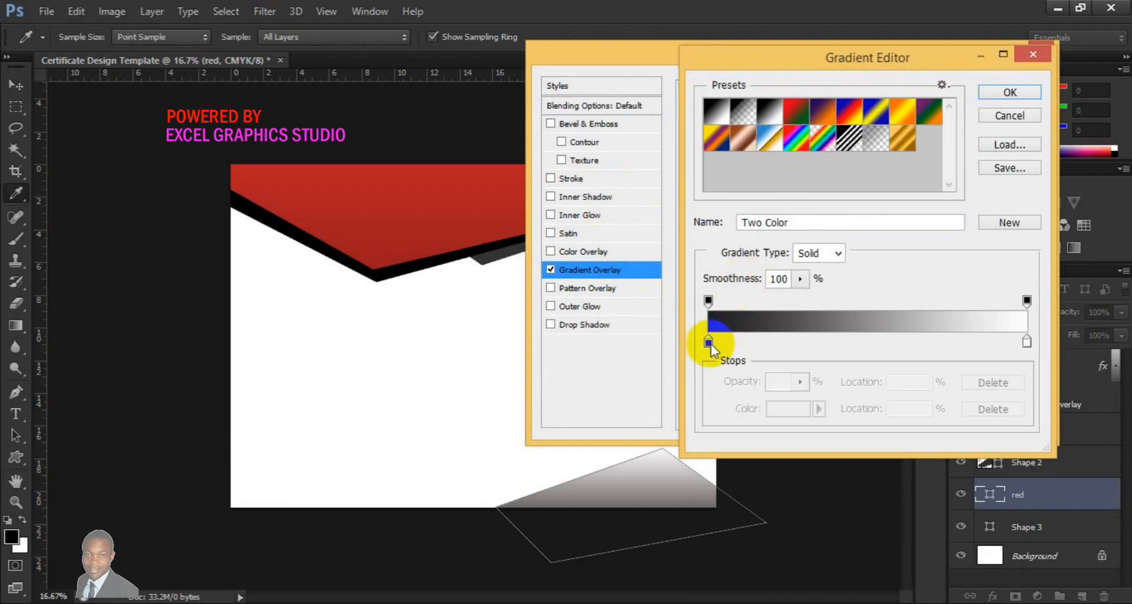
double_click(708, 342)
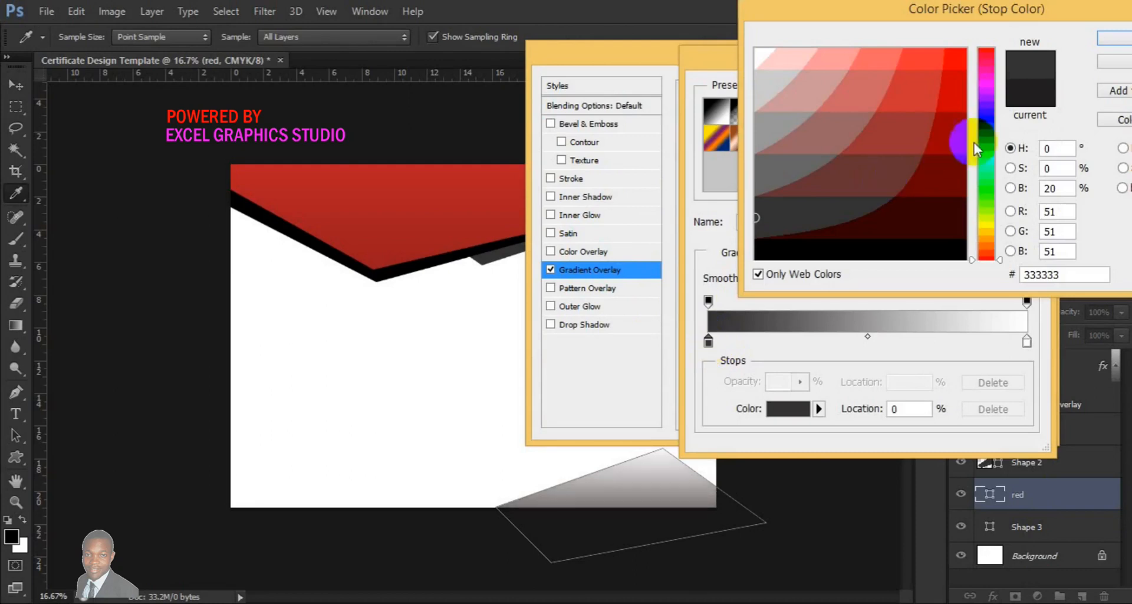
left_click(990, 52)
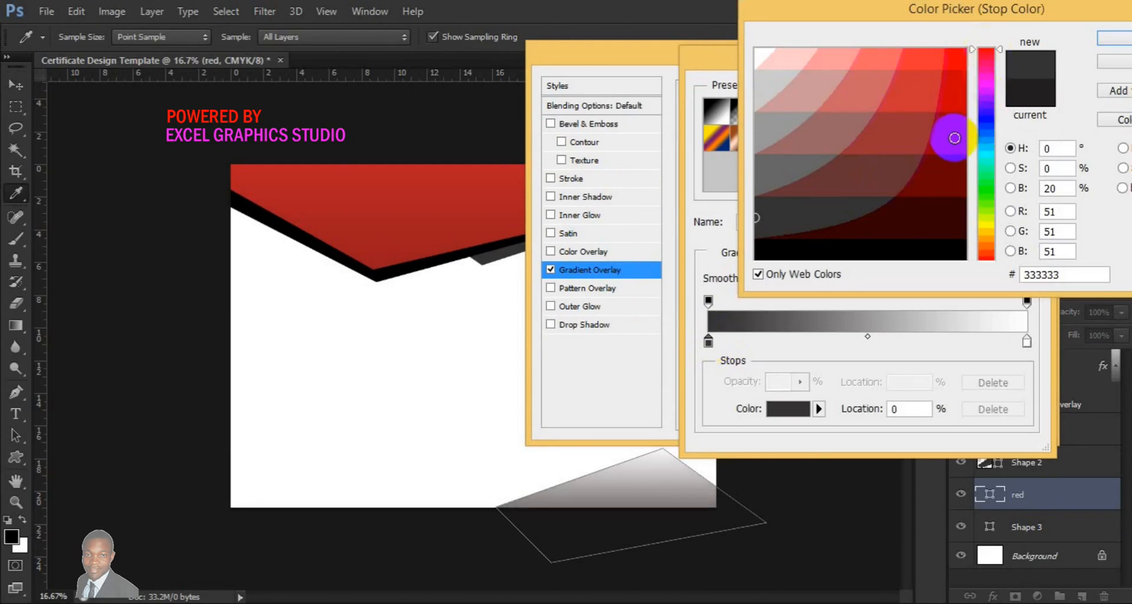
left_click(1110, 40)
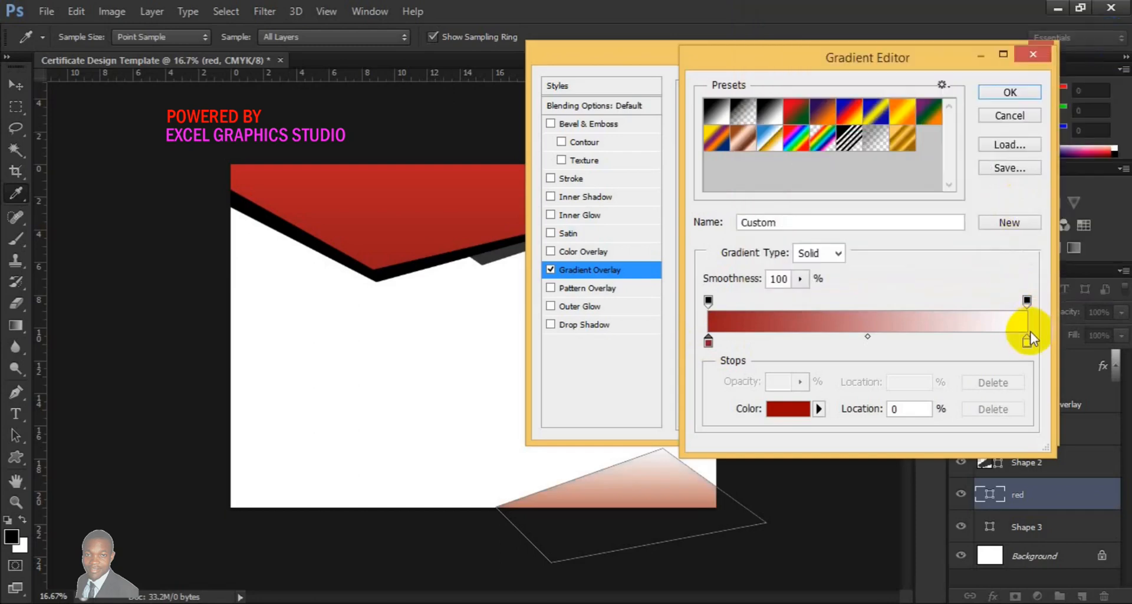
Set the gradient's right stop colour to cc0000 and apply the layer style
left_click(1026, 341)
double_click(1028, 341)
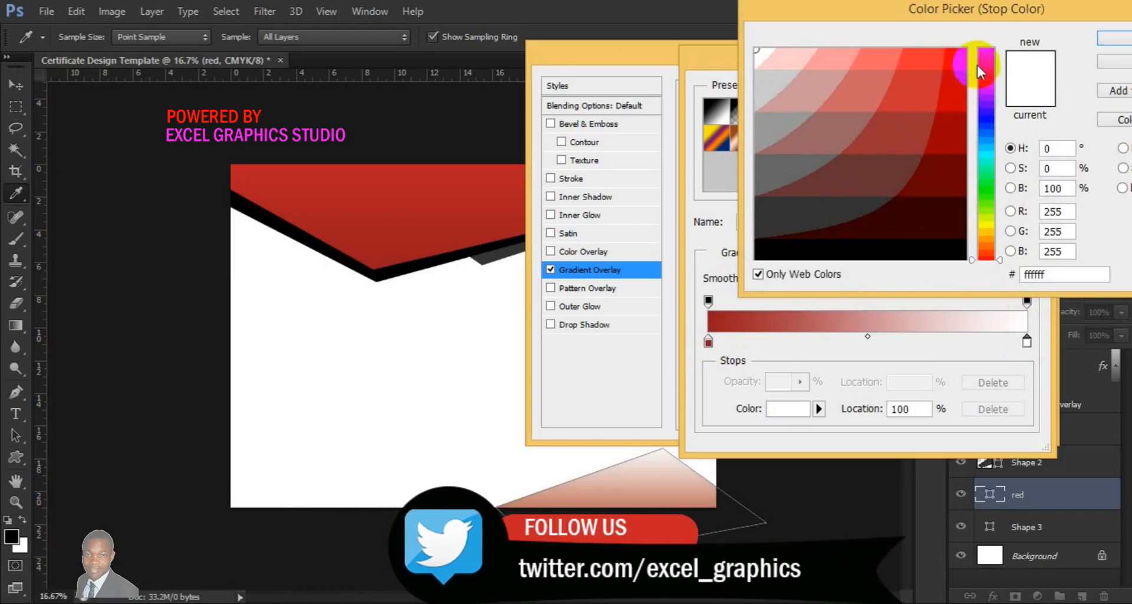
left_click(983, 54)
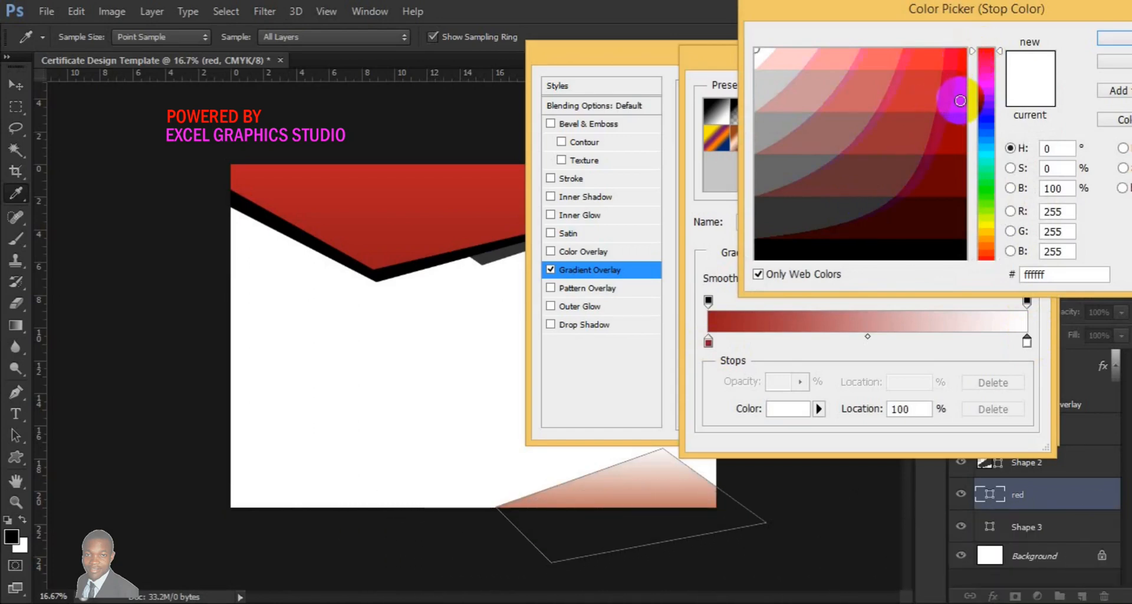
left_click(961, 102)
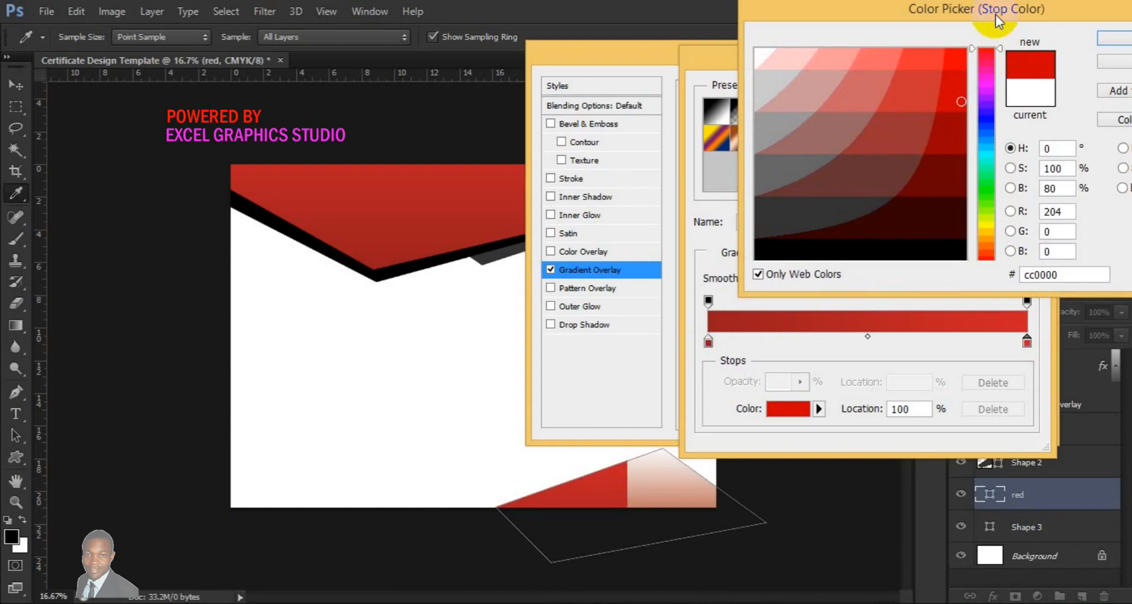
left_click(1110, 37)
left_click(993, 92)
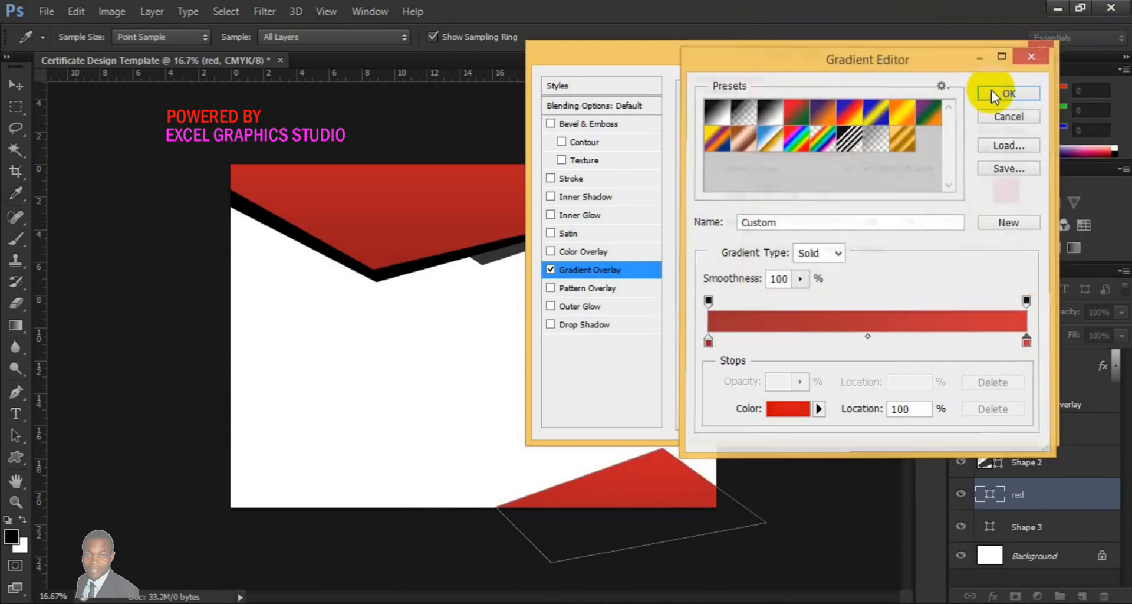
left_click(997, 85)
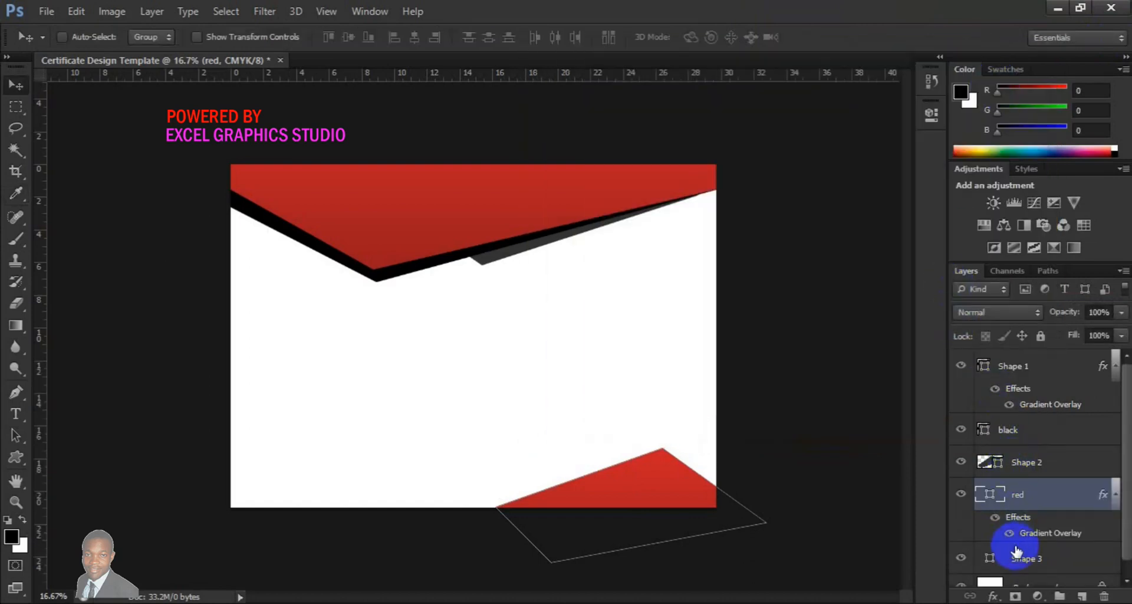
Free Transform Shape 3, nudging it up, scaling it to about 111.6% and rotating it about -1.99°
left_click(1018, 553)
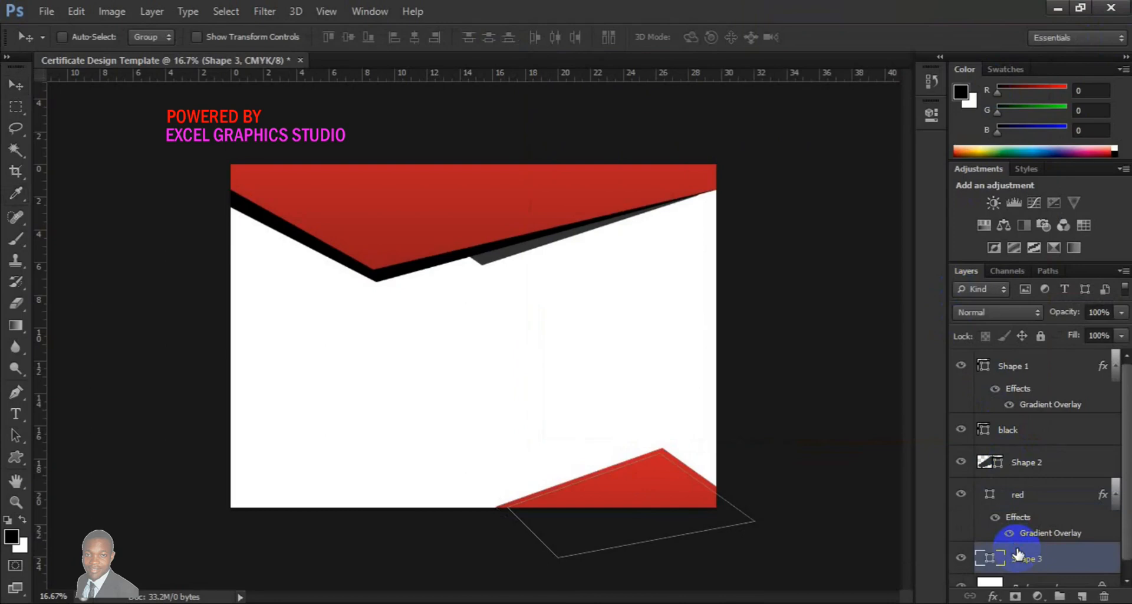
key("ctrl+t")
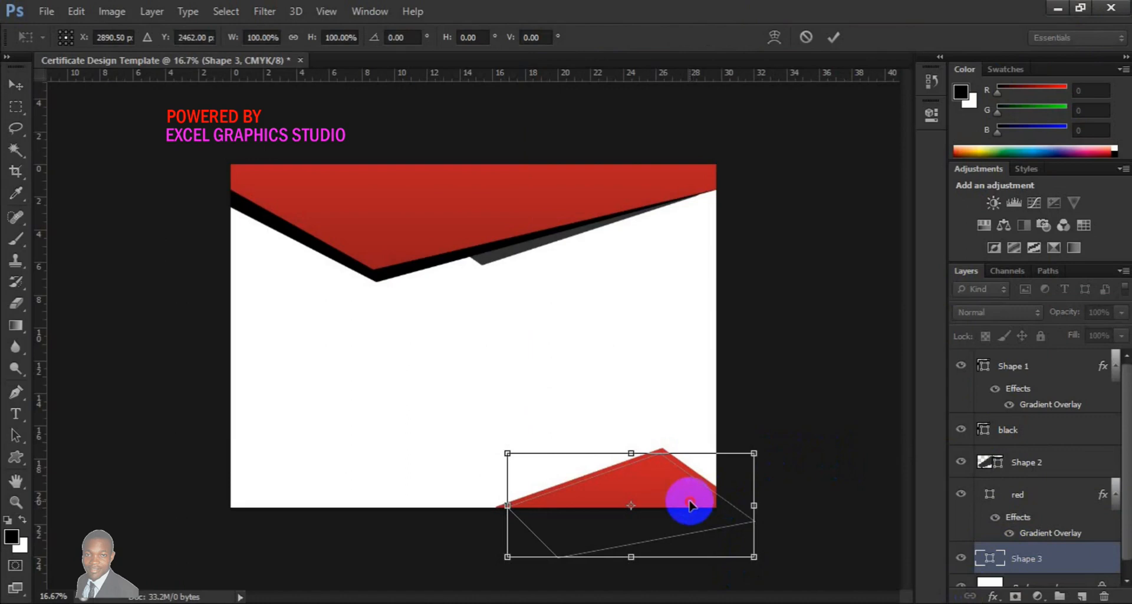
left_click_drag(690, 497, 689, 493)
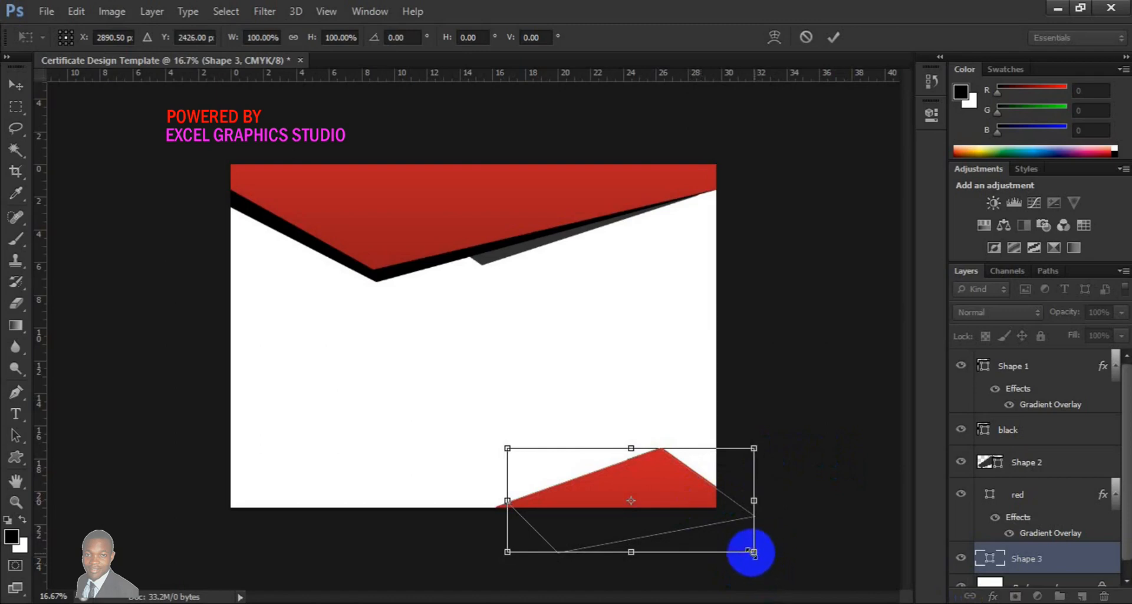
left_click_drag(753, 552, 764, 565)
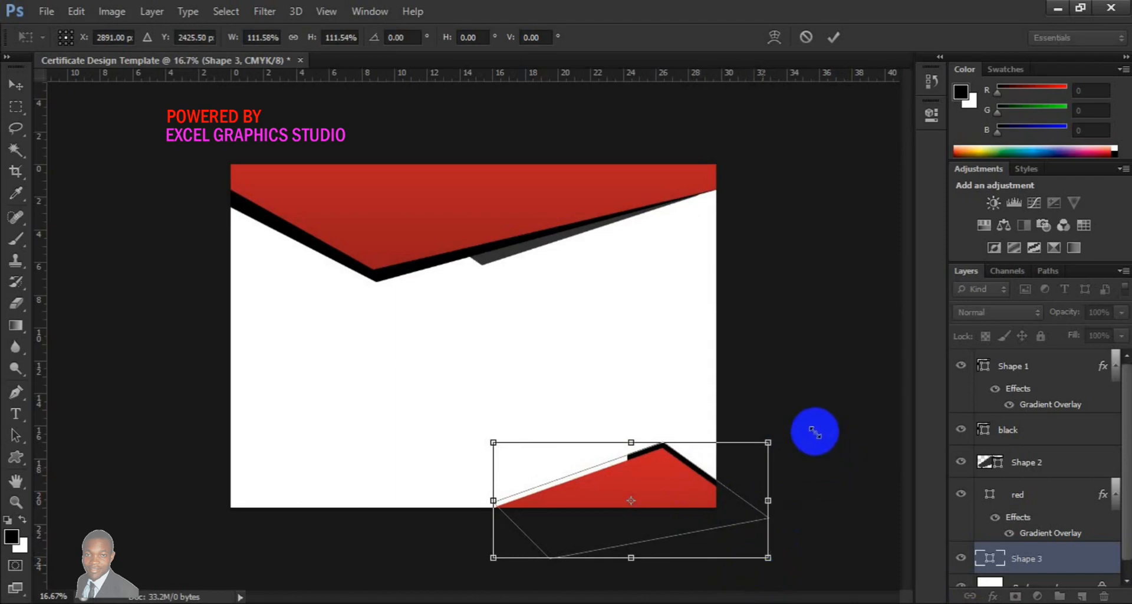
left_click_drag(813, 430, 809, 425)
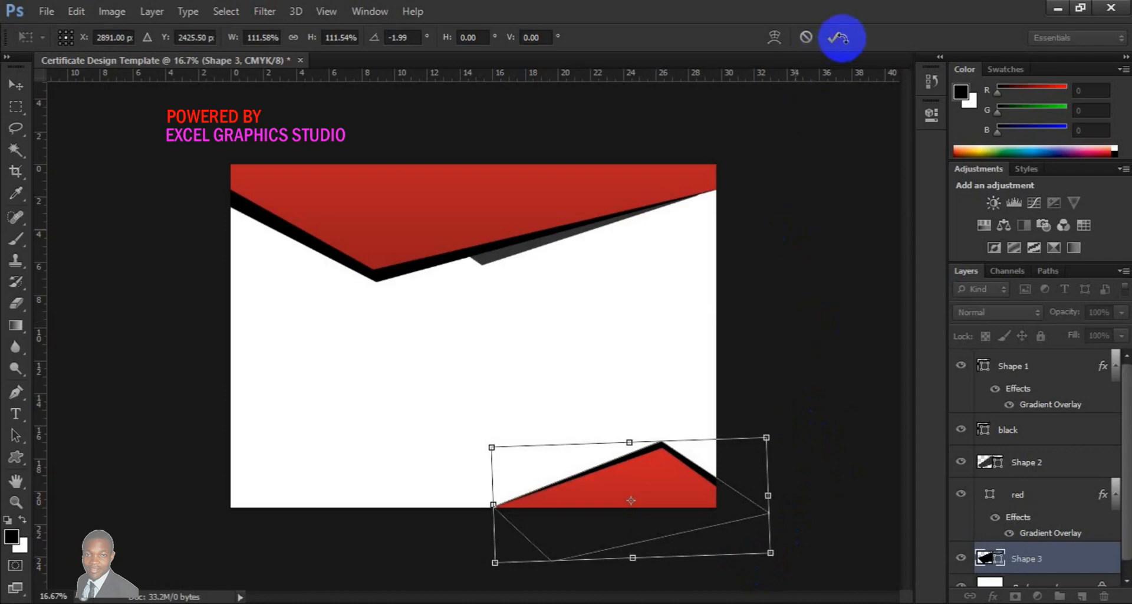
left_click(834, 37)
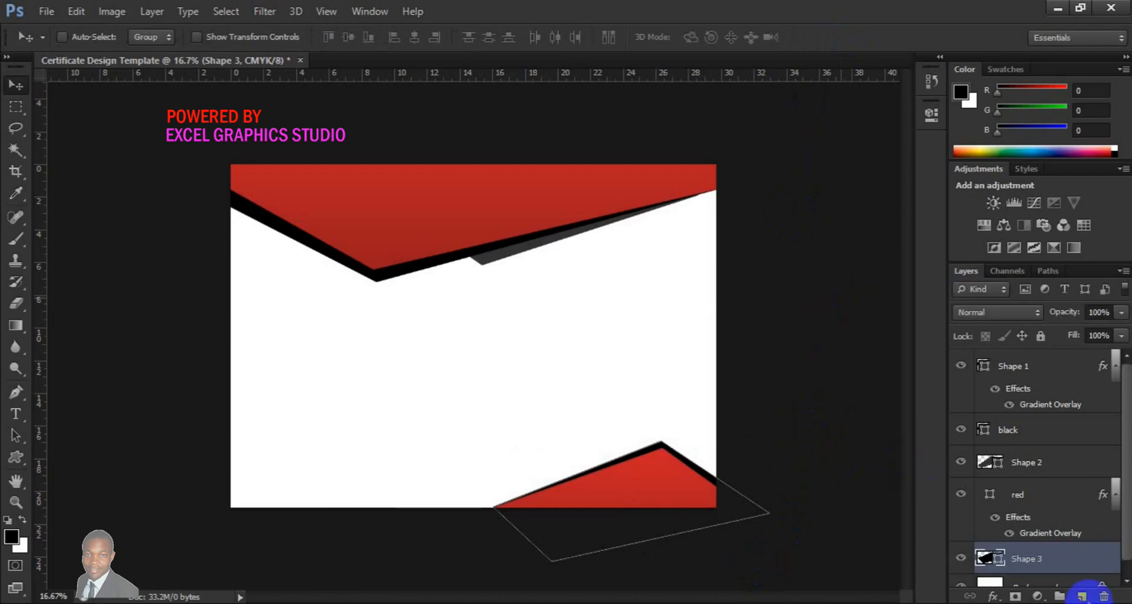
Draw another angled shape along the bottom edge, above Shape 3, with the Pen tool
left_click(1082, 596)
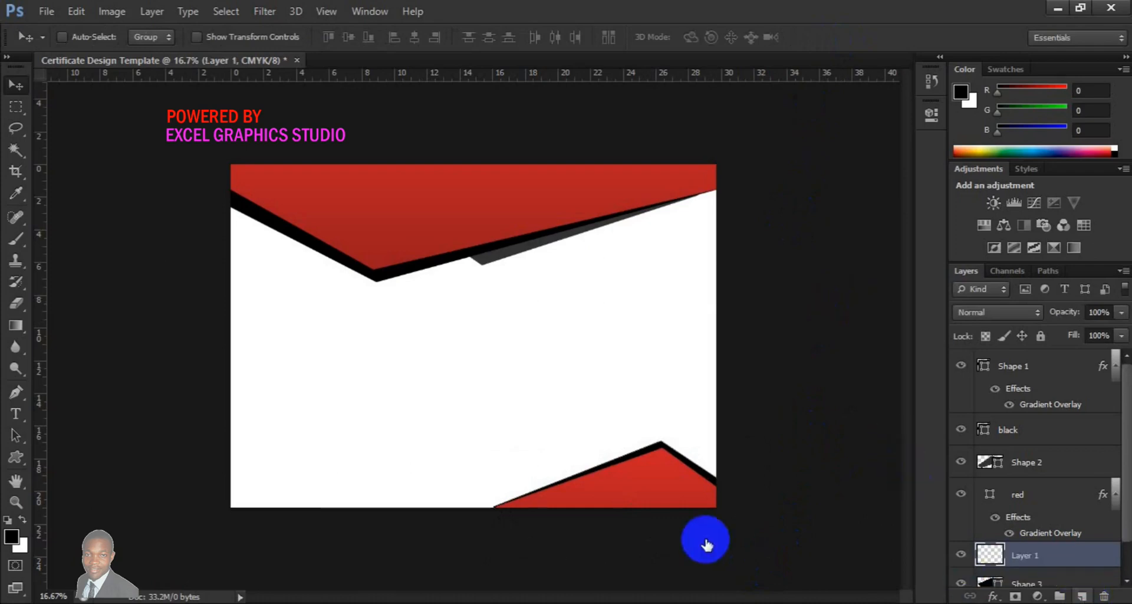
left_click(16, 396)
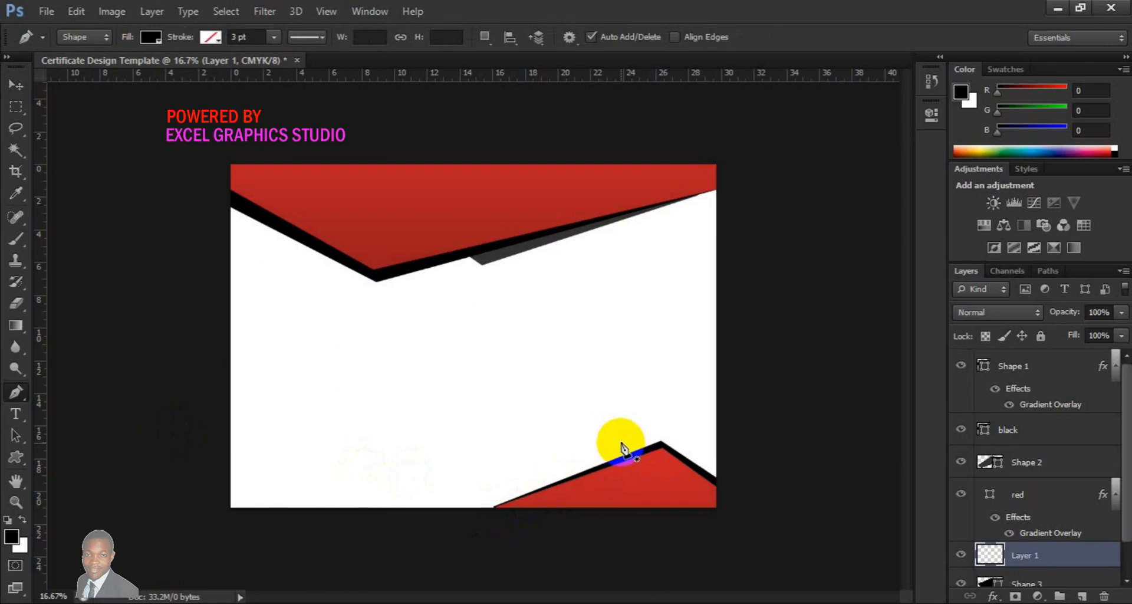
left_click(621, 442)
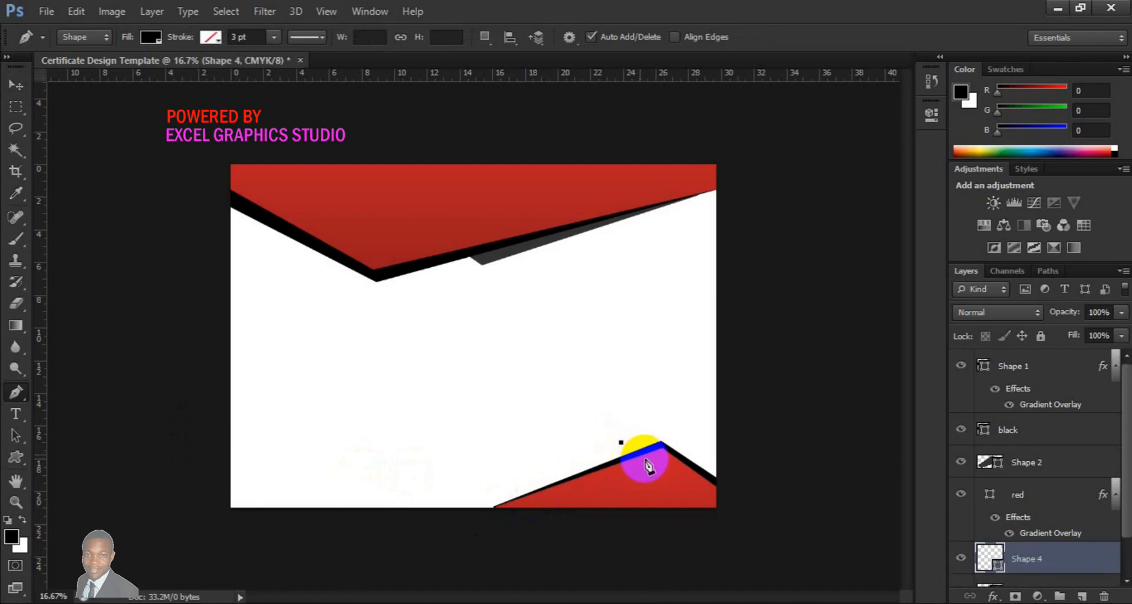
left_click(645, 459)
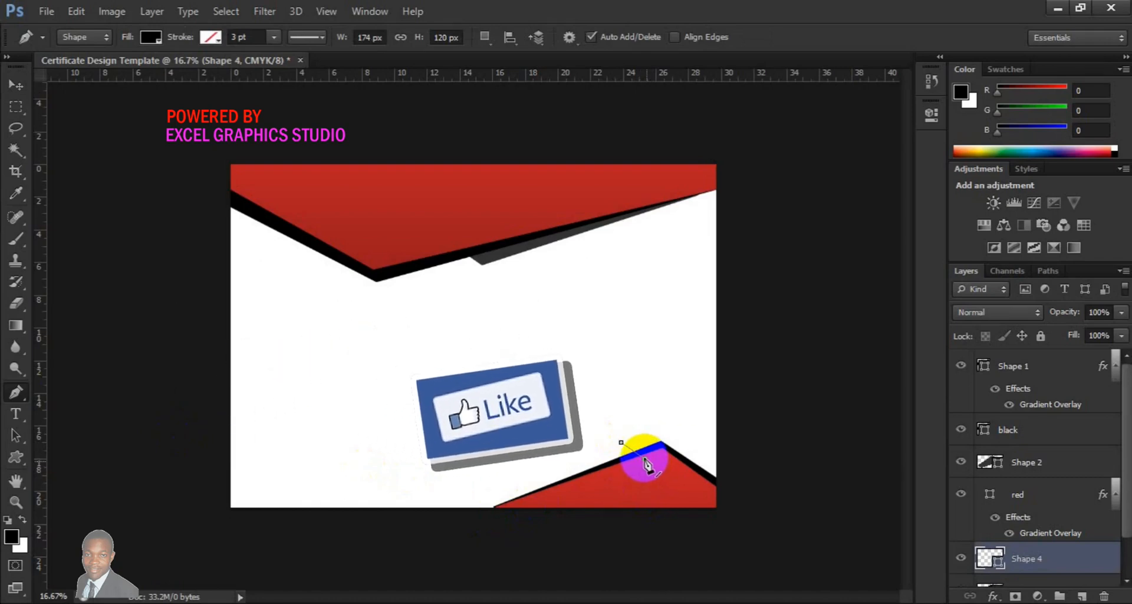
left_click(649, 458)
left_click(634, 523)
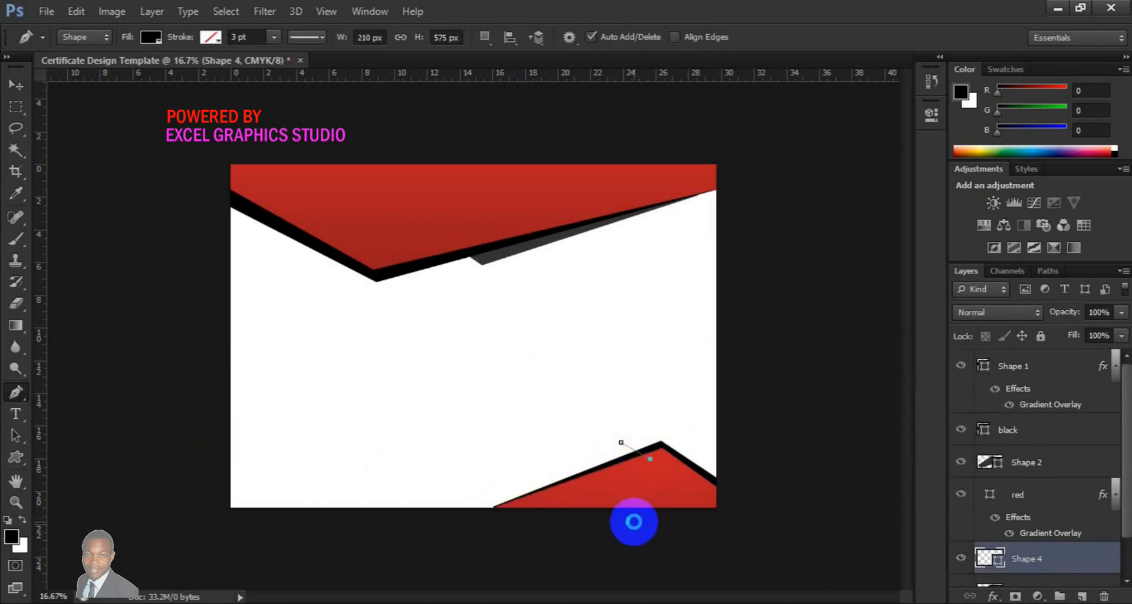
left_click(432, 562)
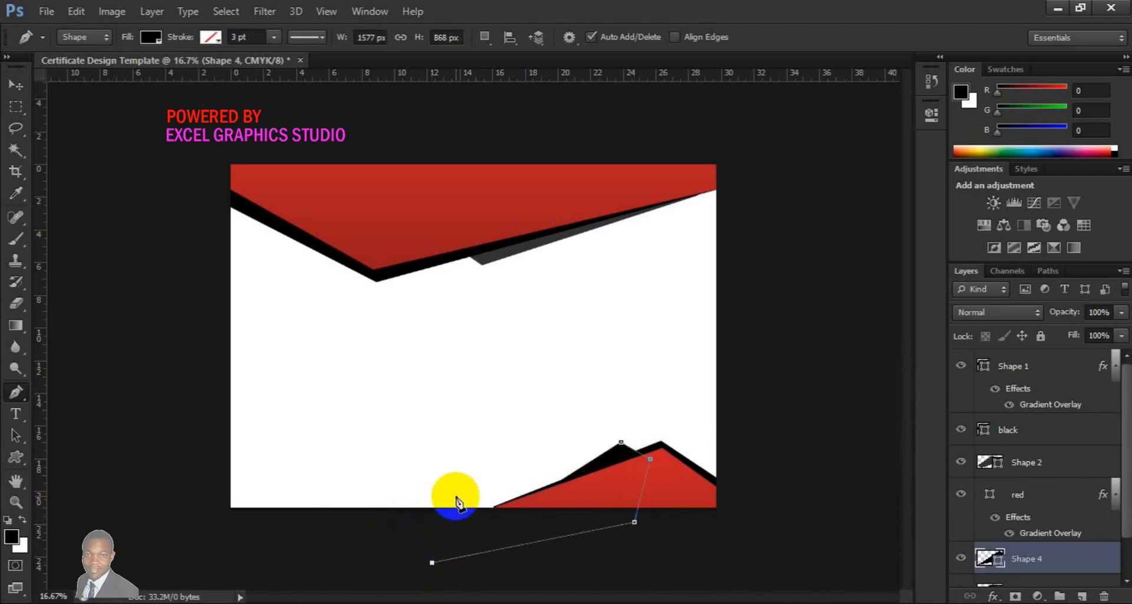
left_click(457, 497)
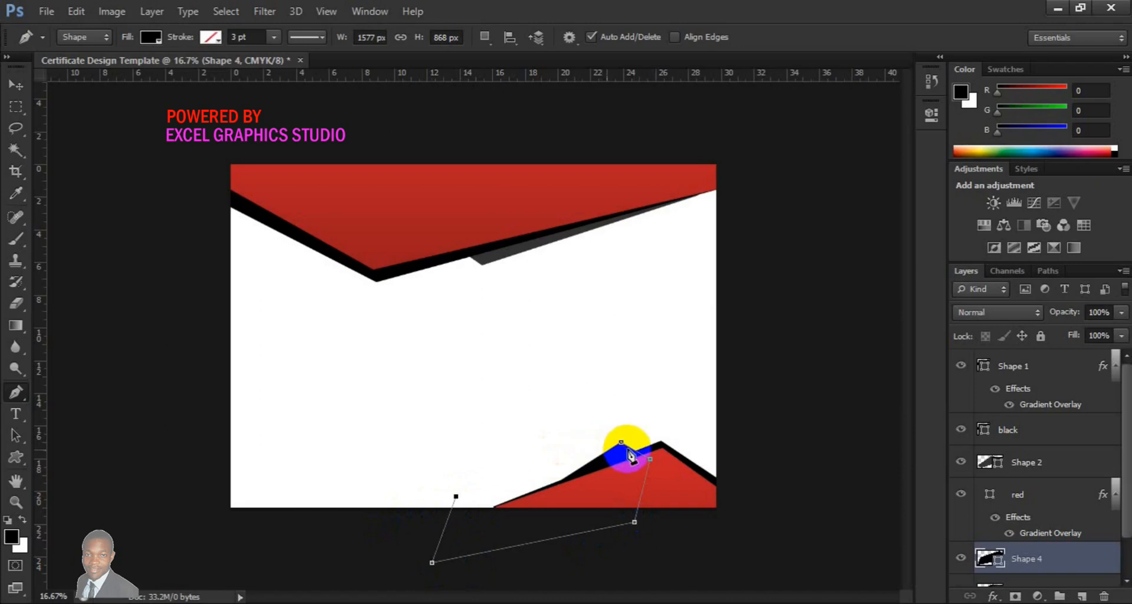
left_click(622, 444)
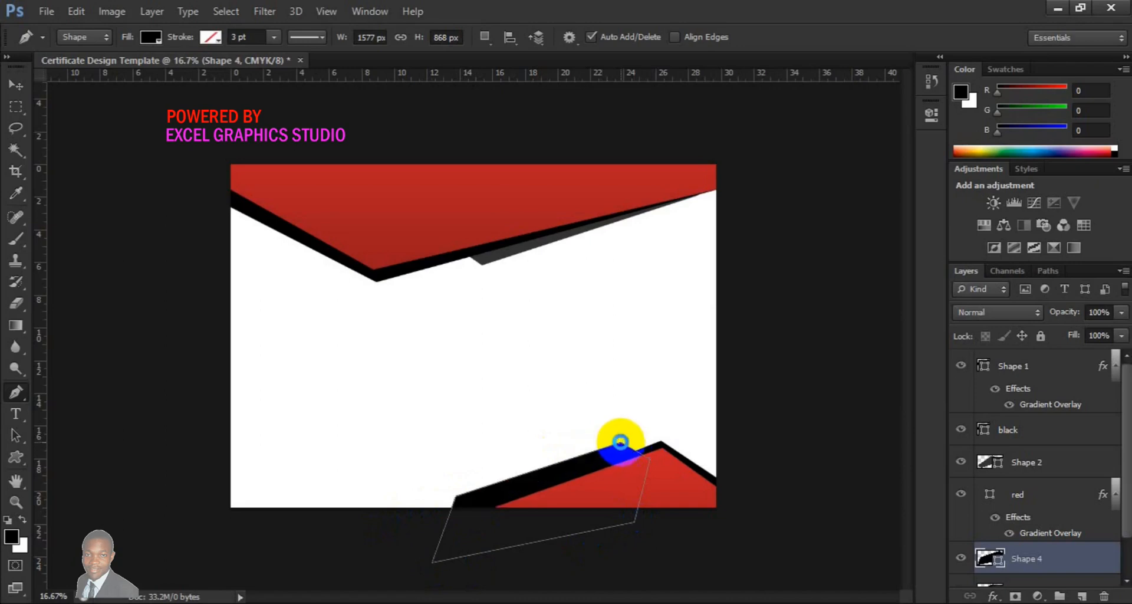
Set the bottom angled shape's fill colour to 333333
double_click(999, 565)
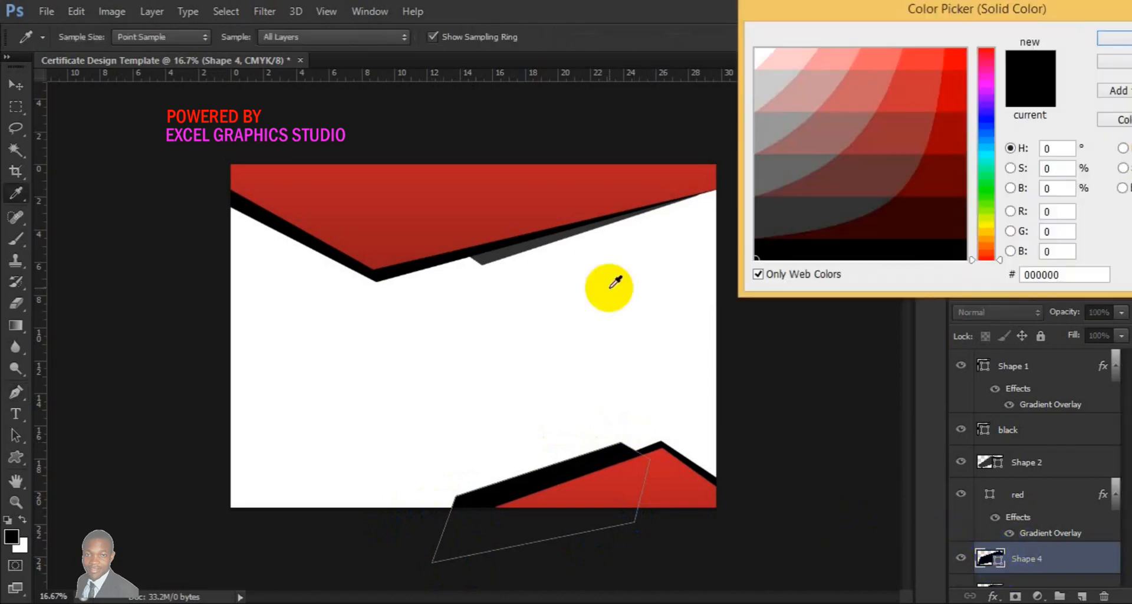
left_click(796, 212)
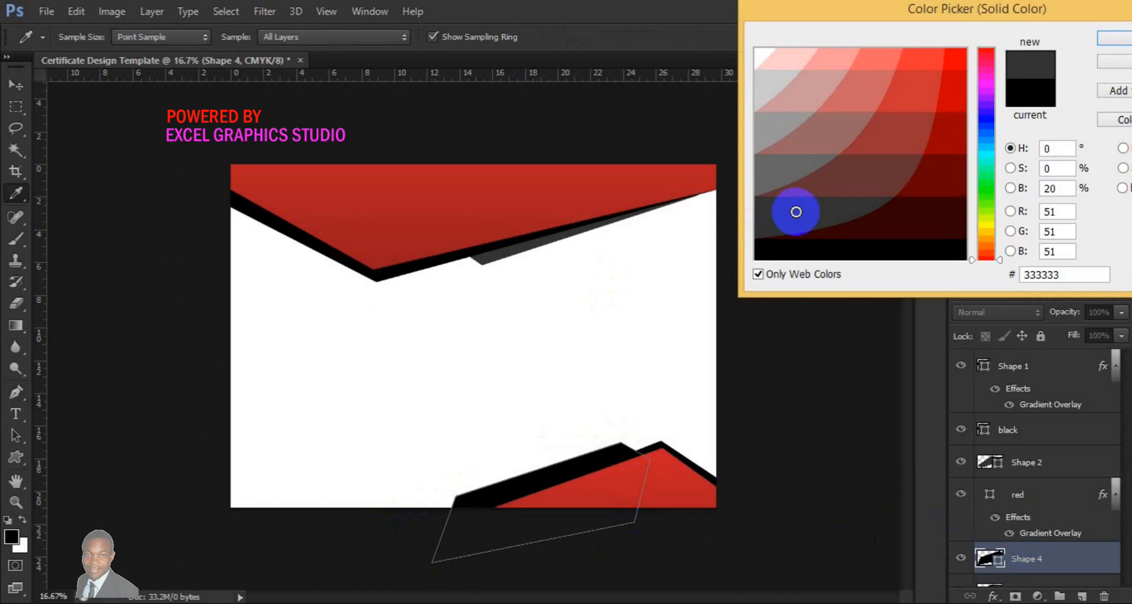
left_click(1106, 46)
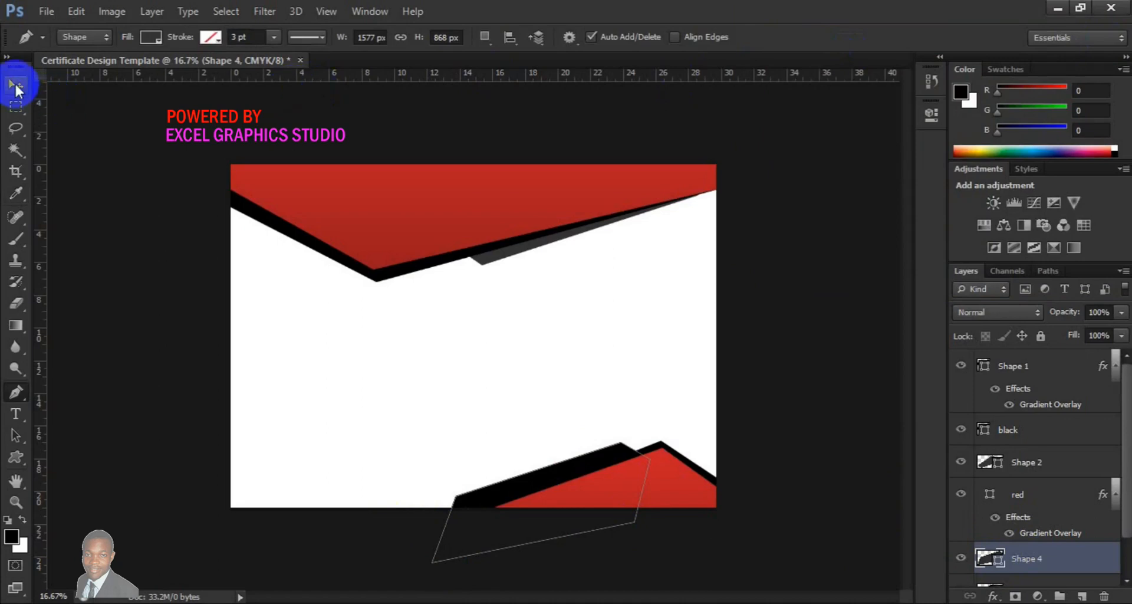
Move Shape 4 below Shape 3 in the layer stack
left_click(16, 88)
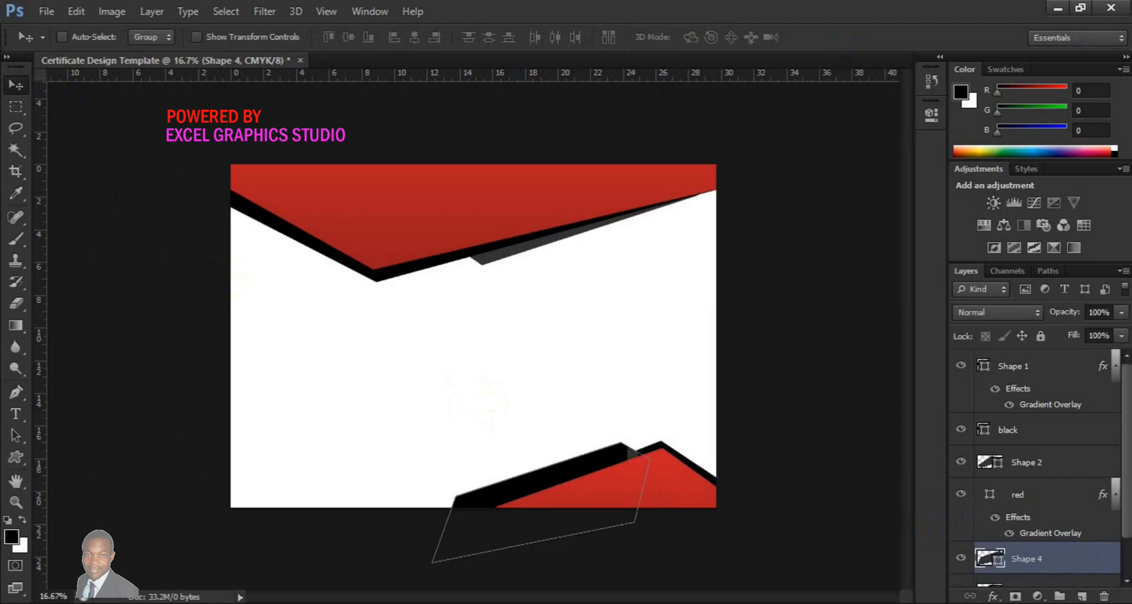
left_click(1128, 582)
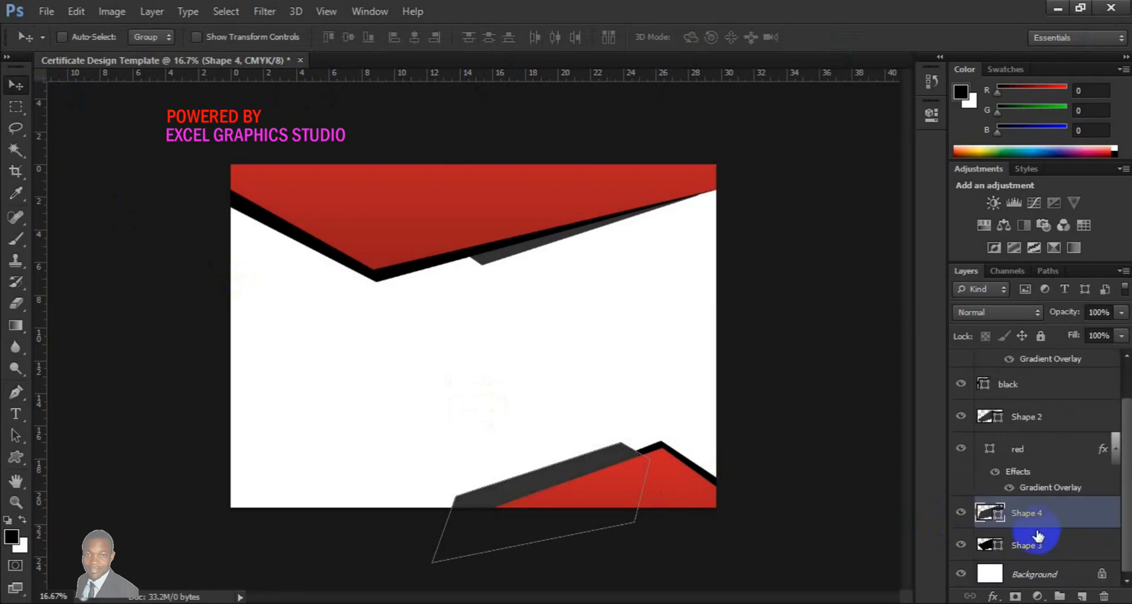
left_click_drag(1037, 519, 1036, 557)
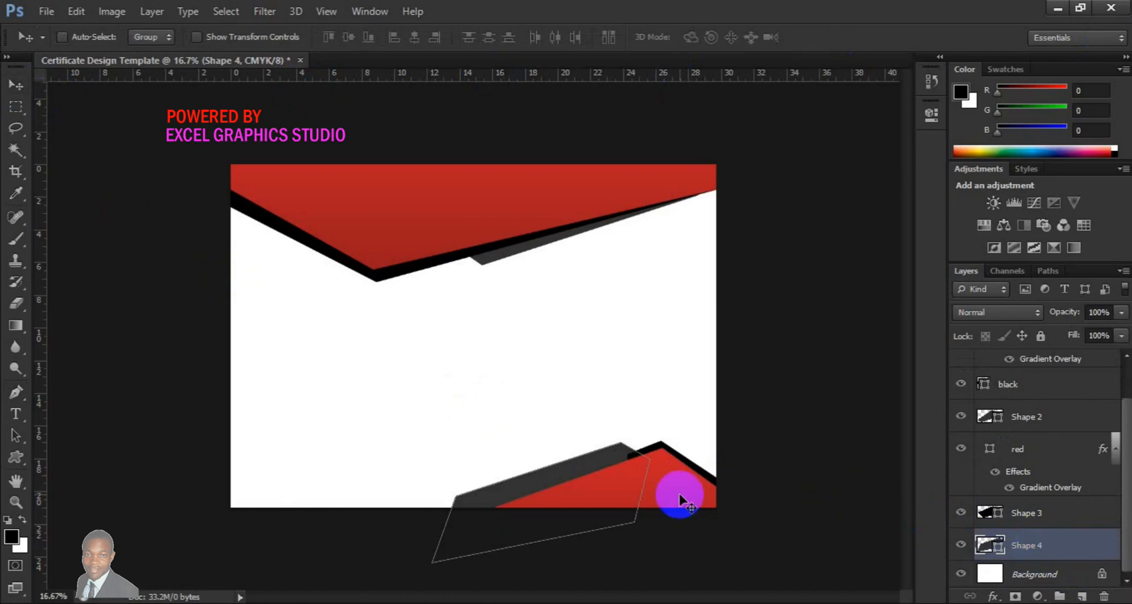
Free Transform Shape 4, rotating it about -7.51° and shifting it up so its edge peeks above the red footer
key("ctrl+t")
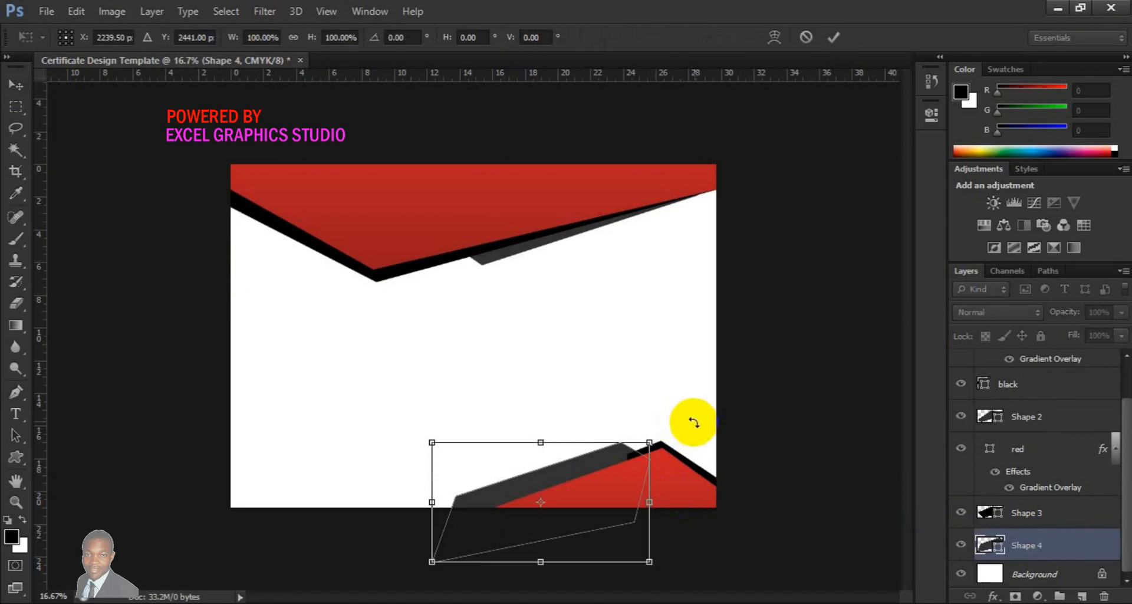
left_click_drag(690, 417, 663, 412)
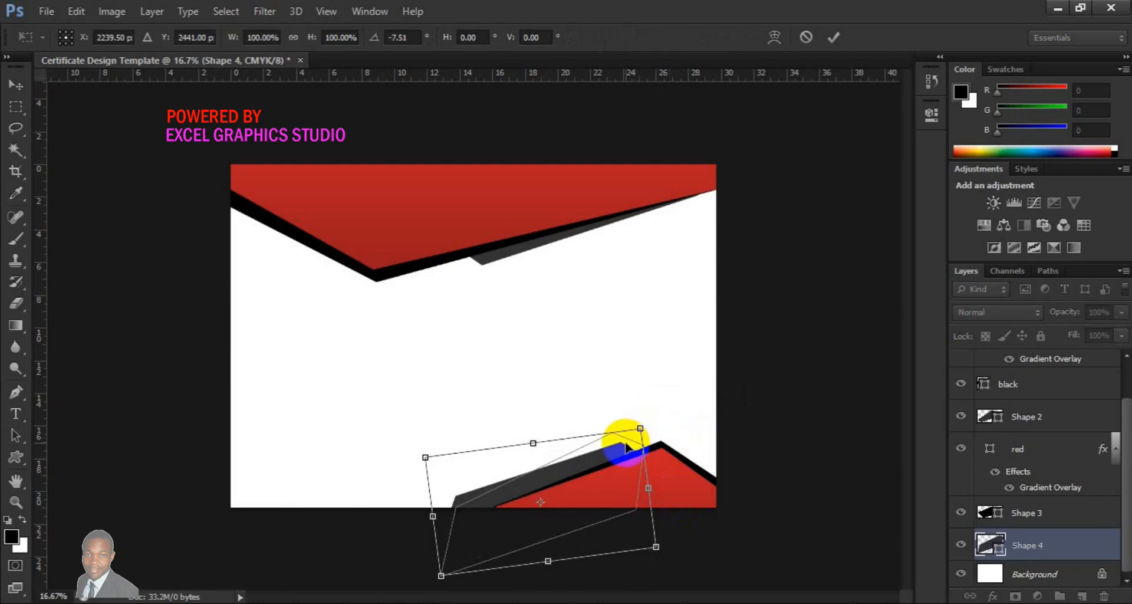
left_click_drag(627, 447, 637, 452)
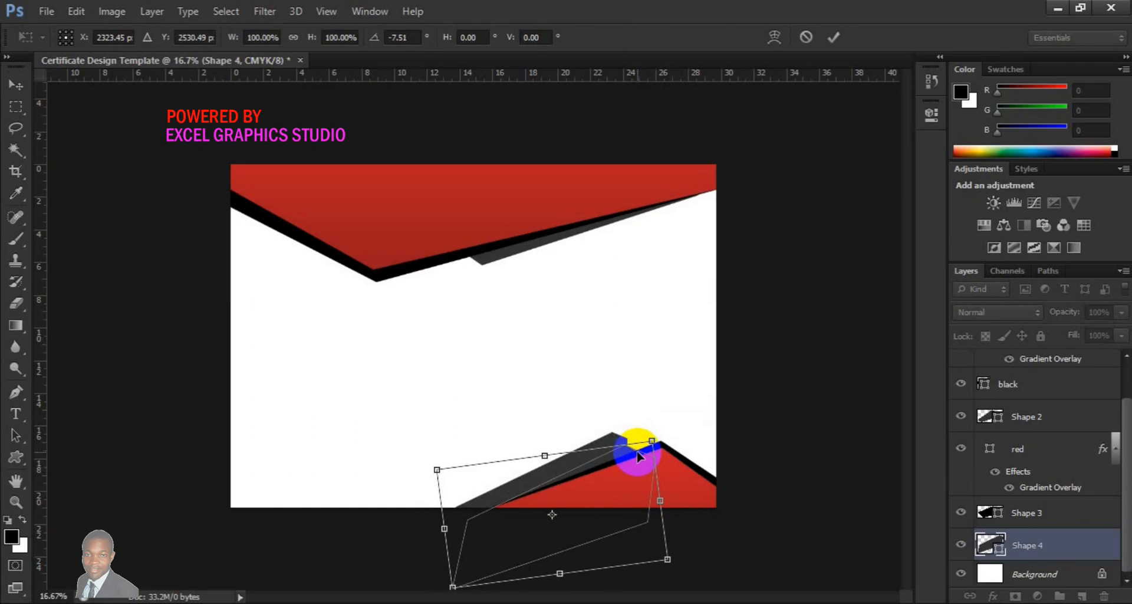
key("Up")
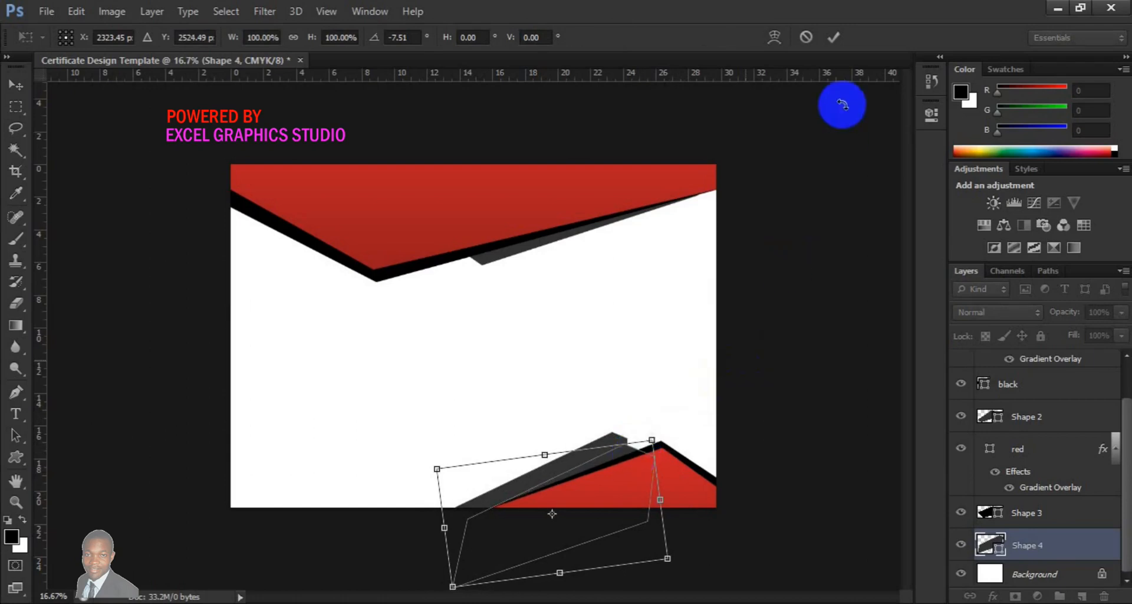
left_click(835, 37)
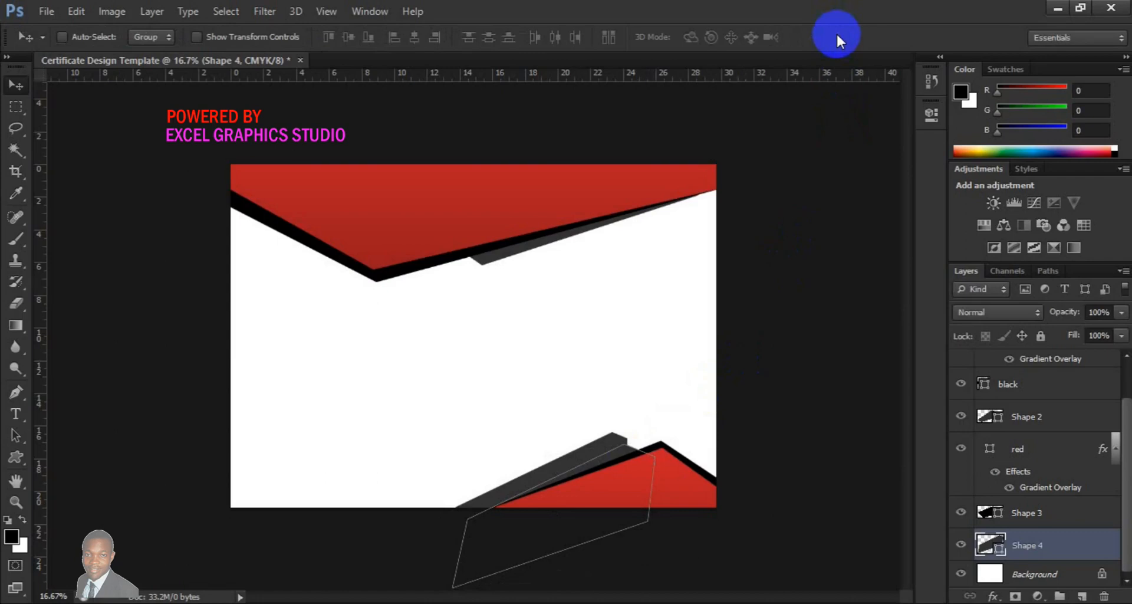
Select the Background layer and open pin.psd from the Desktop
left_click(1026, 574)
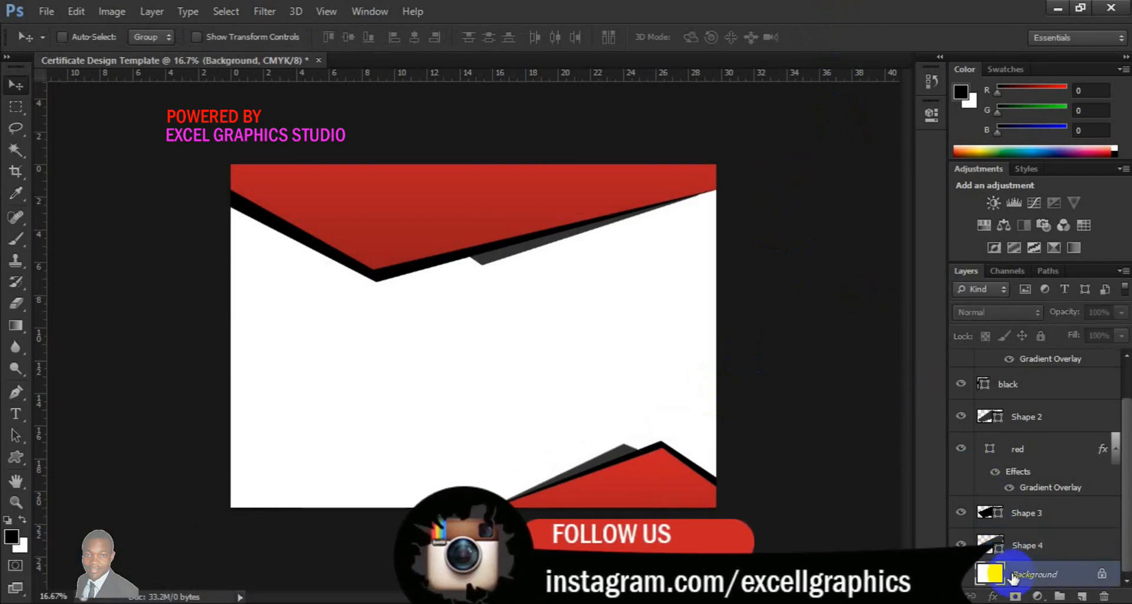
left_click(46, 11)
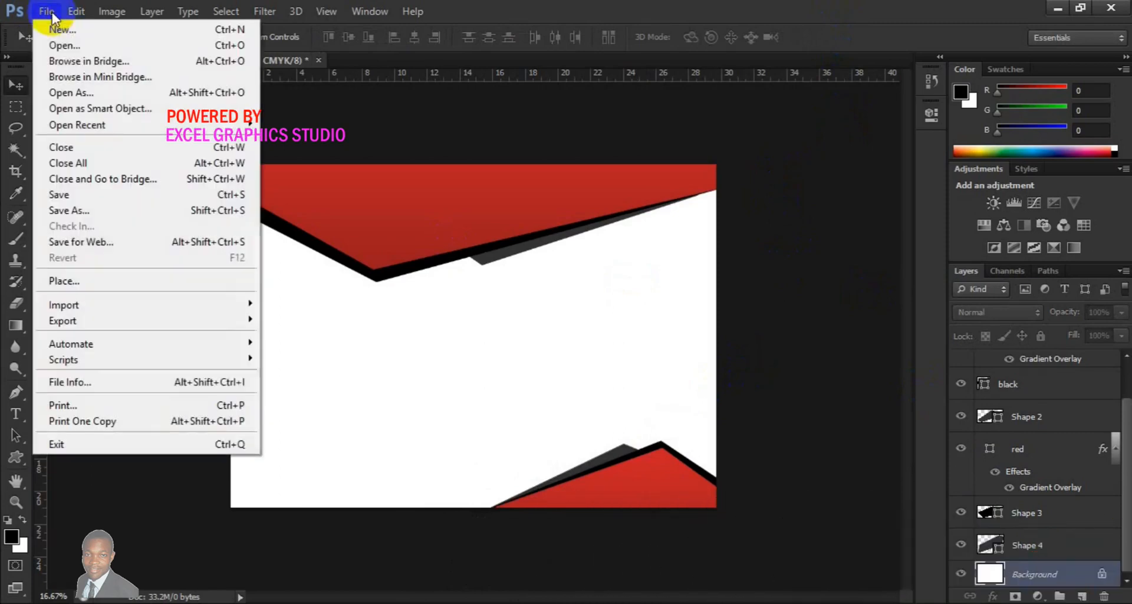
left_click(87, 47)
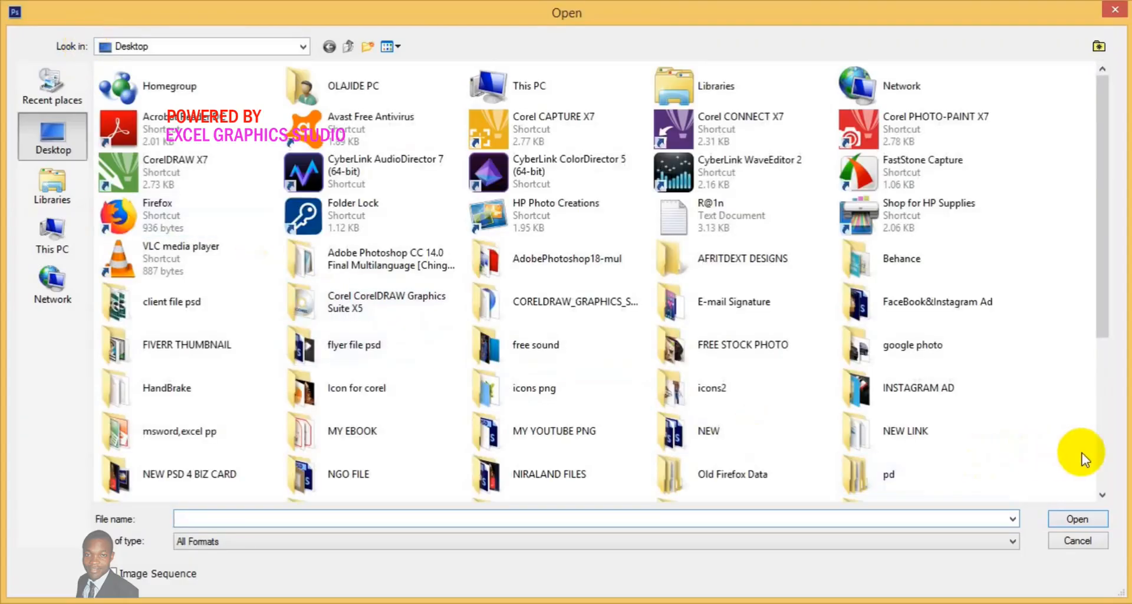
left_click(1106, 463)
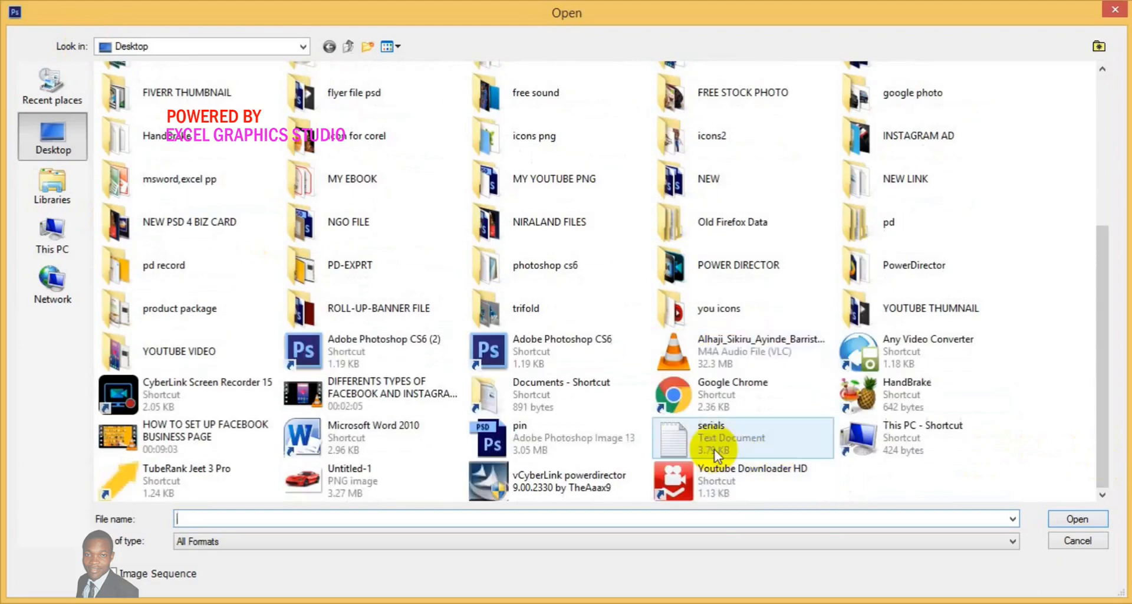
left_click(477, 441)
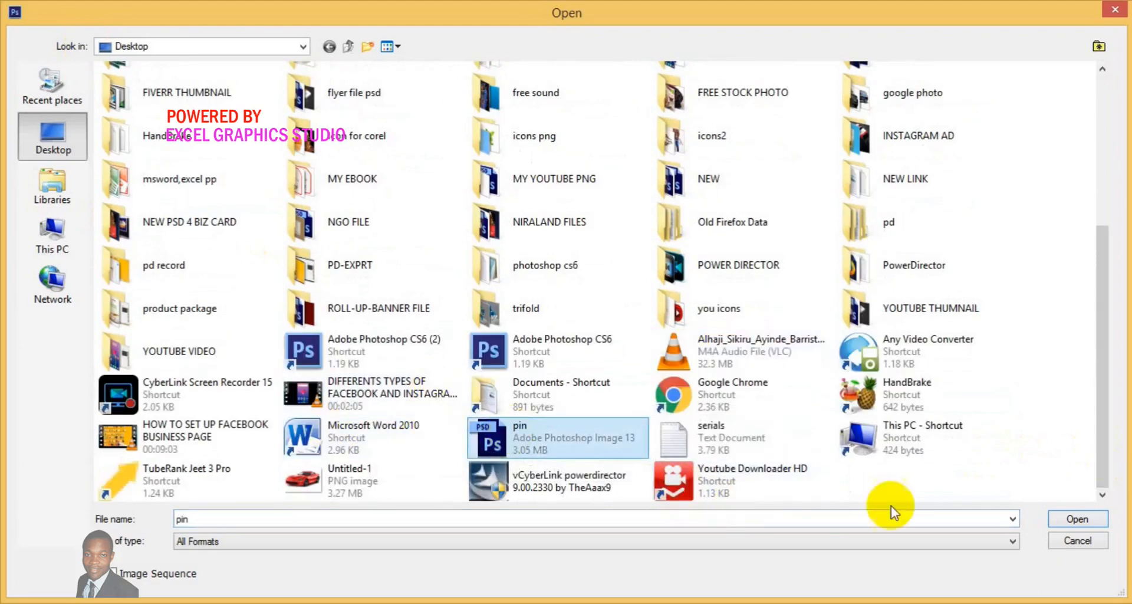
left_click(1059, 519)
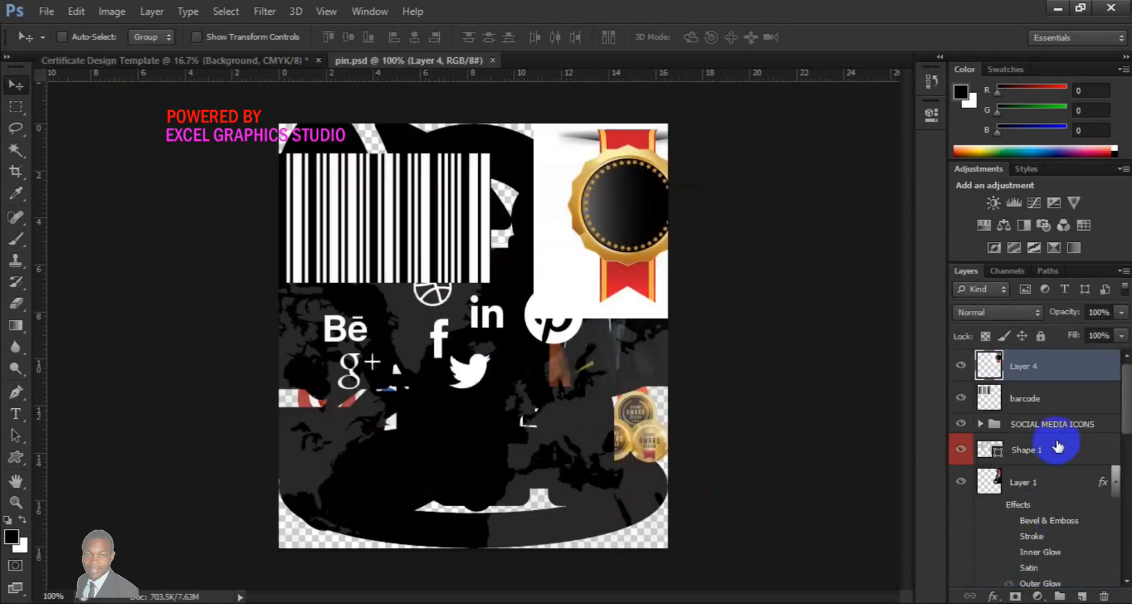
Bring the gold medal from pin.psd into the certificate, scale it to about 479% and place it right of centre
left_click_drag(614, 221, 596, 332)
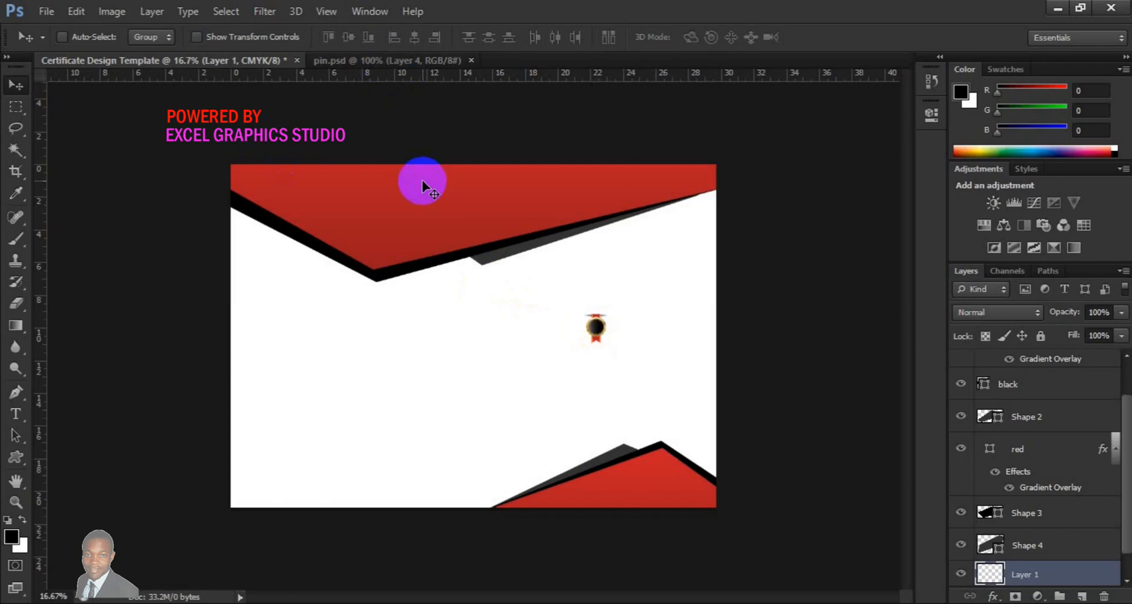
key("ctrl+t")
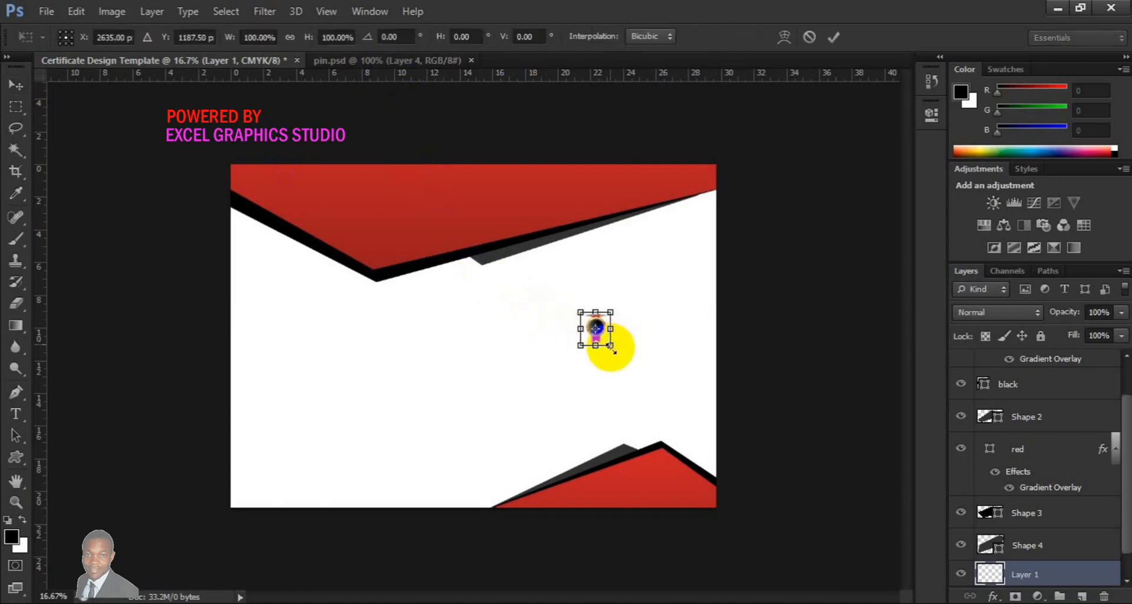
left_click_drag(611, 348, 642, 386)
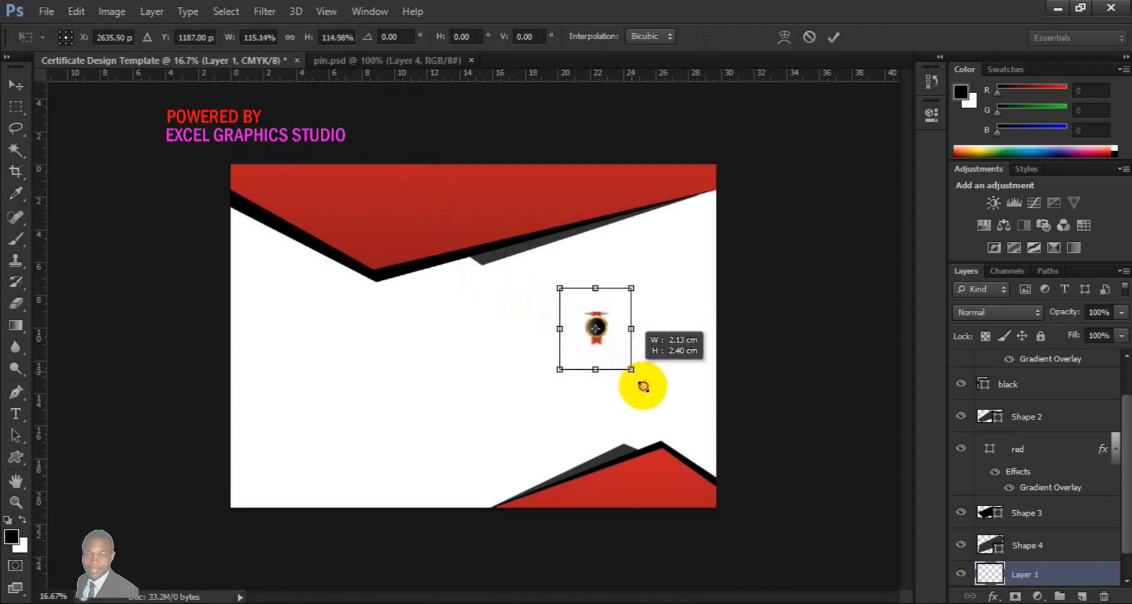
left_click_drag(643, 386, 658, 405)
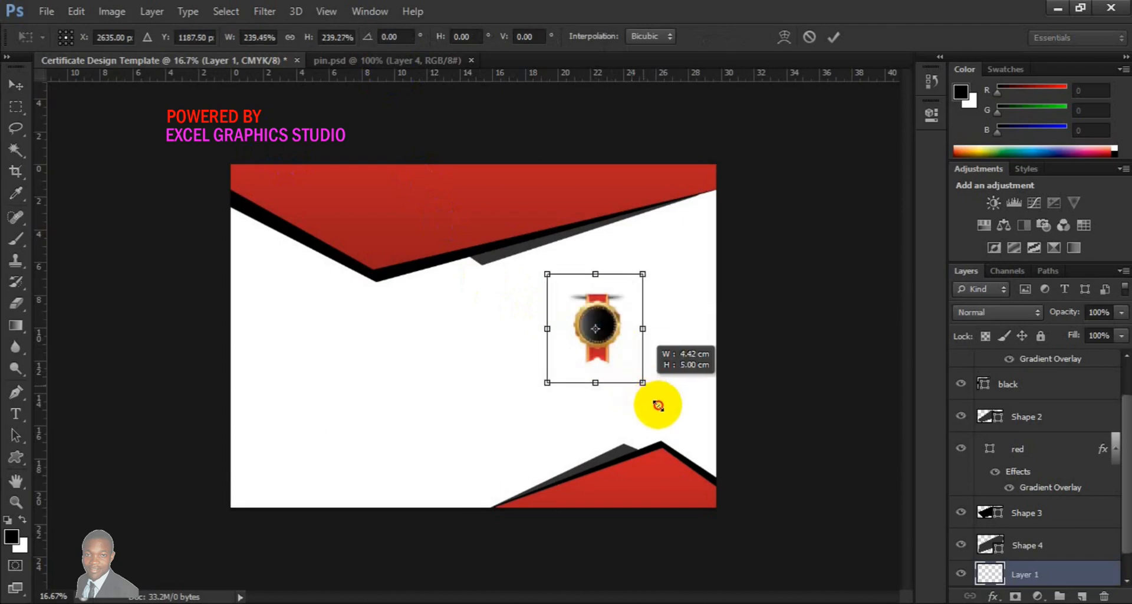
left_click_drag(658, 406, 668, 413)
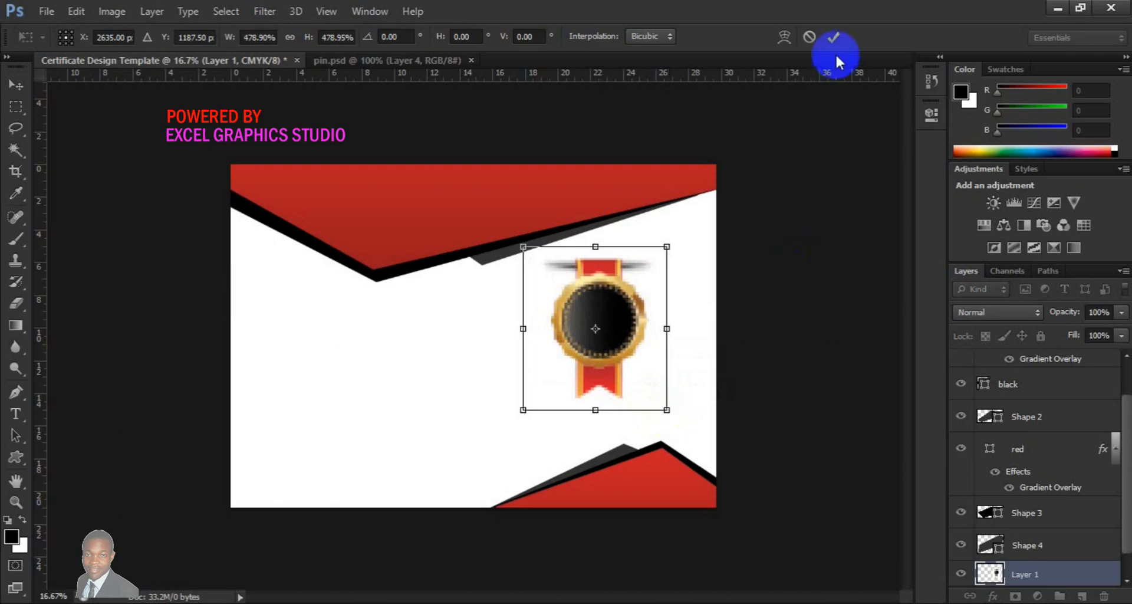
left_click(834, 38)
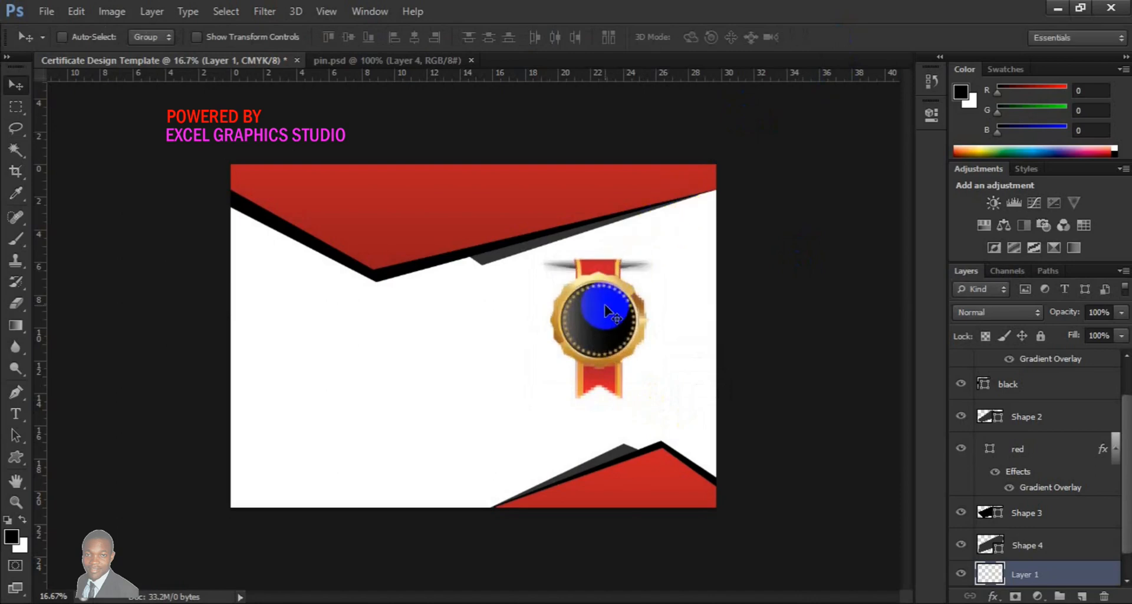
left_click_drag(606, 311, 646, 316)
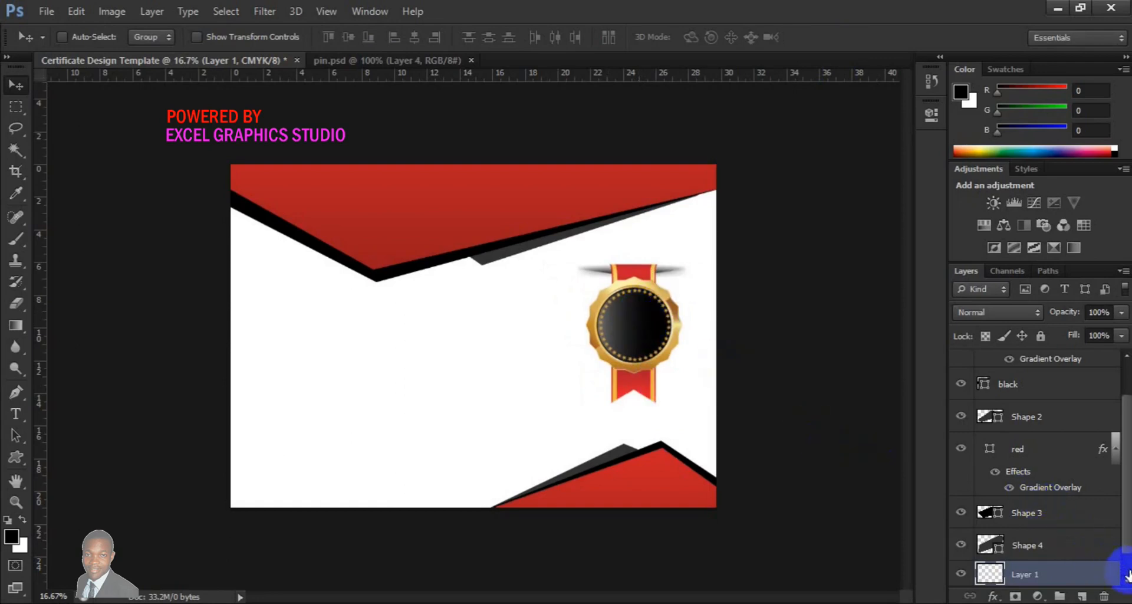
Select the Background layer and bring the world map shape from pin.psd into the certificate above it
scroll(1128, 575, "down", 1)
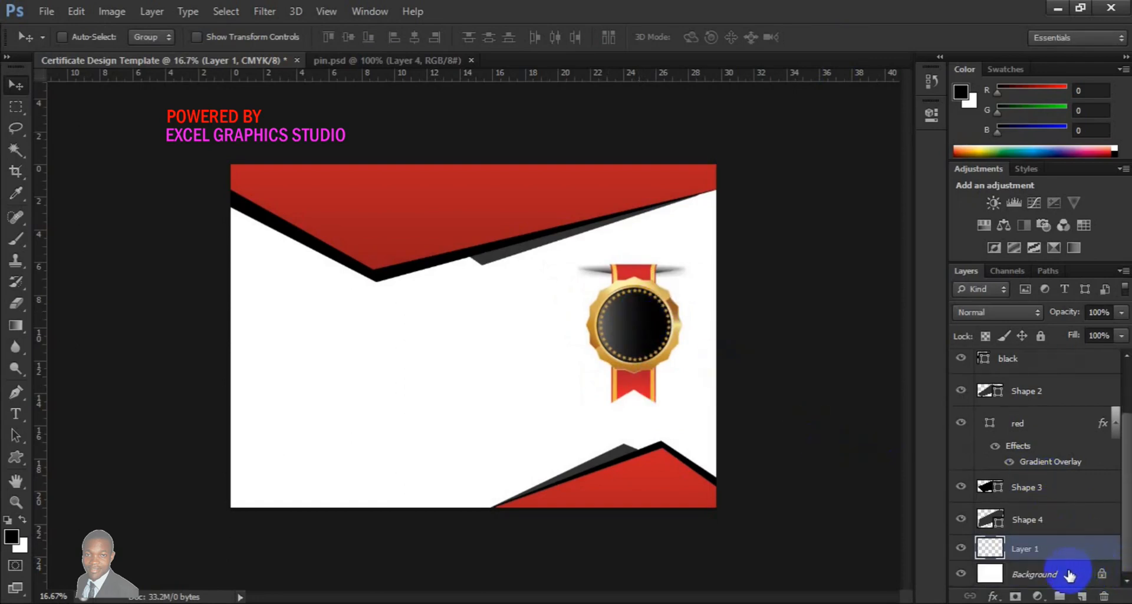
left_click(1077, 575)
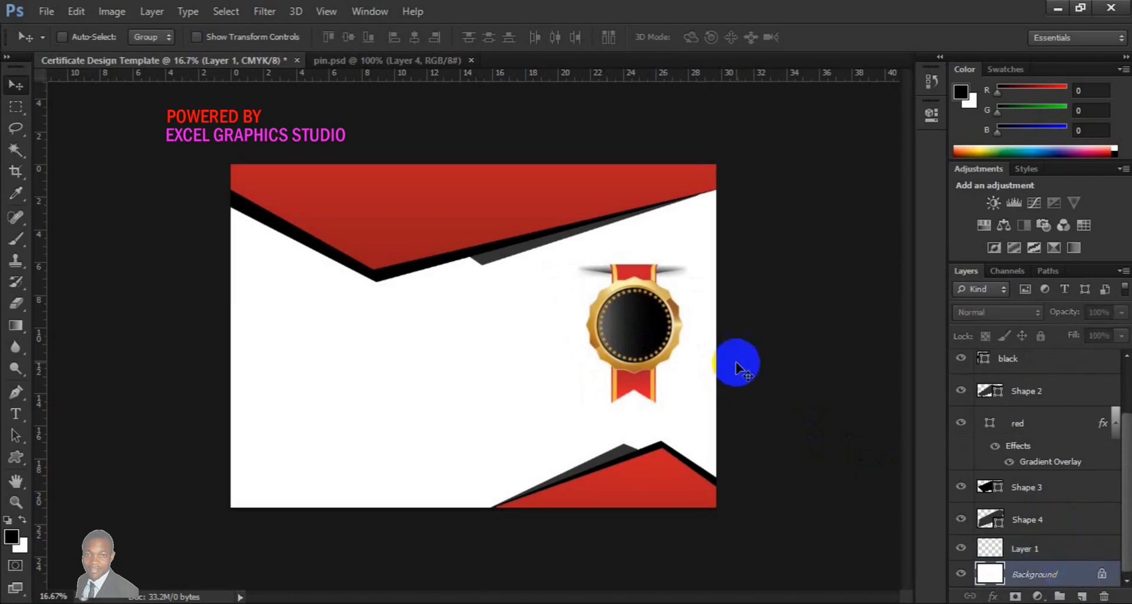
left_click(414, 66)
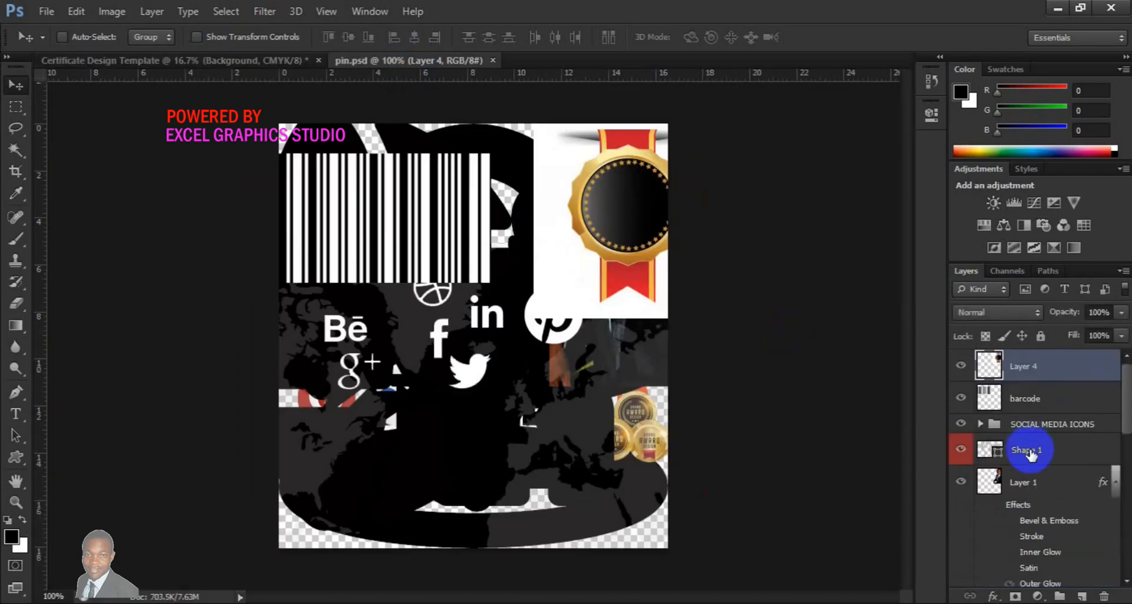
left_click(1029, 452)
left_click_drag(574, 374, 319, 272)
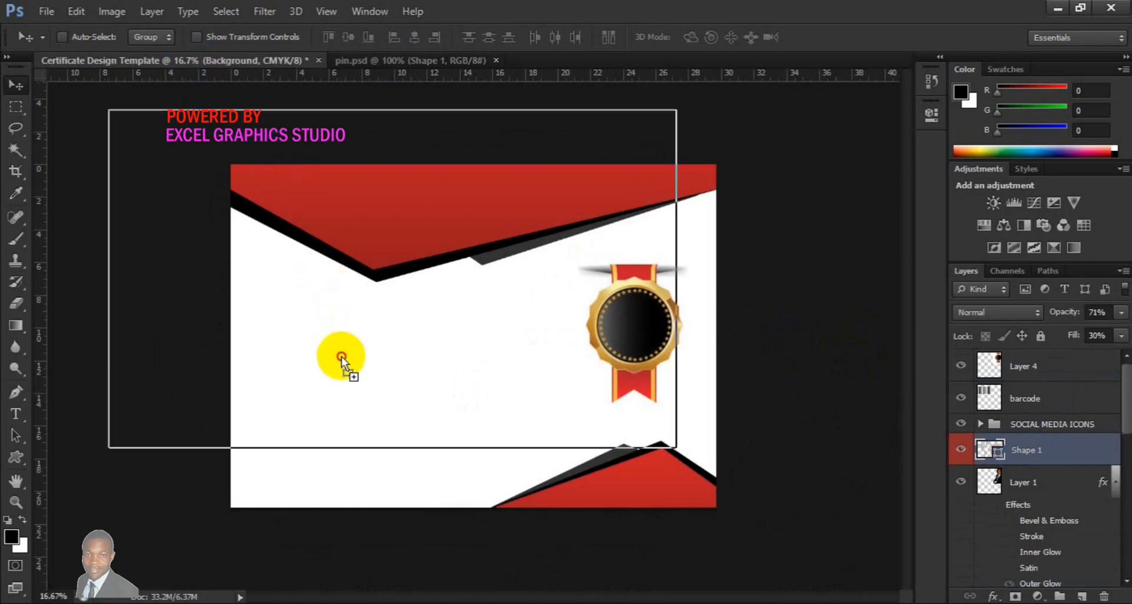
left_click_drag(351, 384, 352, 384)
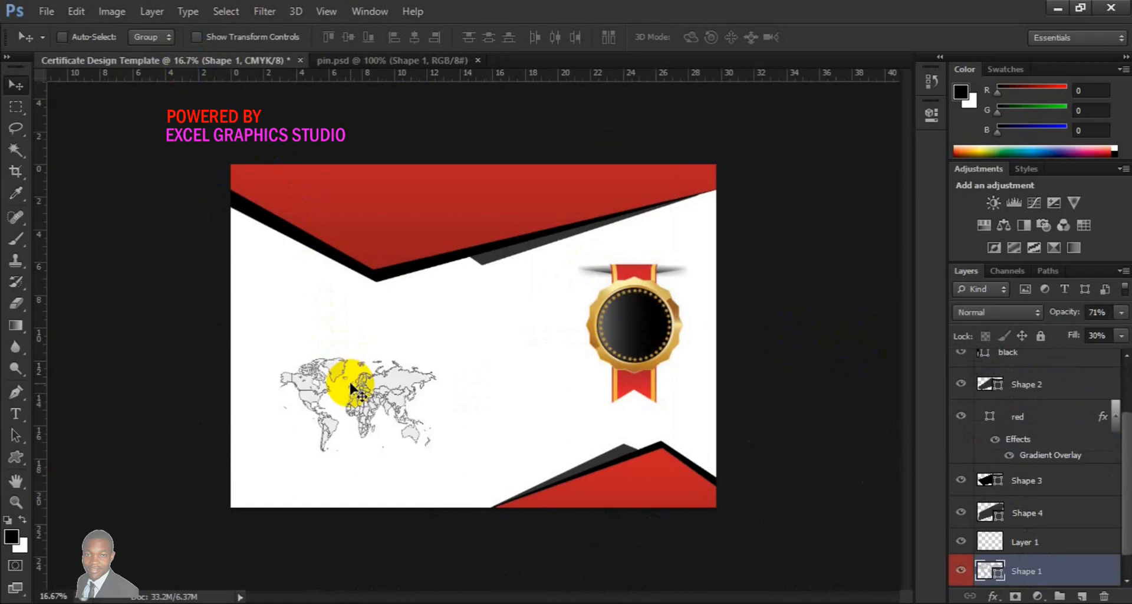
Centre the world map on the canvas both vertically and horizontally, then deselect
key("ctrl+a")
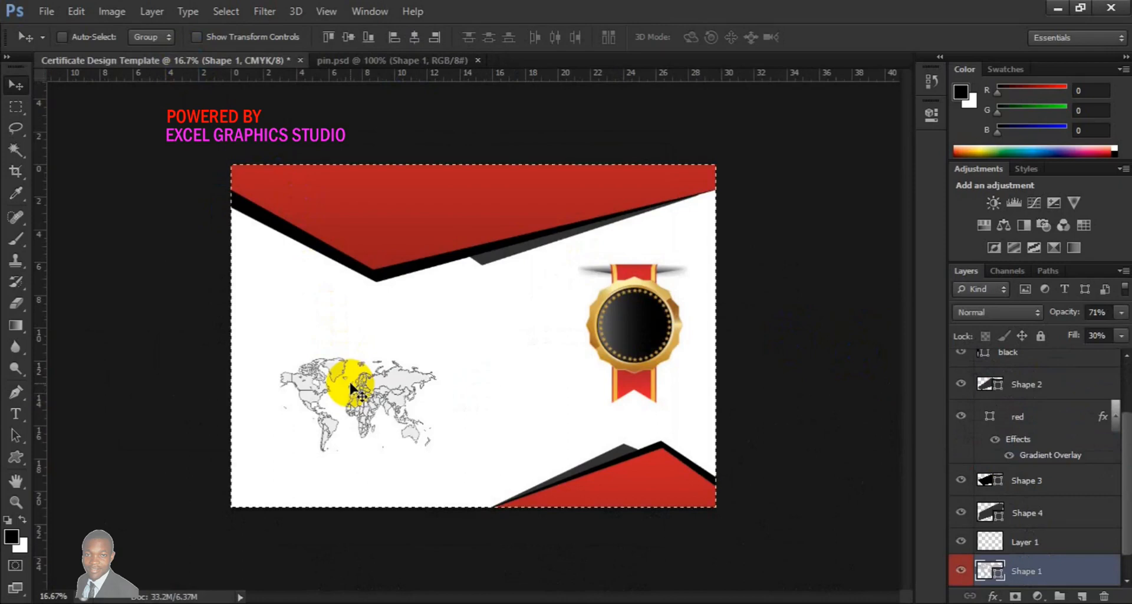
left_click(349, 38)
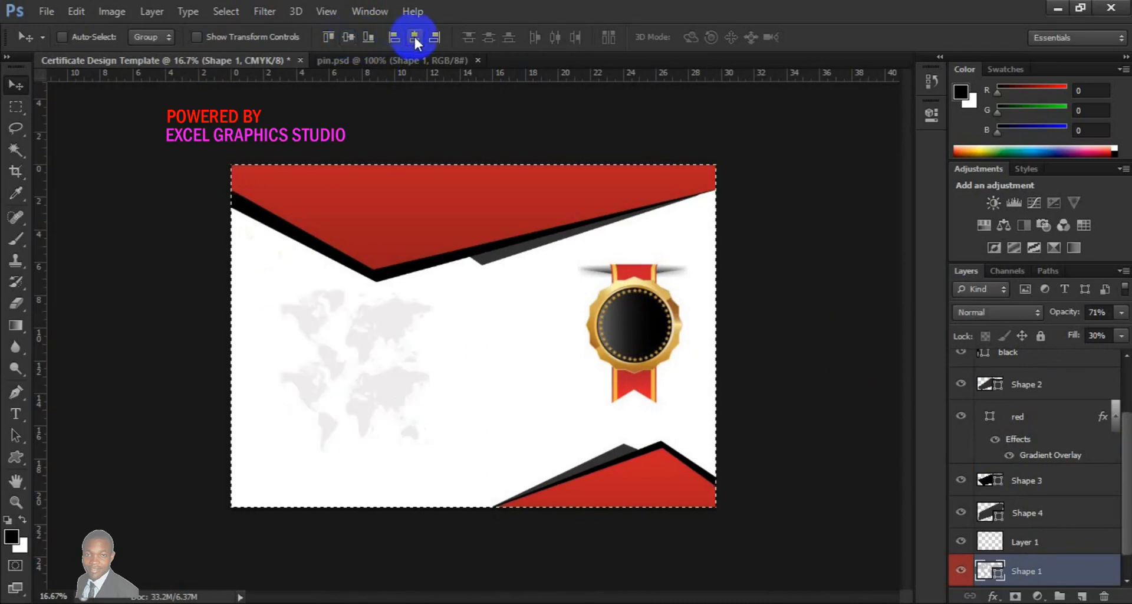
left_click(414, 38)
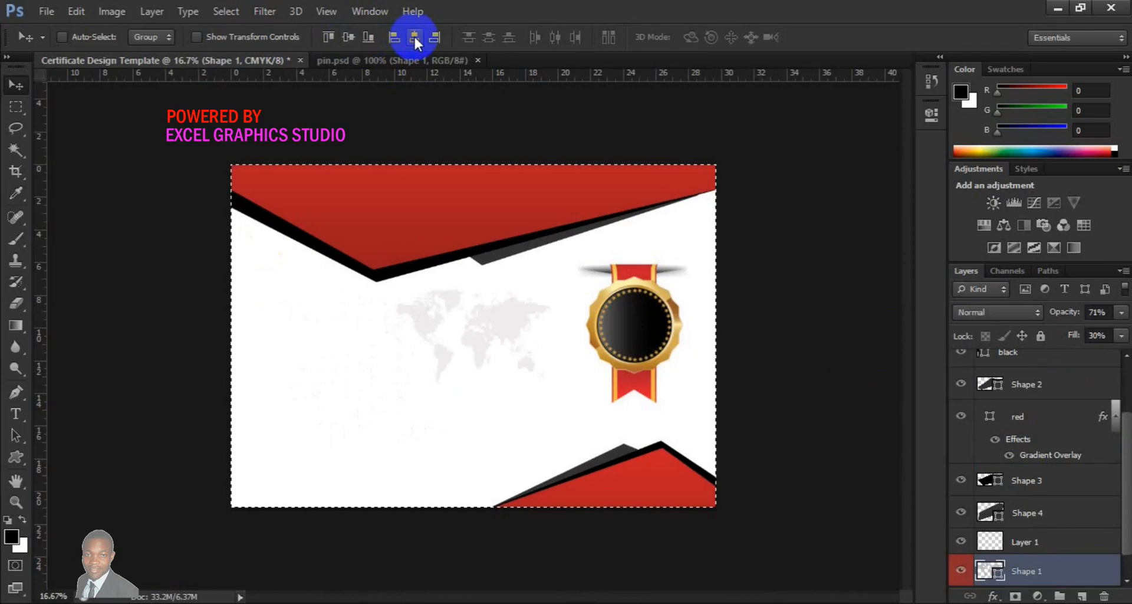
key("ctrl+d")
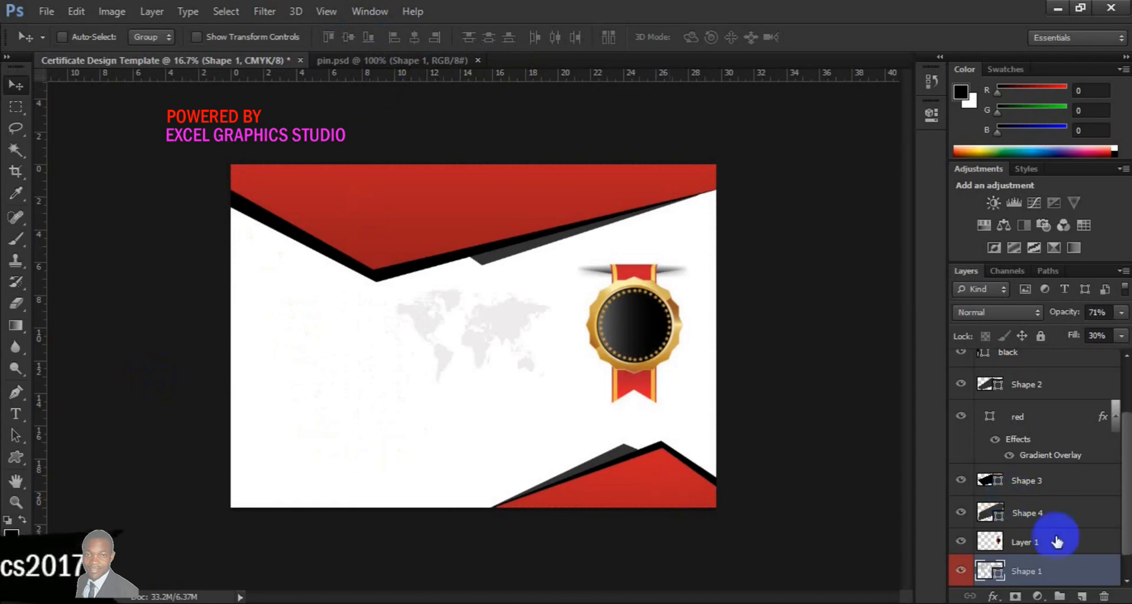
Add a new layer and draw a rectangle with no fill and red stroke, about 1351 × 240 px, left of centre
left_click(1081, 596)
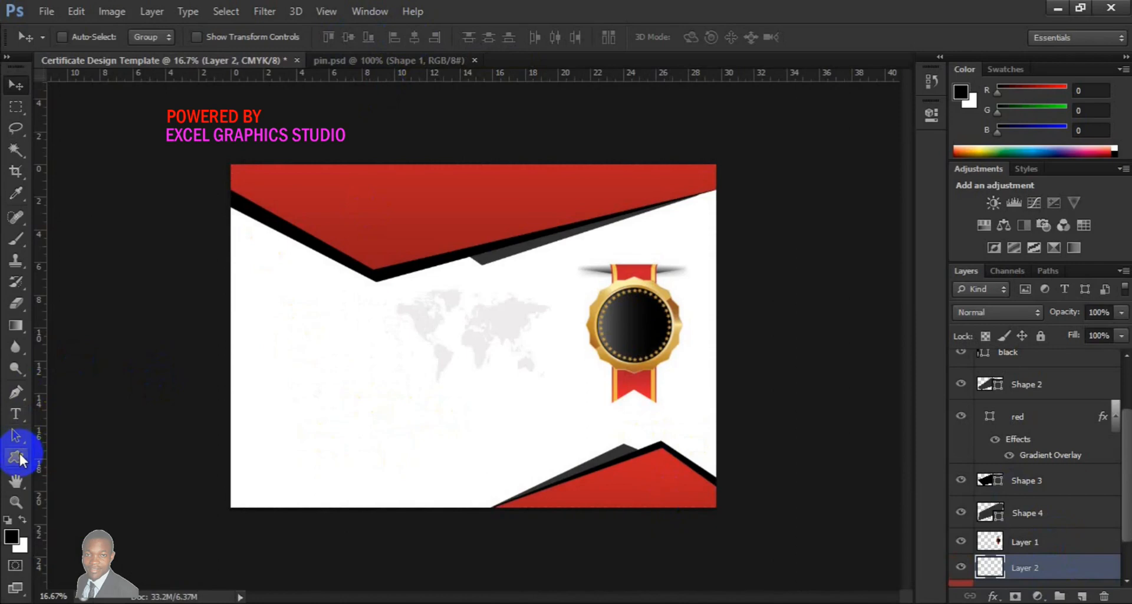
left_click(18, 456)
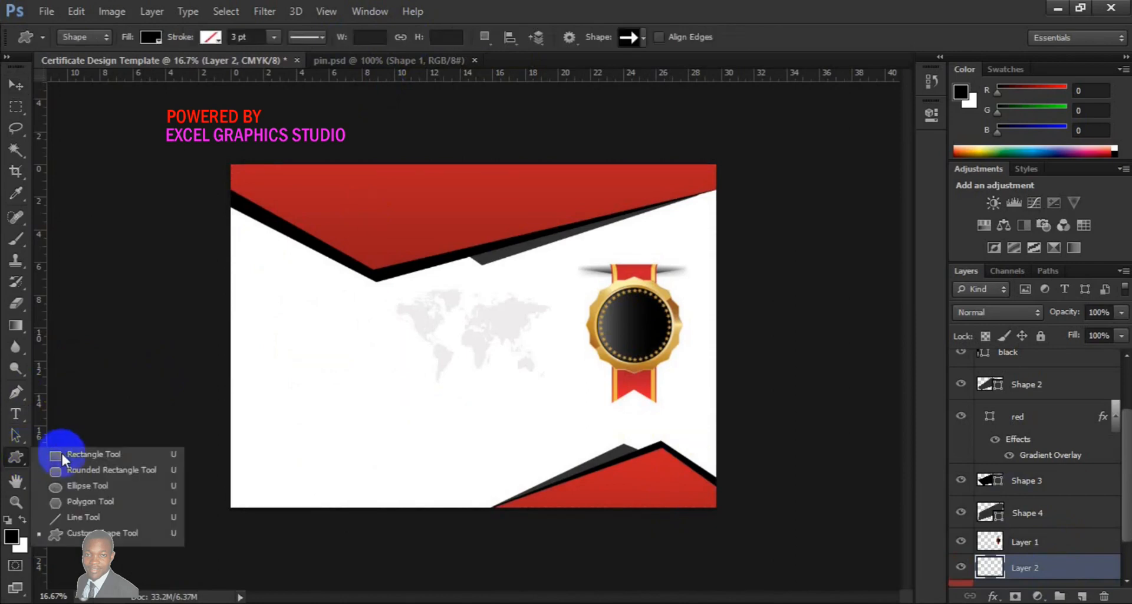
left_click(74, 457)
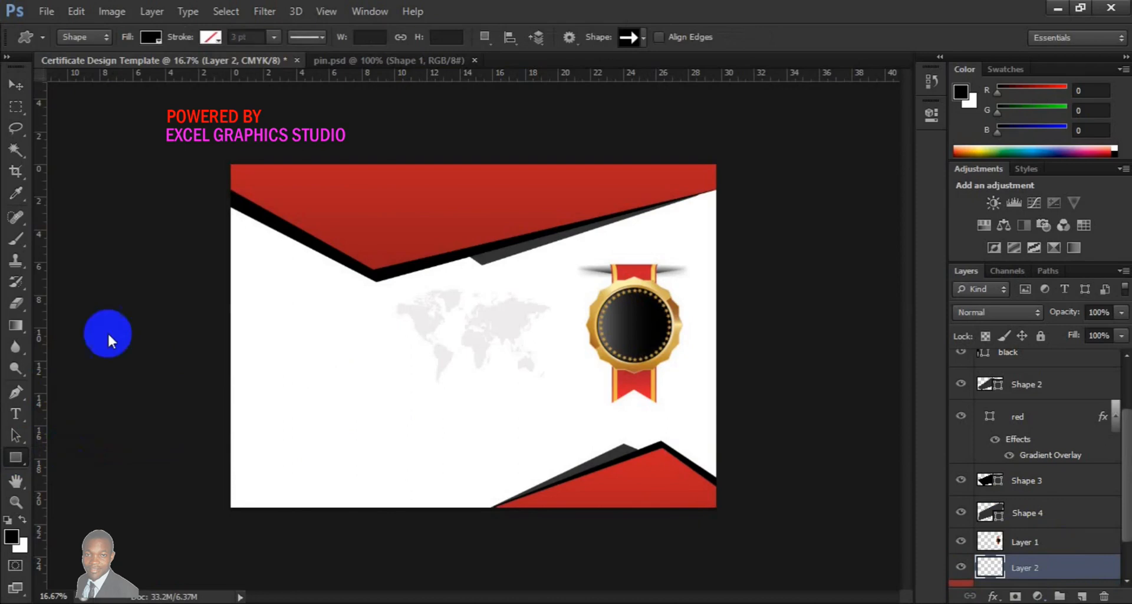
left_click(149, 36)
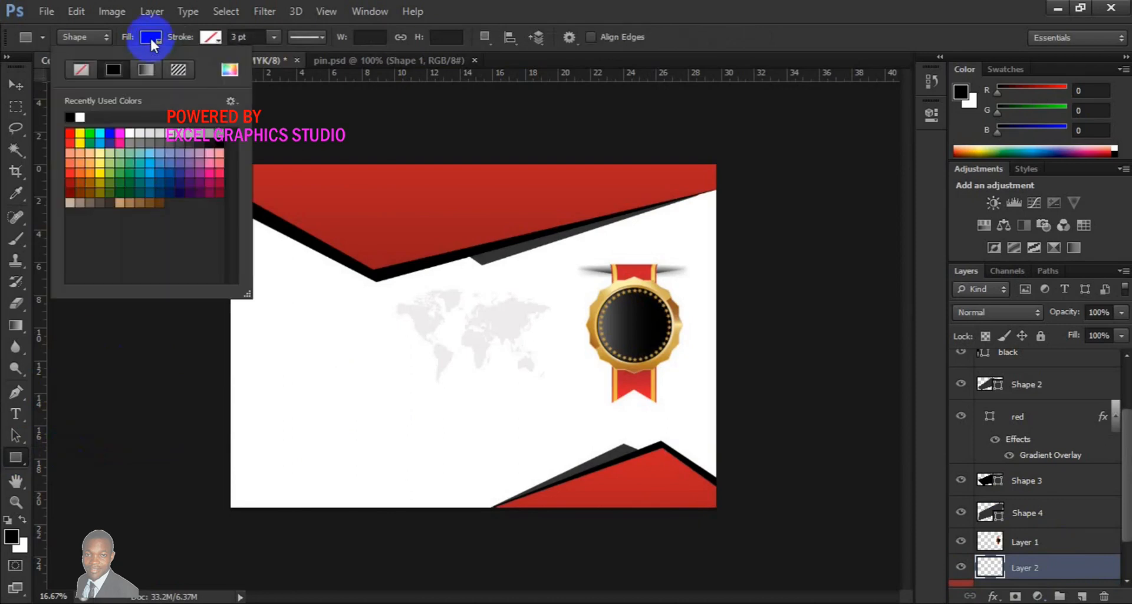
left_click(80, 71)
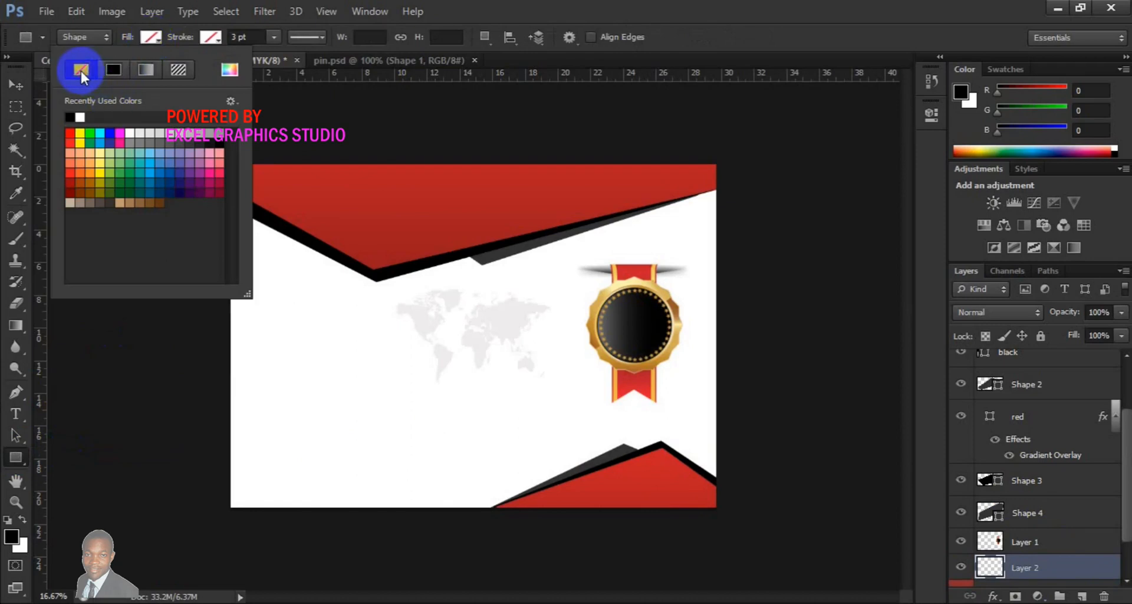
left_click(204, 40)
left_click(203, 40)
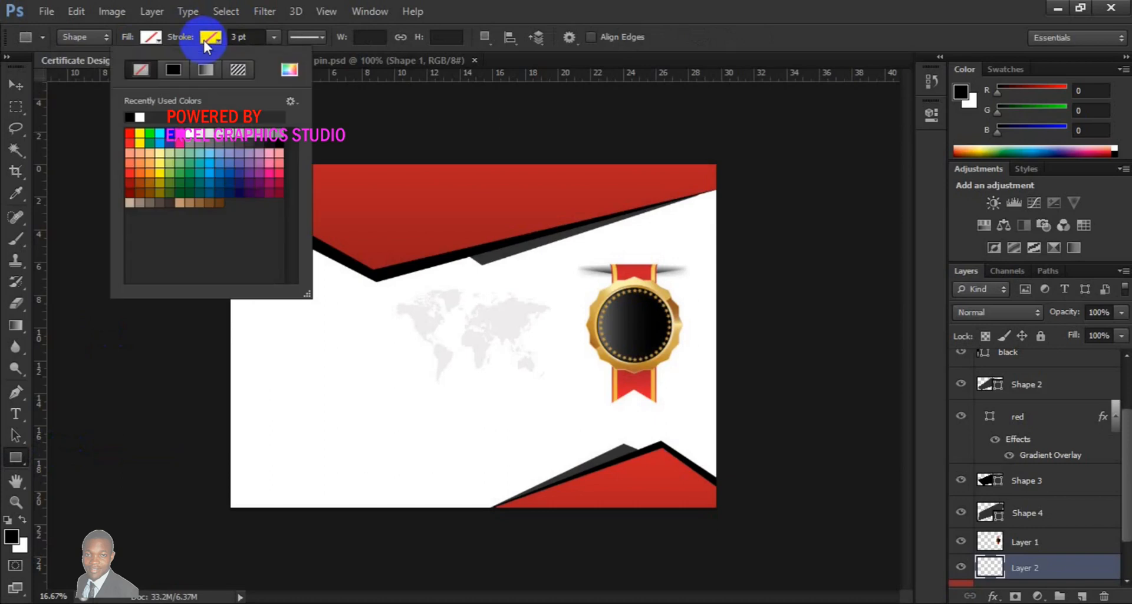
left_click(134, 129)
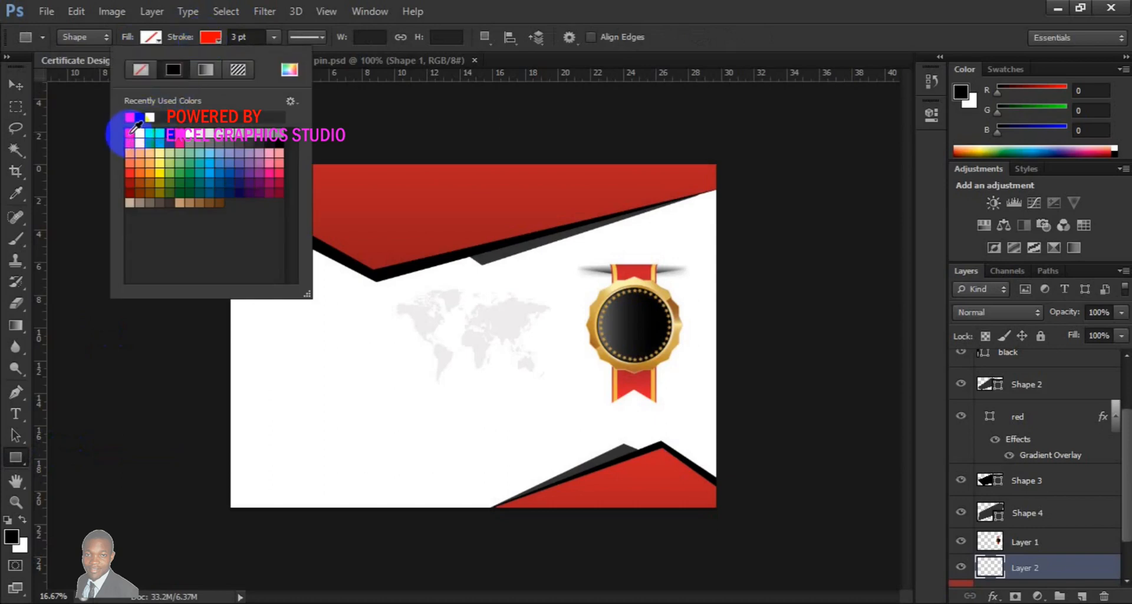
left_click(273, 36)
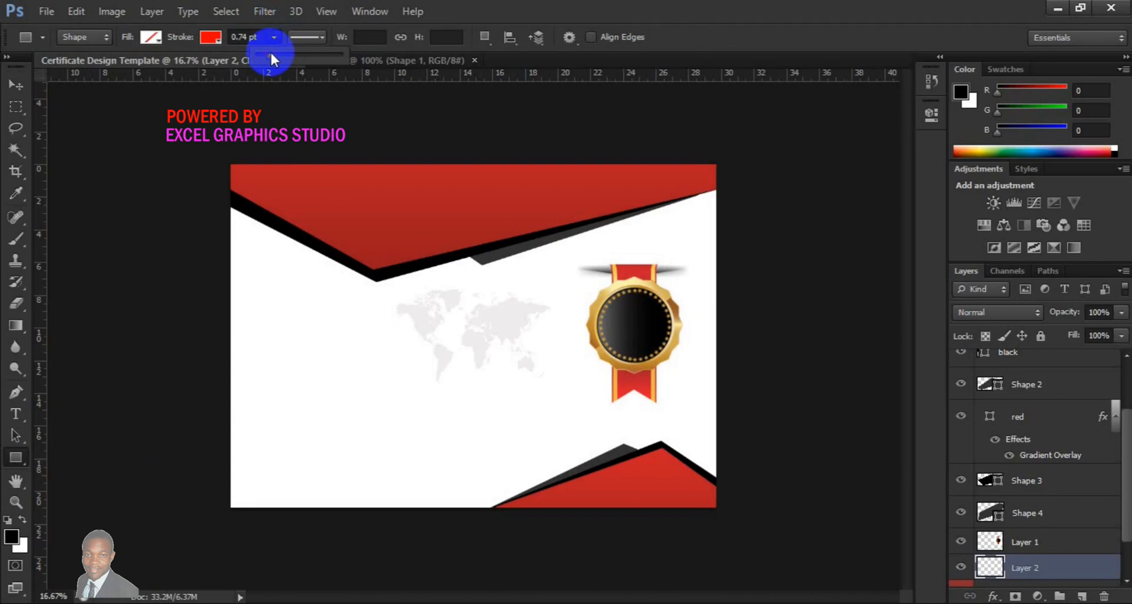
left_click(261, 329)
left_click_drag(261, 329, 448, 362)
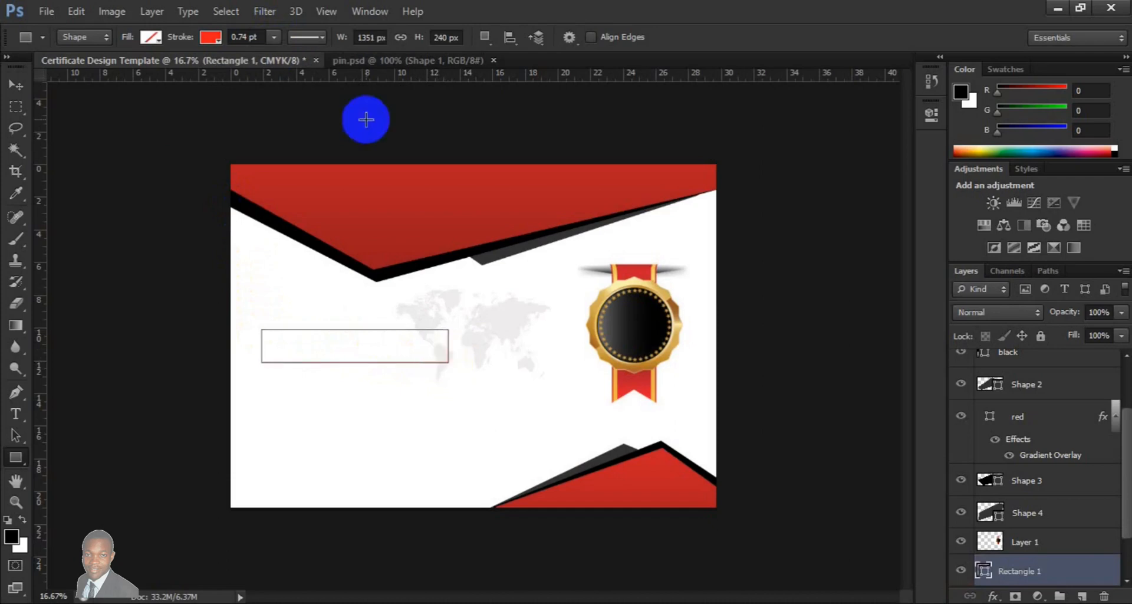
Set the rectangle's stroke width to 1.92 pt and change its stroke colour to black
left_click(273, 37)
left_click(274, 56)
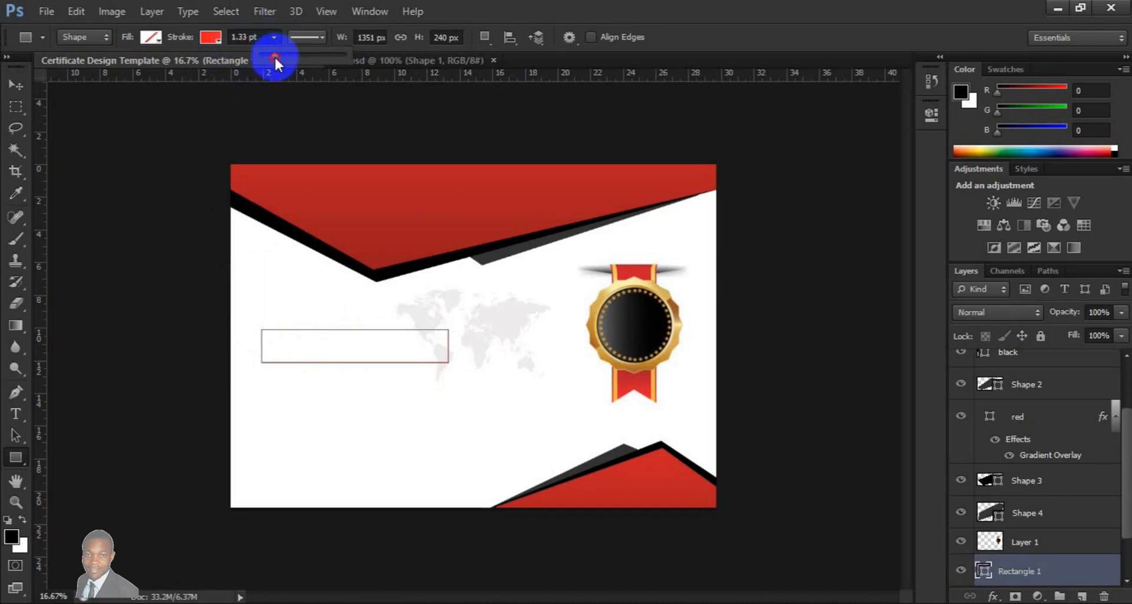
left_click(278, 55)
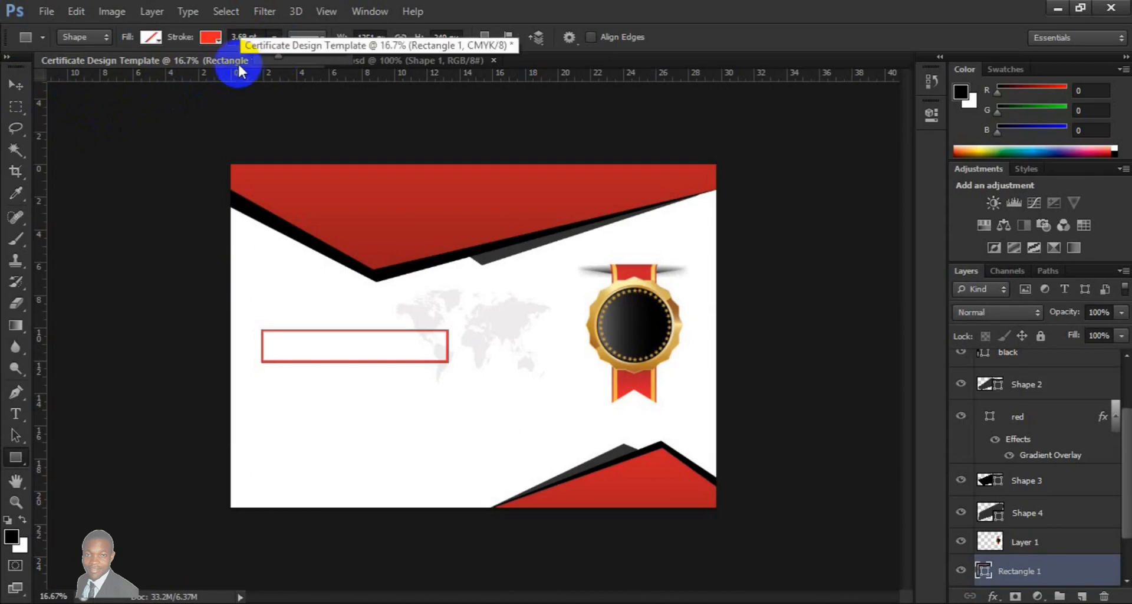
left_click_drag(278, 60, 275, 57)
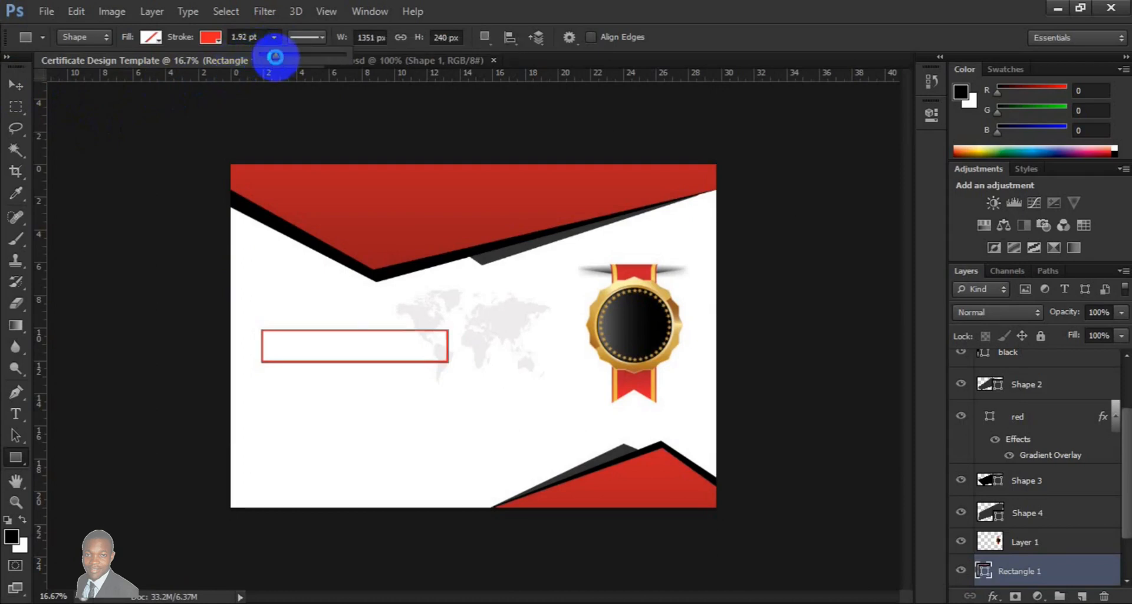
left_click(202, 34)
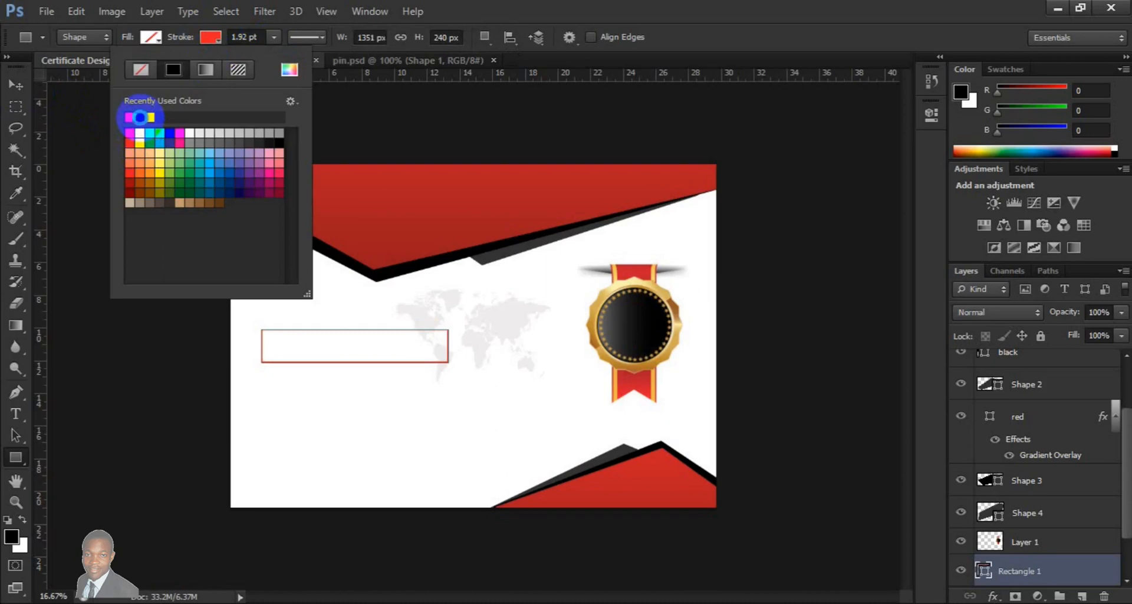
left_click(139, 117)
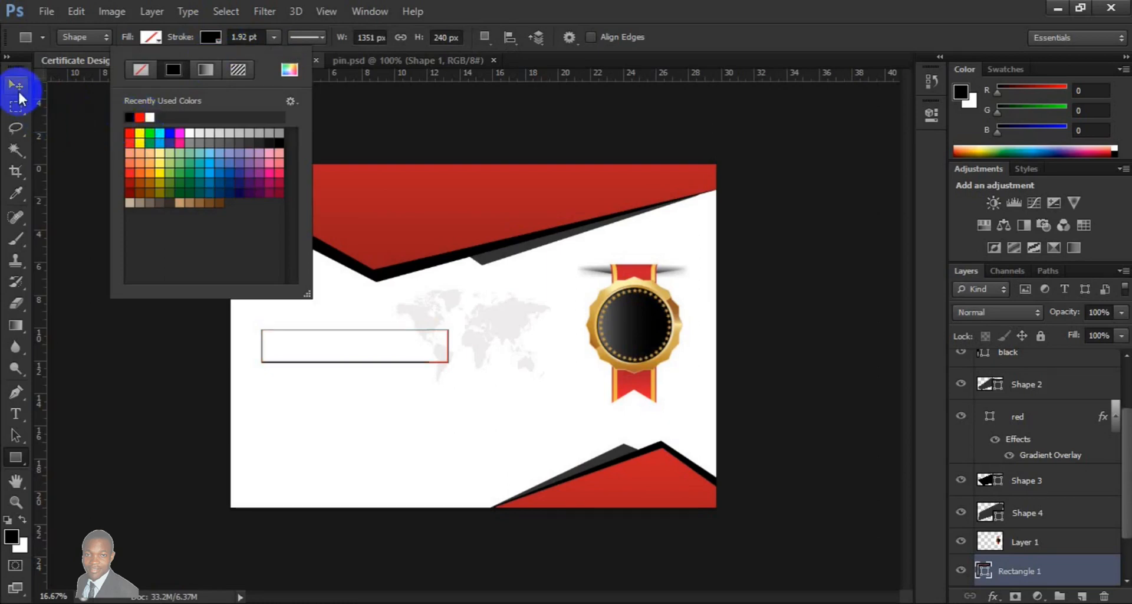
left_click(17, 89)
left_click(17, 89)
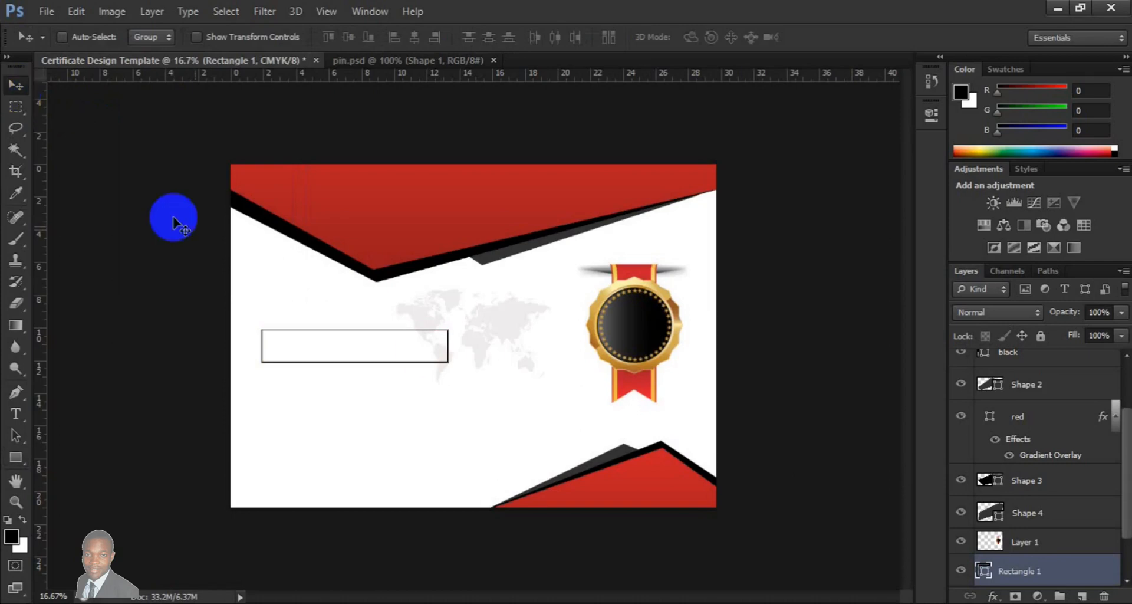
Add a new layer above the world map and draw a thin black ellipse line about 703 × 7 px with no stroke near the lower left
scroll(1125, 577, "down", 2)
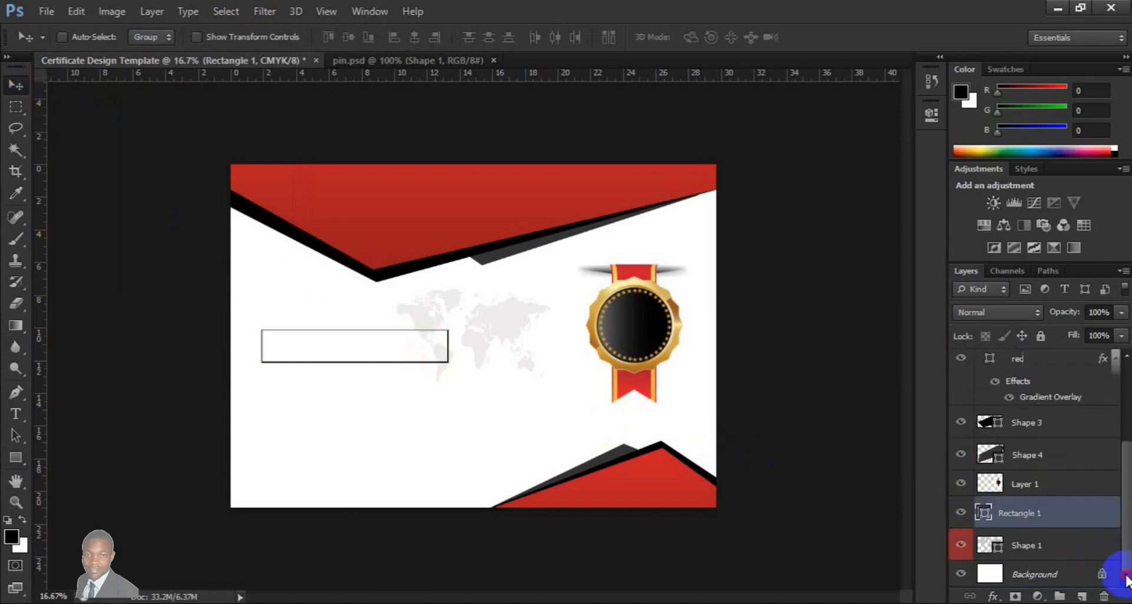
left_click(1077, 578)
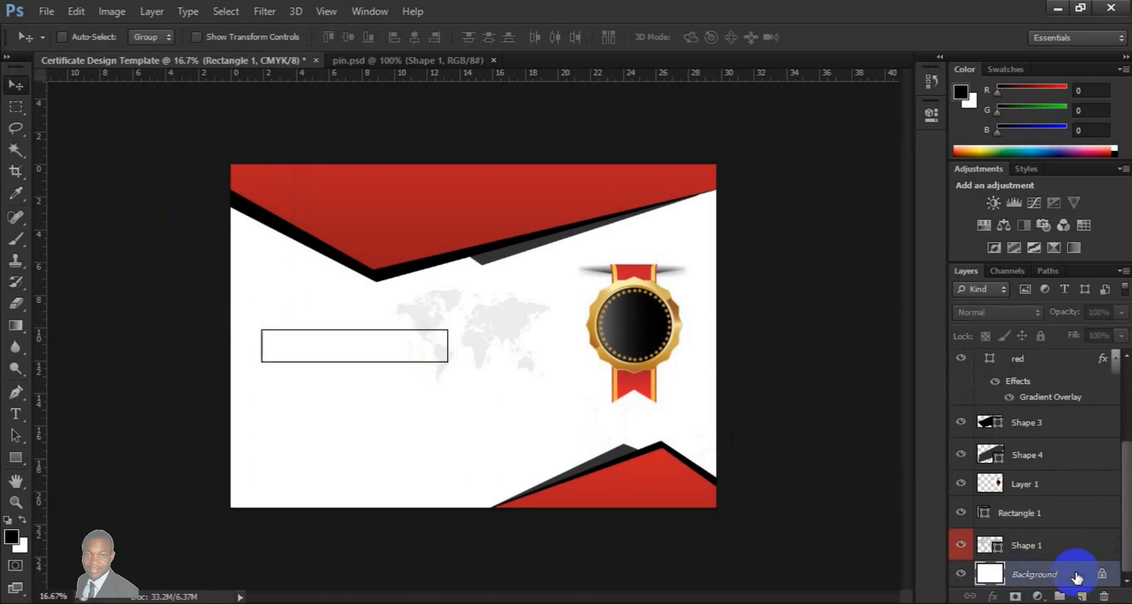
left_click(1053, 553)
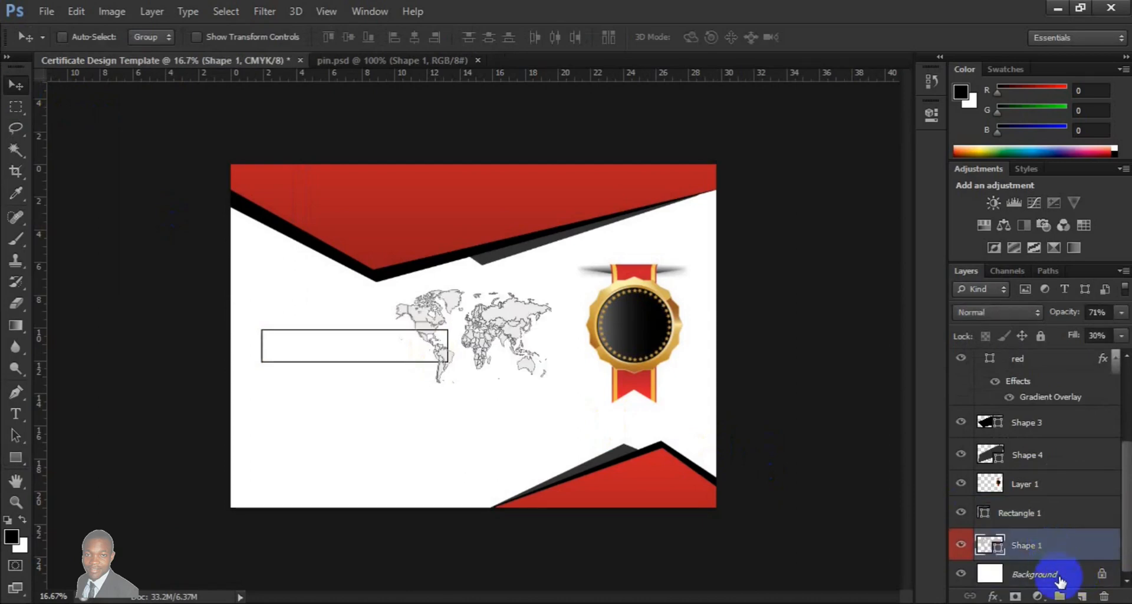
left_click(1080, 597)
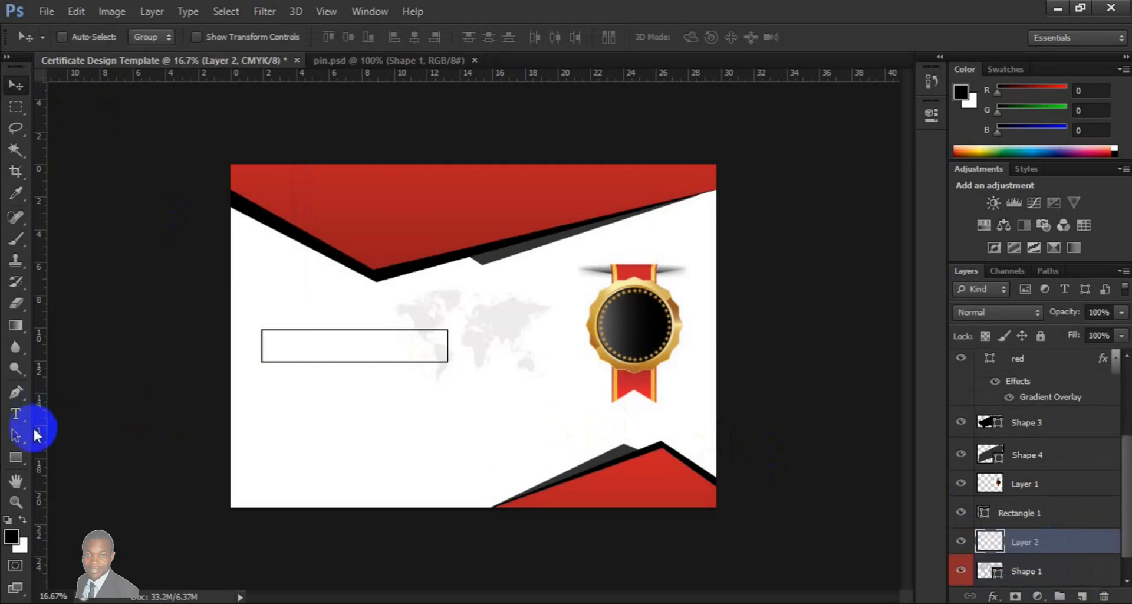
left_click(24, 459)
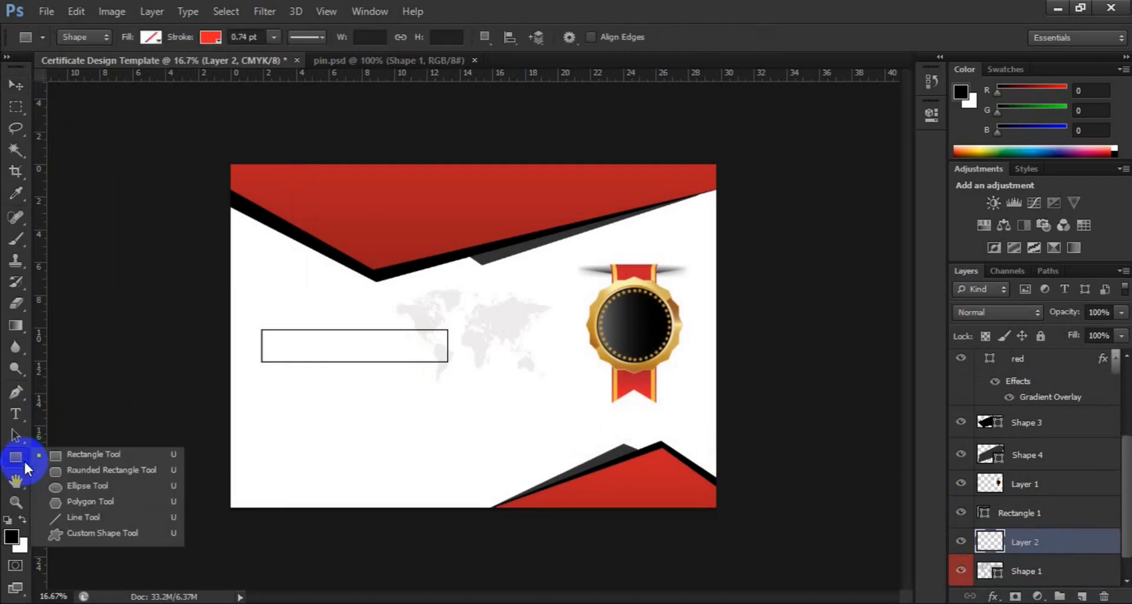
left_click(68, 487)
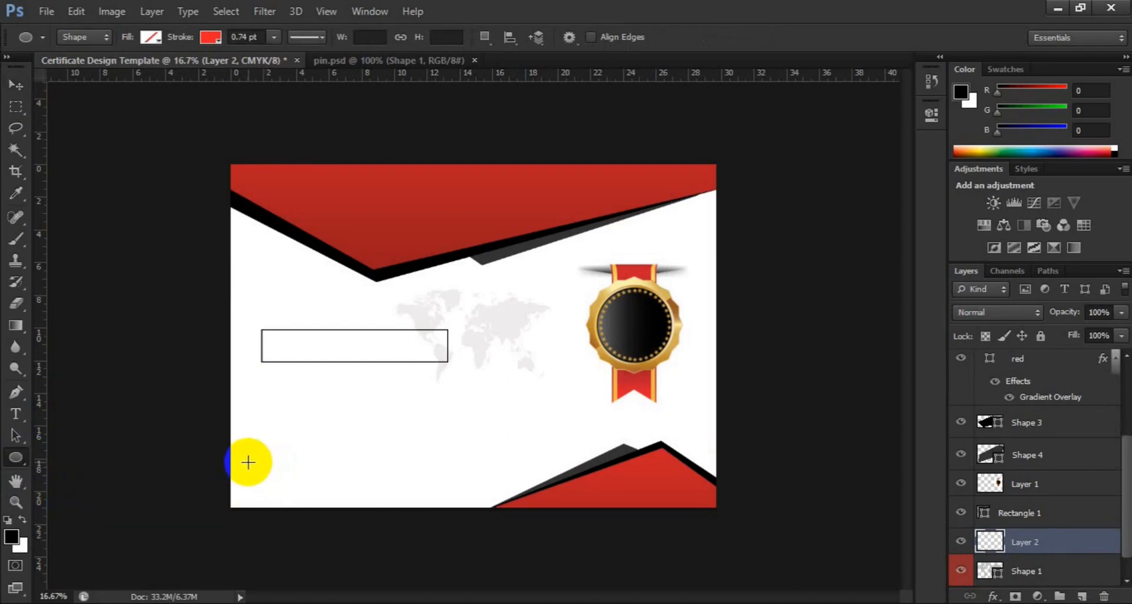
left_click(213, 39)
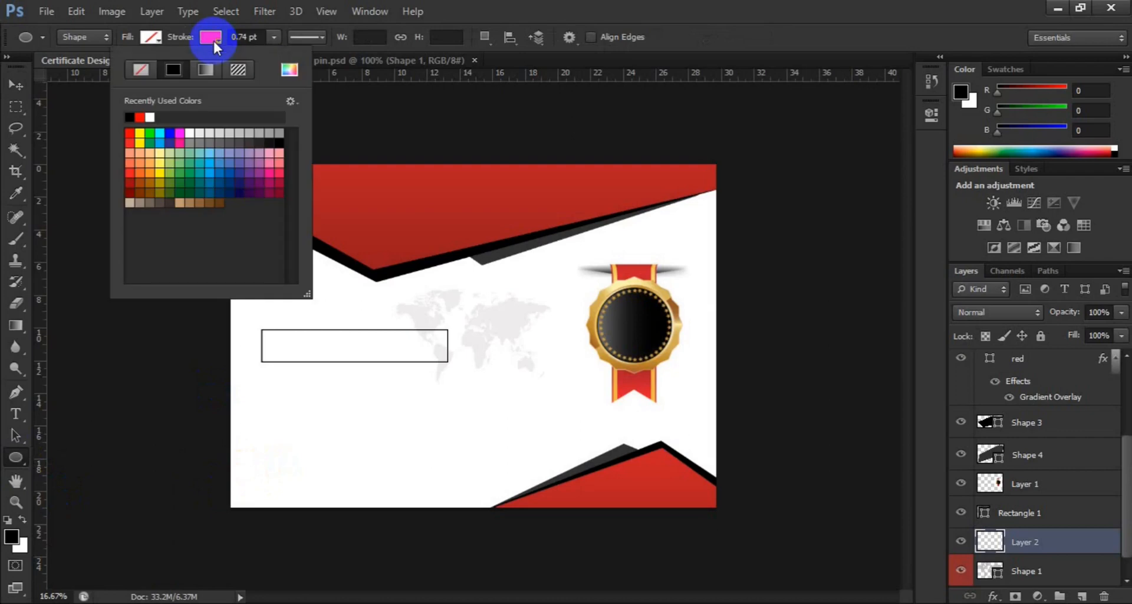
left_click(143, 69)
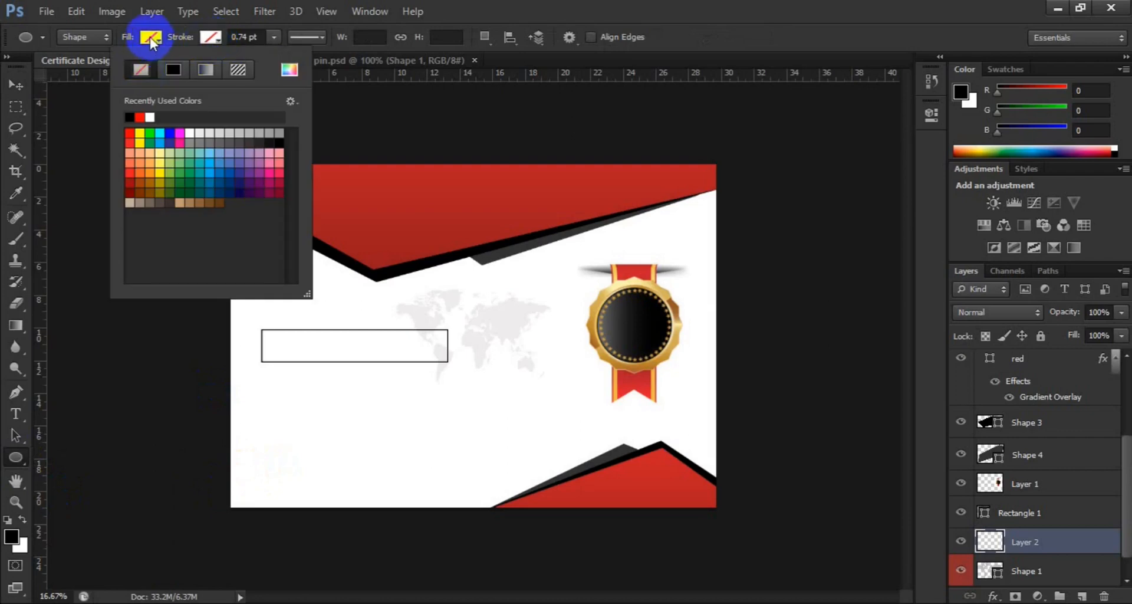
left_click(149, 37)
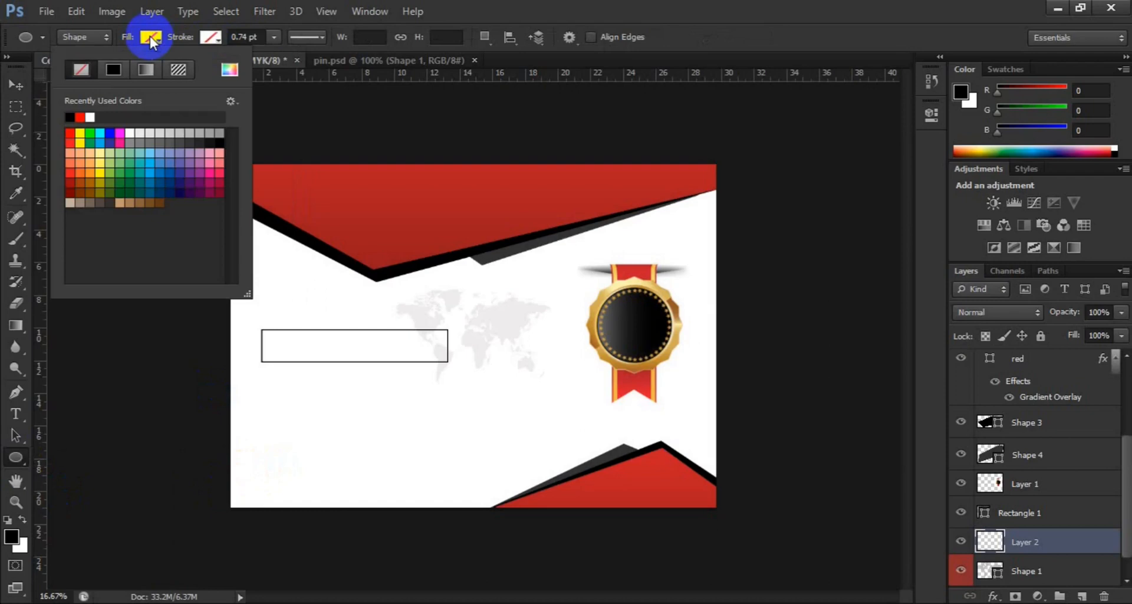
left_click(70, 116)
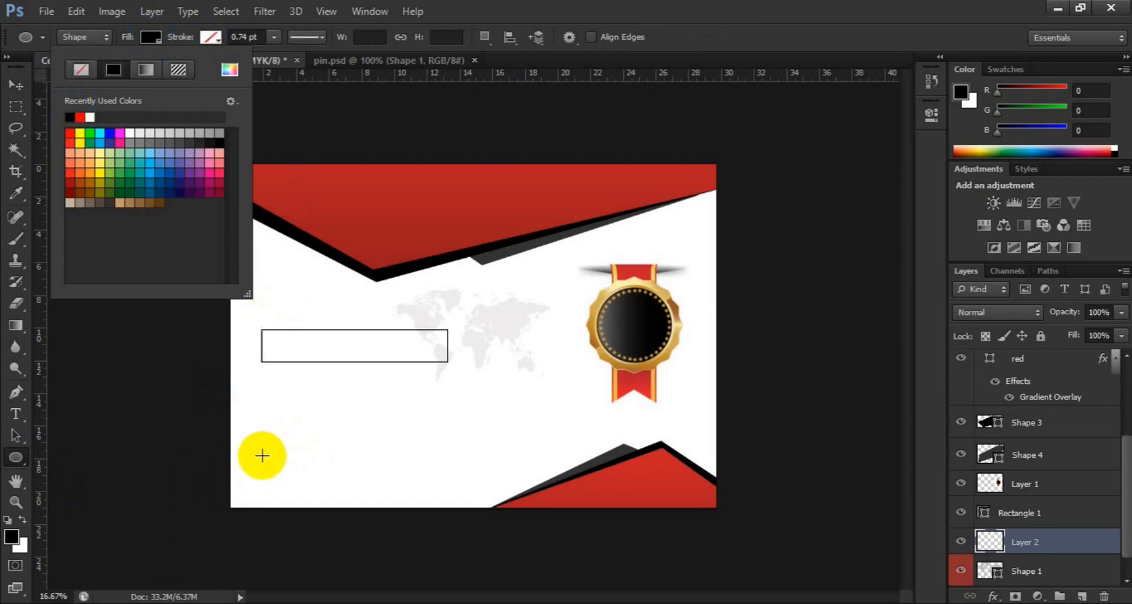
left_click_drag(262, 455, 357, 456)
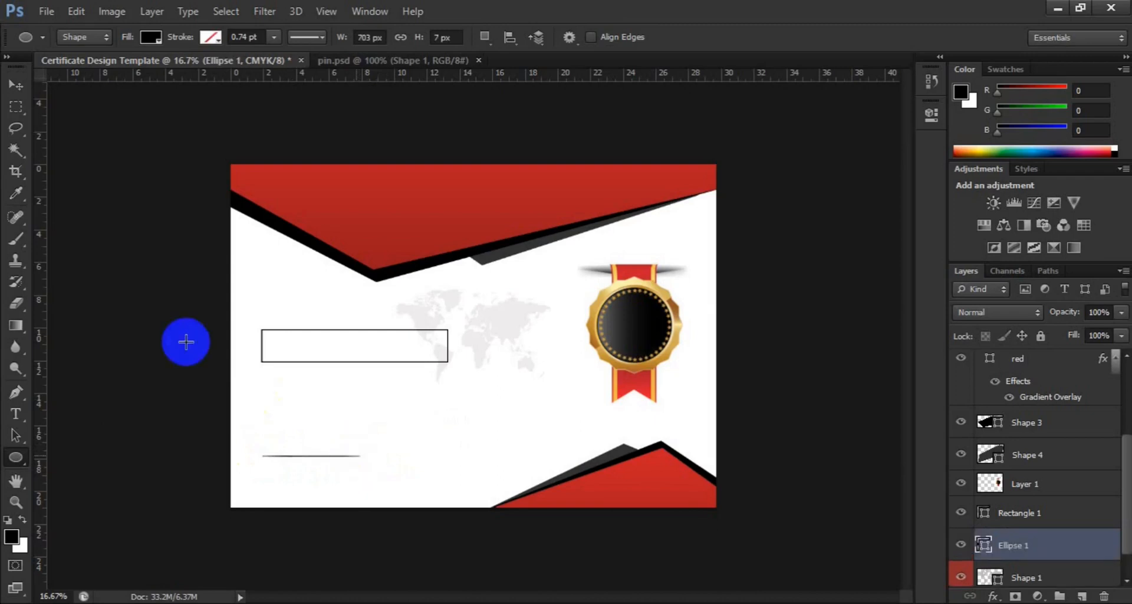
Duplicate the thin ellipse line layer
left_click(24, 83)
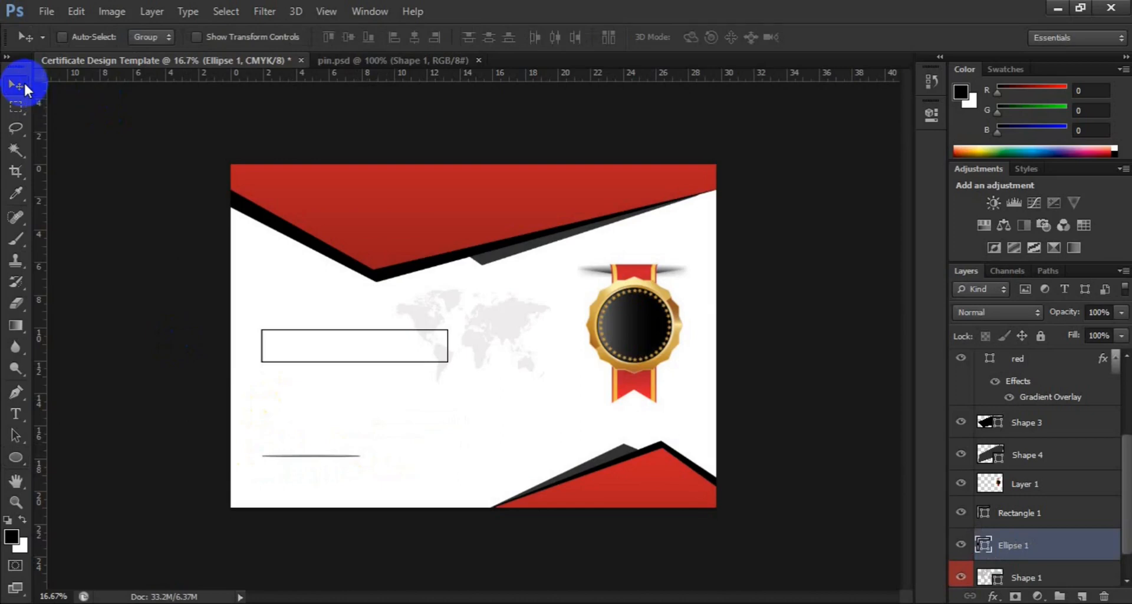
key("ctrl+j")
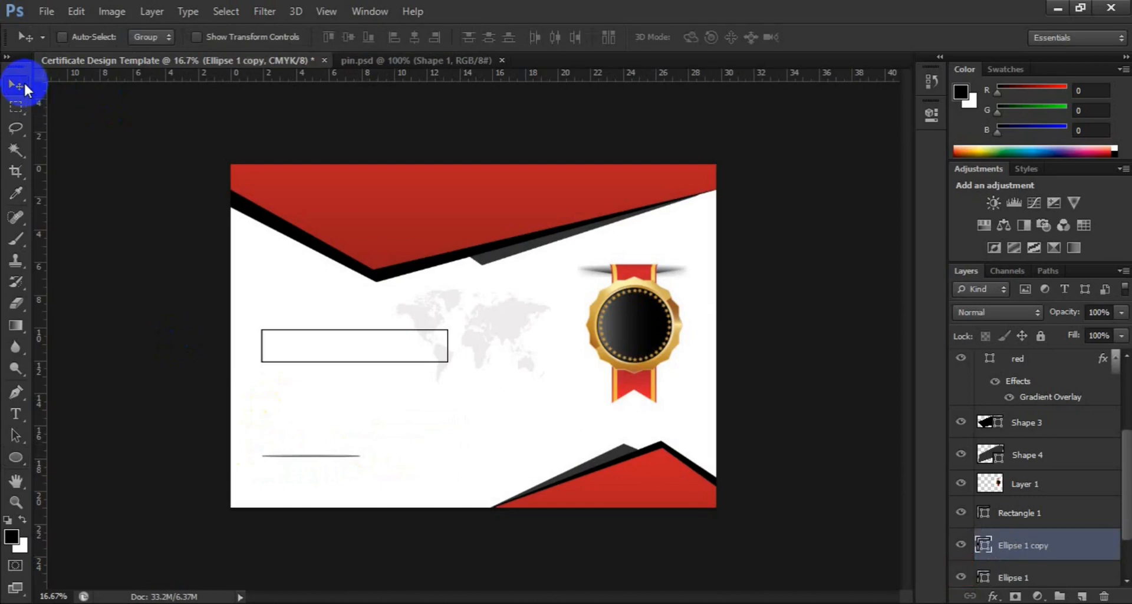